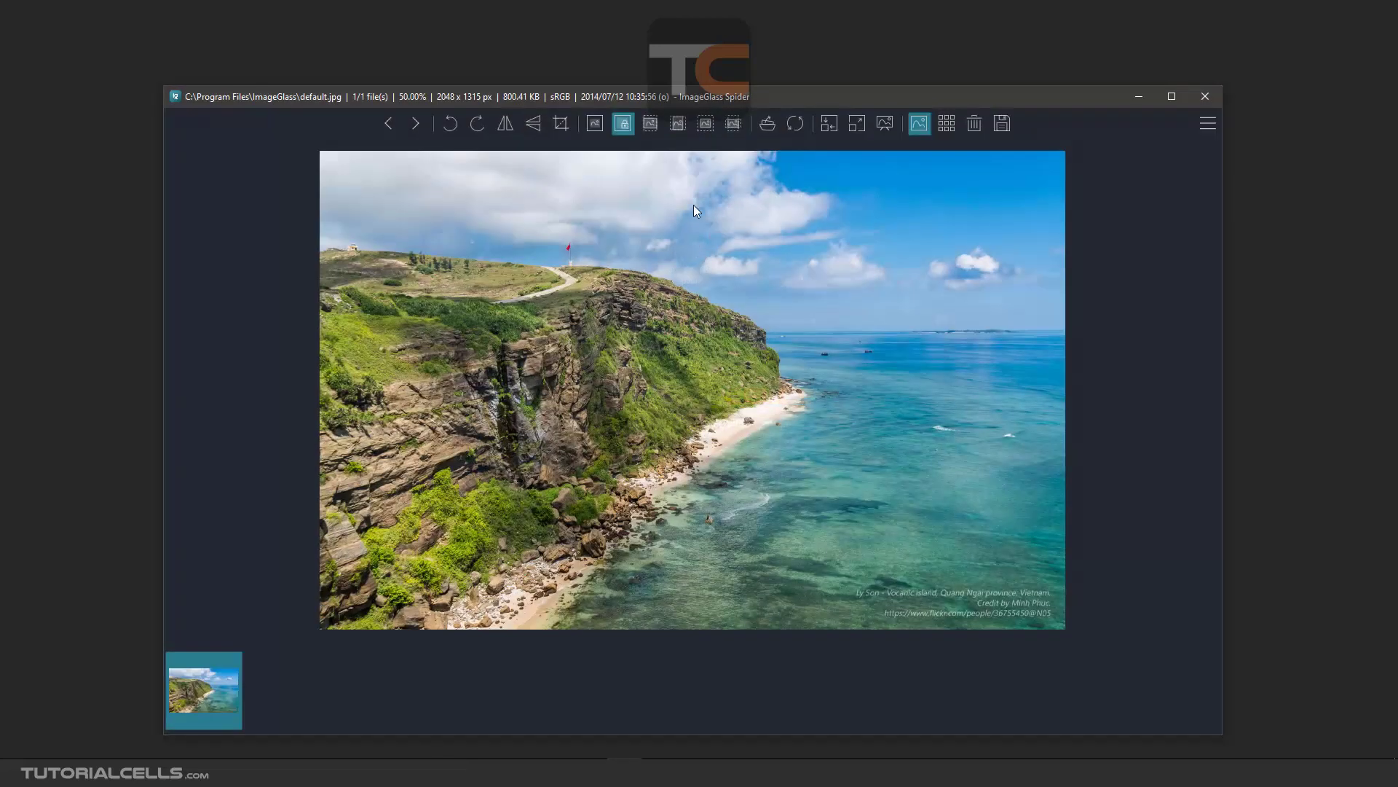
- Hide the thumbnail bar below the sample coast image and enlarge the image to 60% zoom
click(235, 99)
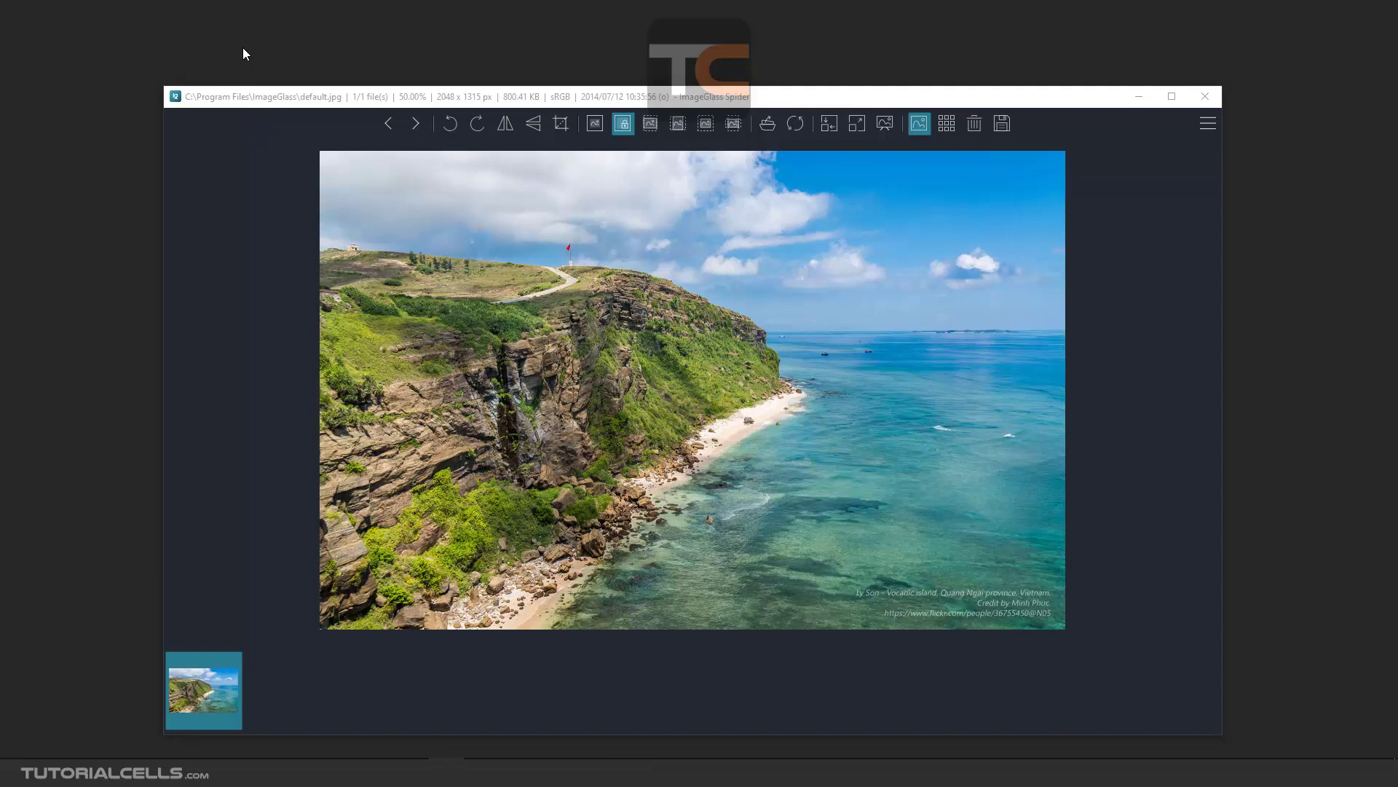
drag(364, 103, 371, 104)
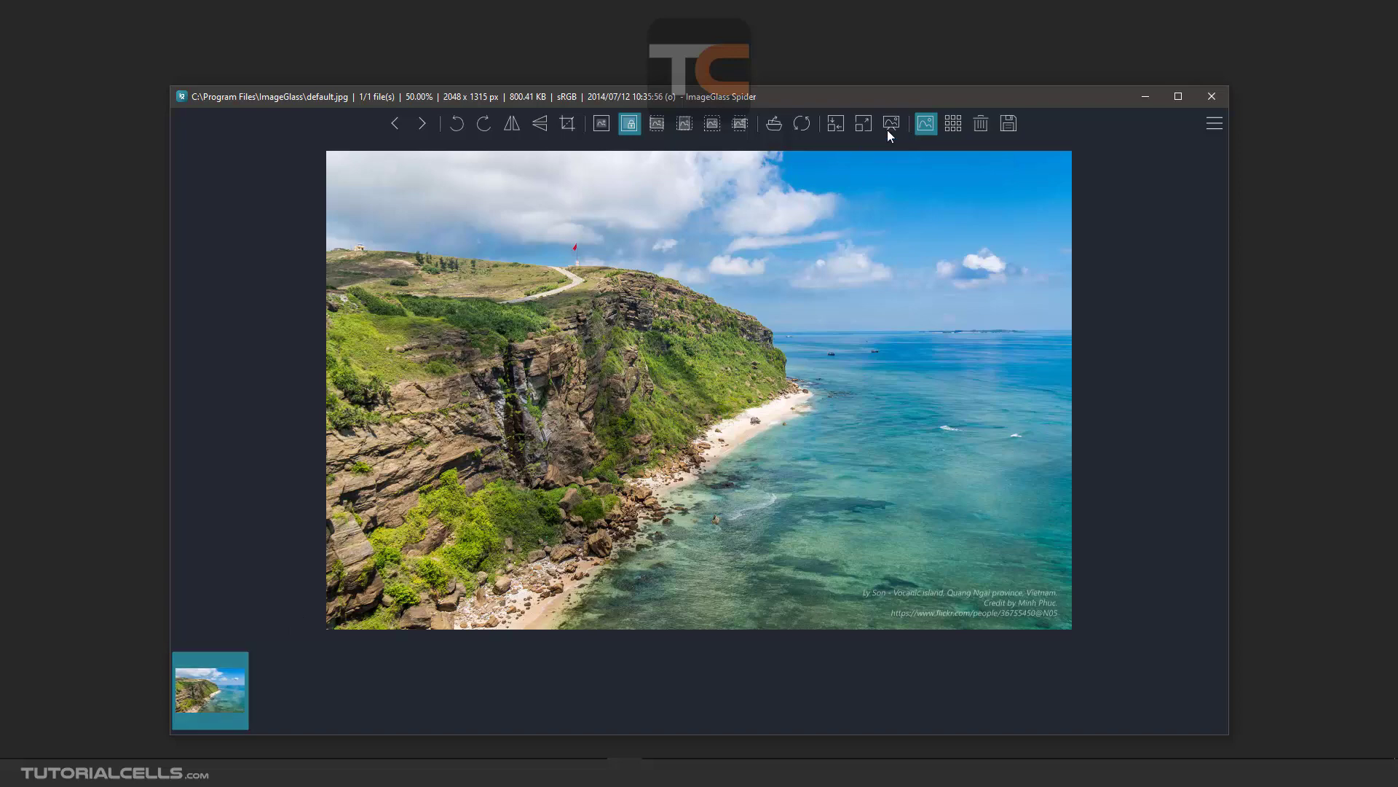
click(926, 123)
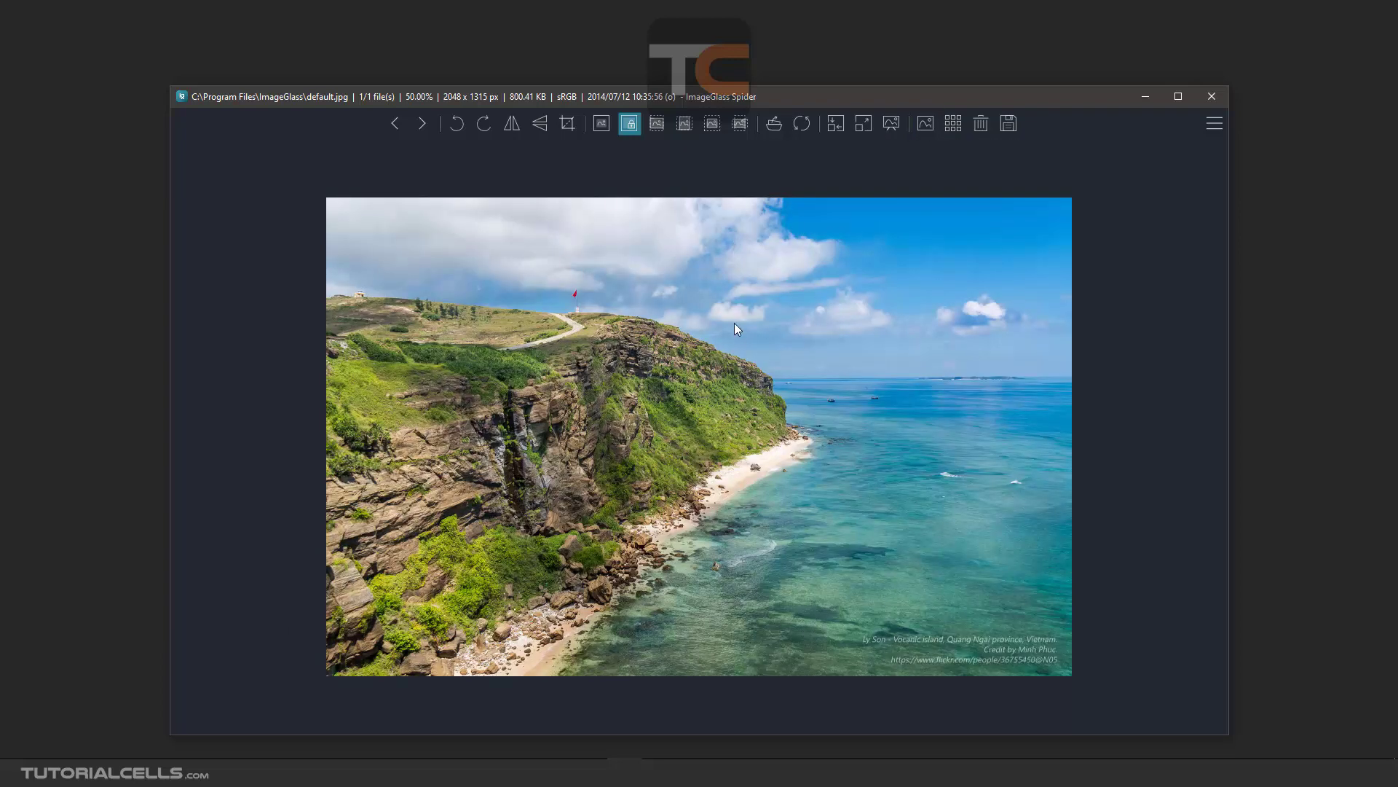
scroll(743, 342, up, 1)
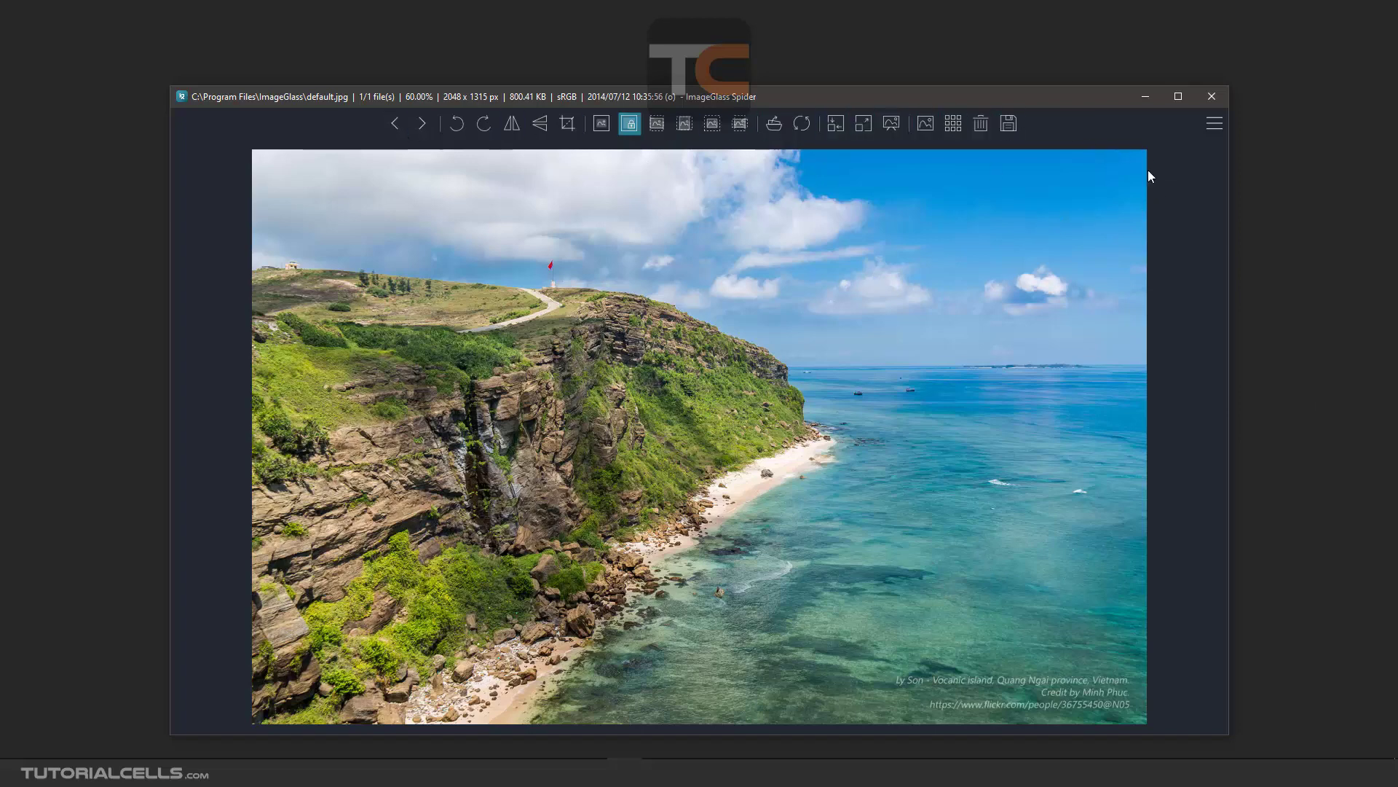
- Look at the image viewer's main command list and close the viewer
click(1222, 129)
click(867, 405)
click(1211, 96)
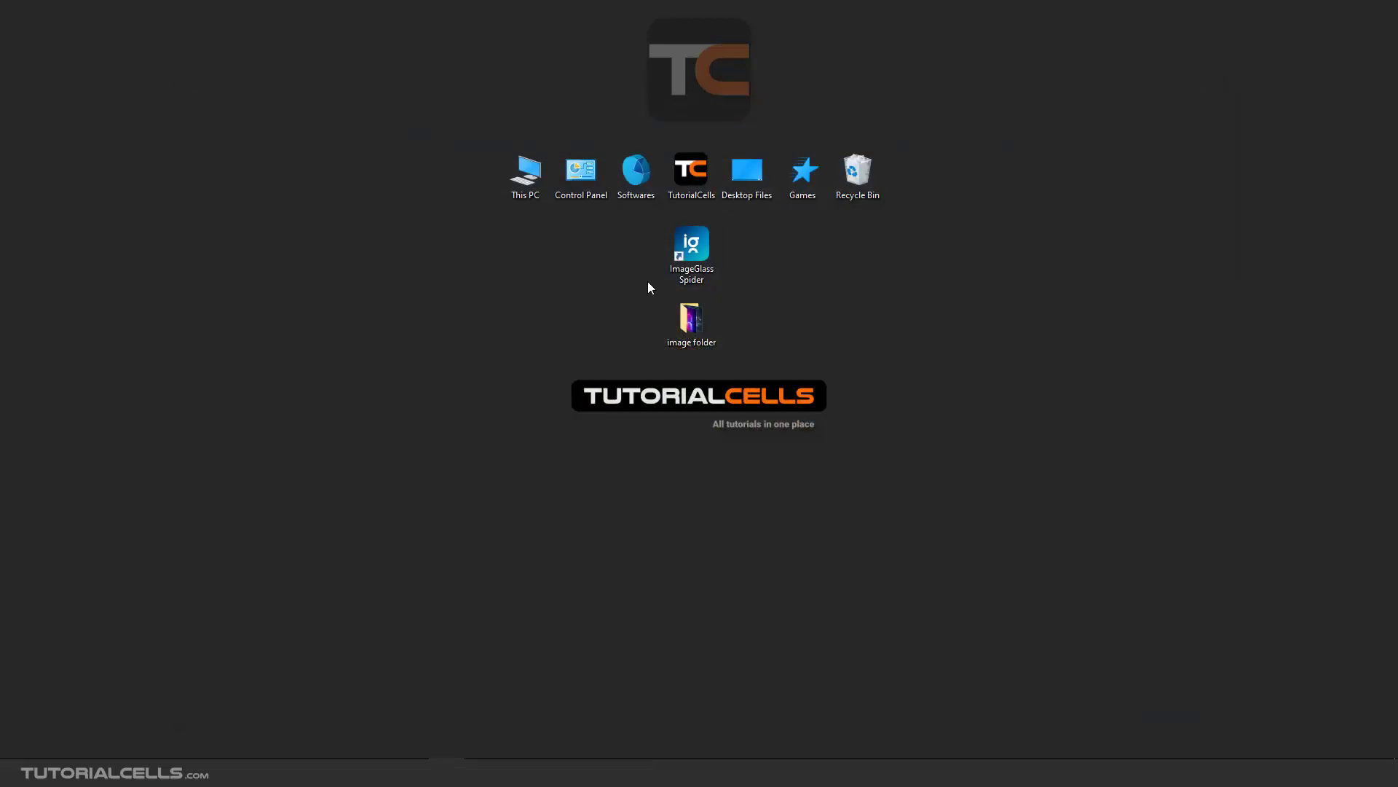
- Open the image folder on the desktop and view the road-with-autumn-trees photo in its default viewer
double_click(686, 321)
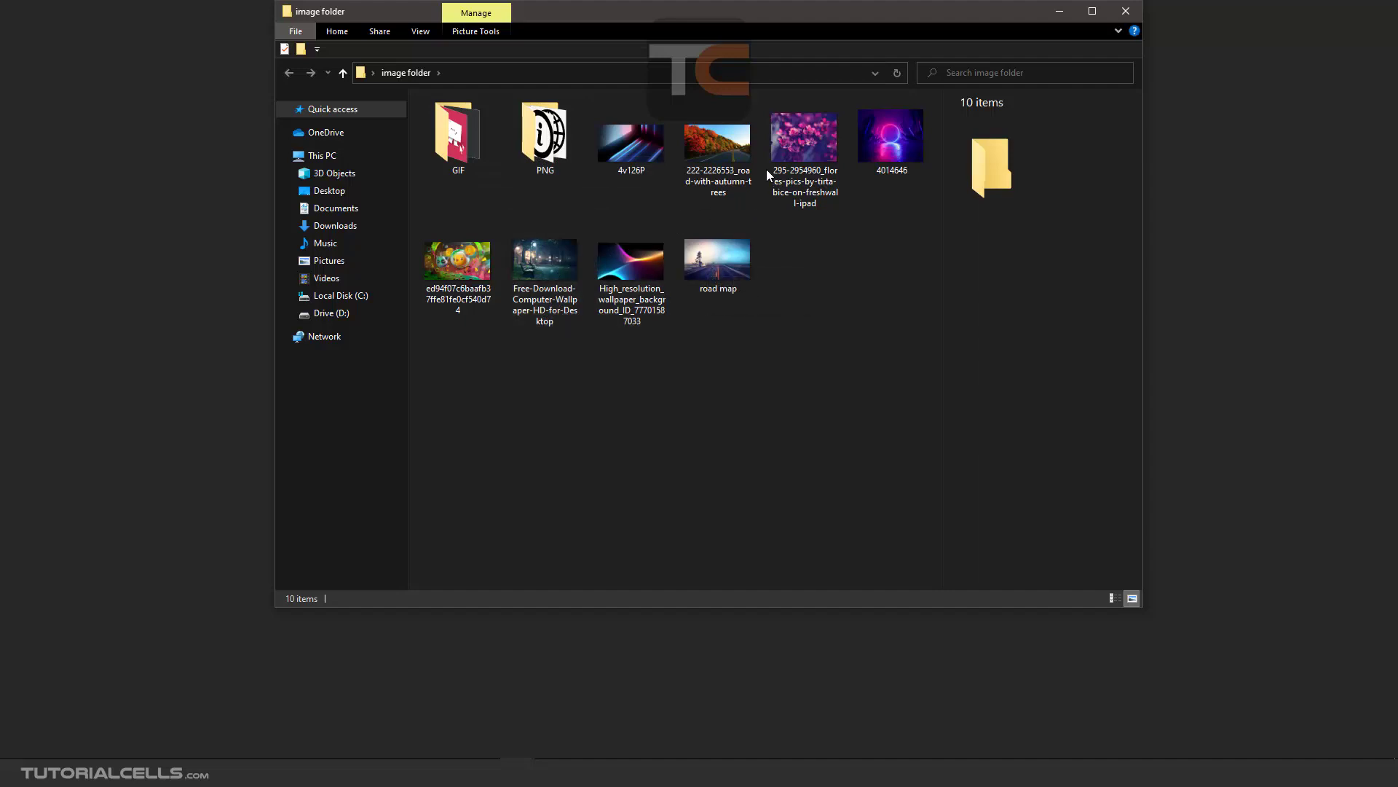
double_click(729, 147)
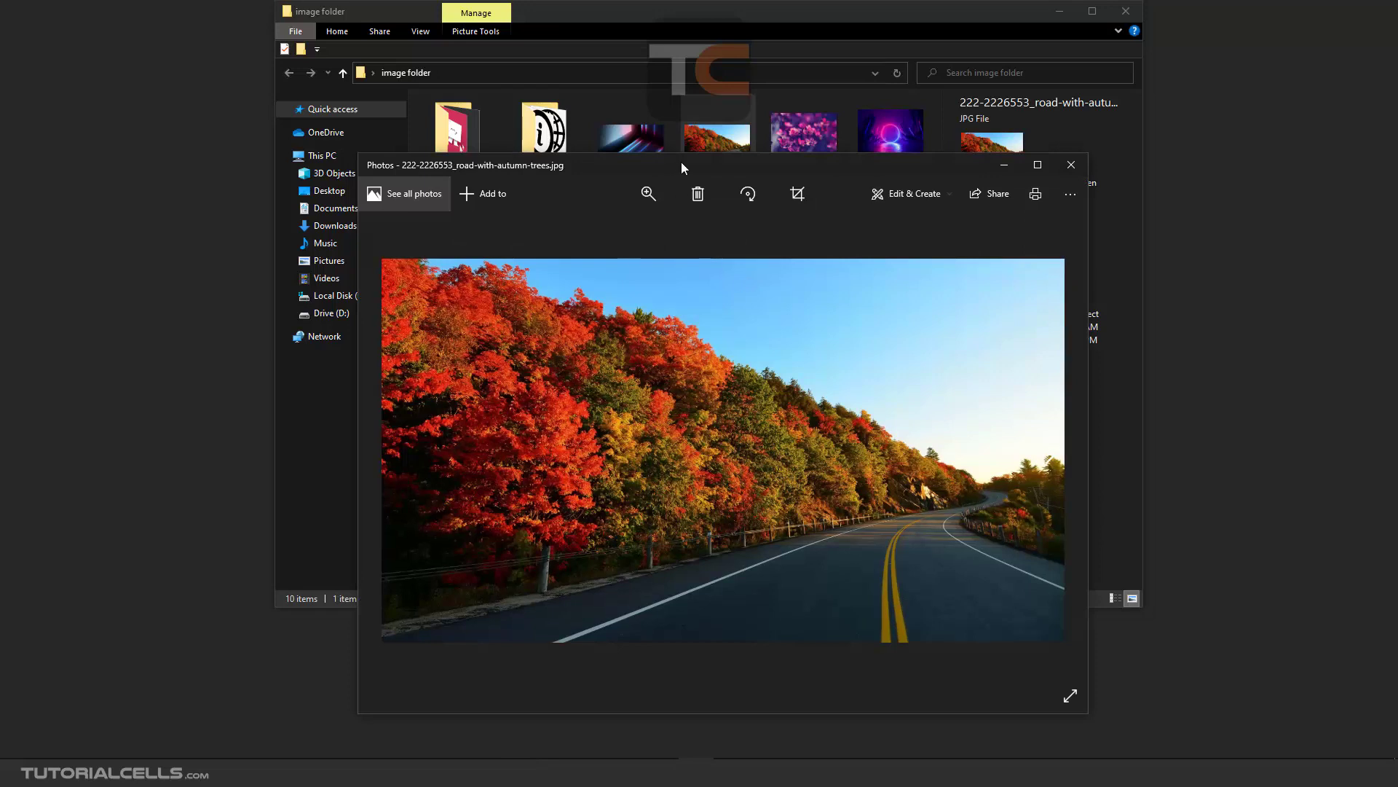
drag(682, 164, 678, 154)
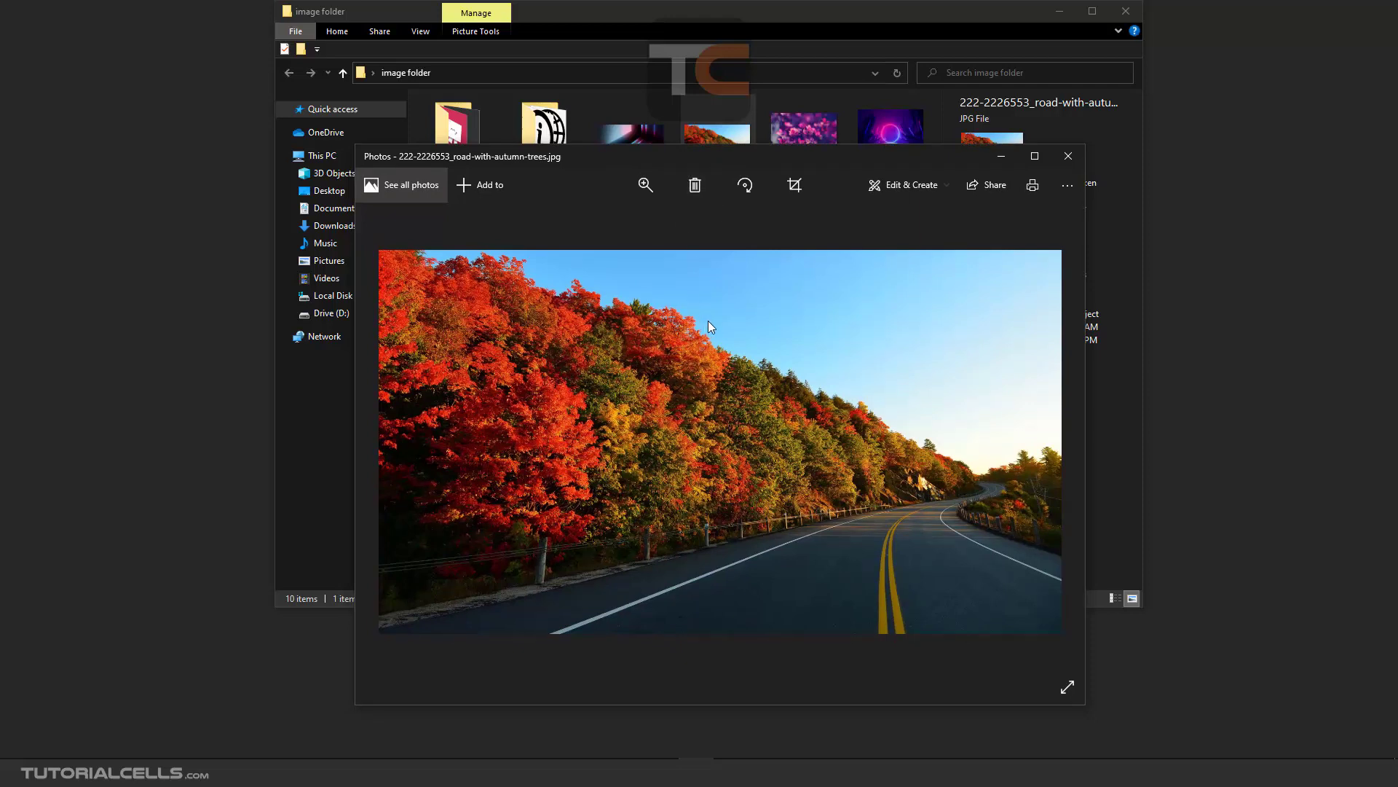
drag(664, 160, 665, 153)
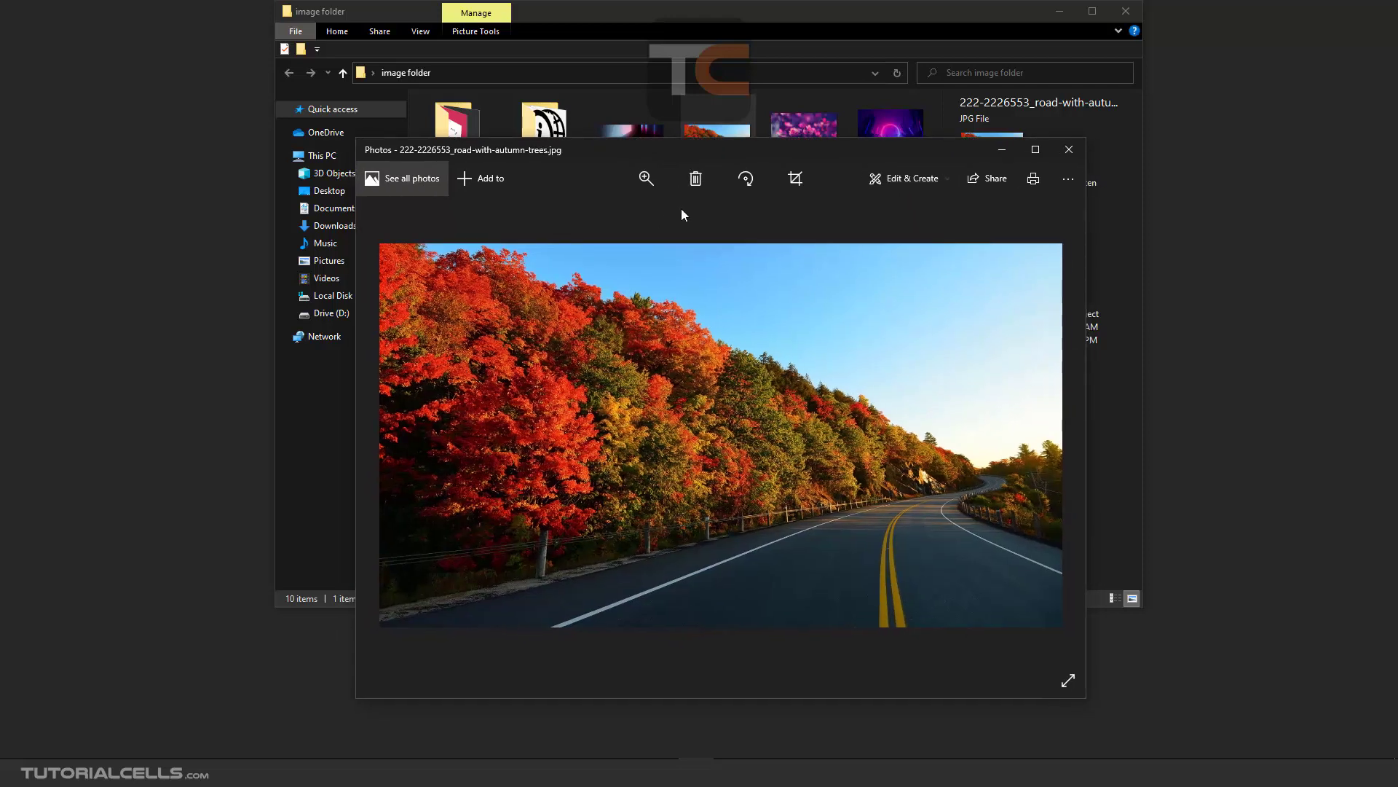
- Look at the Edit & Create options in Photos, and close the photo and minimize the folder window
click(933, 188)
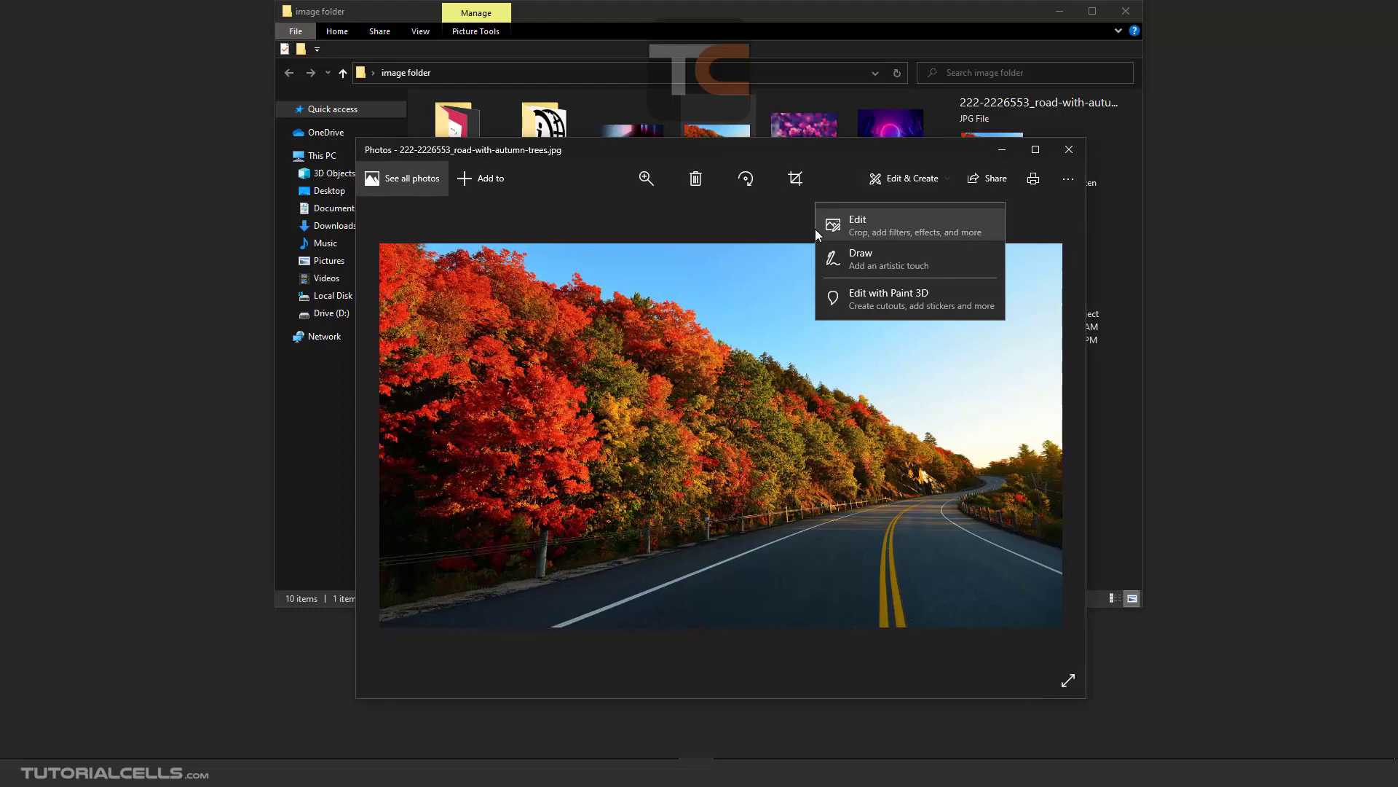
click(619, 383)
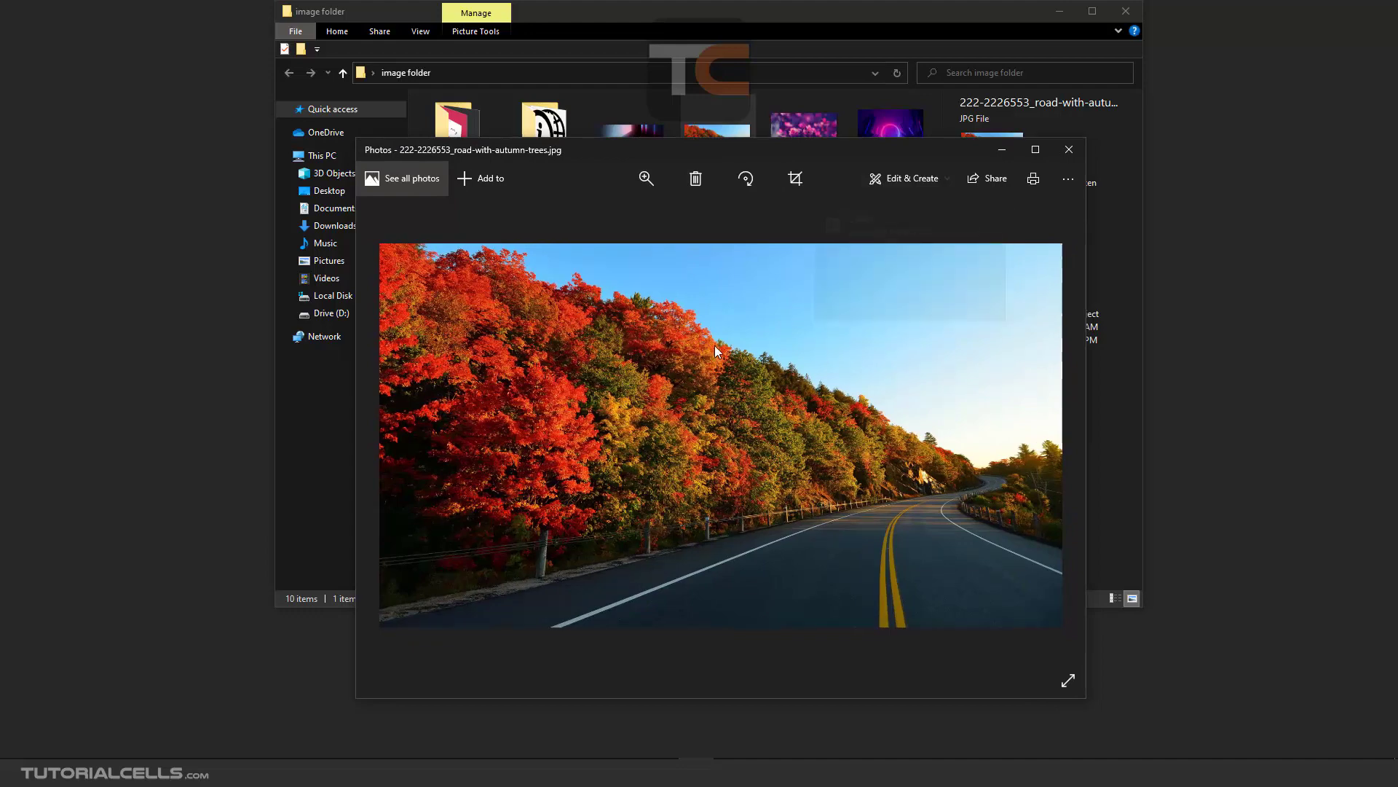
click(1067, 151)
click(1061, 13)
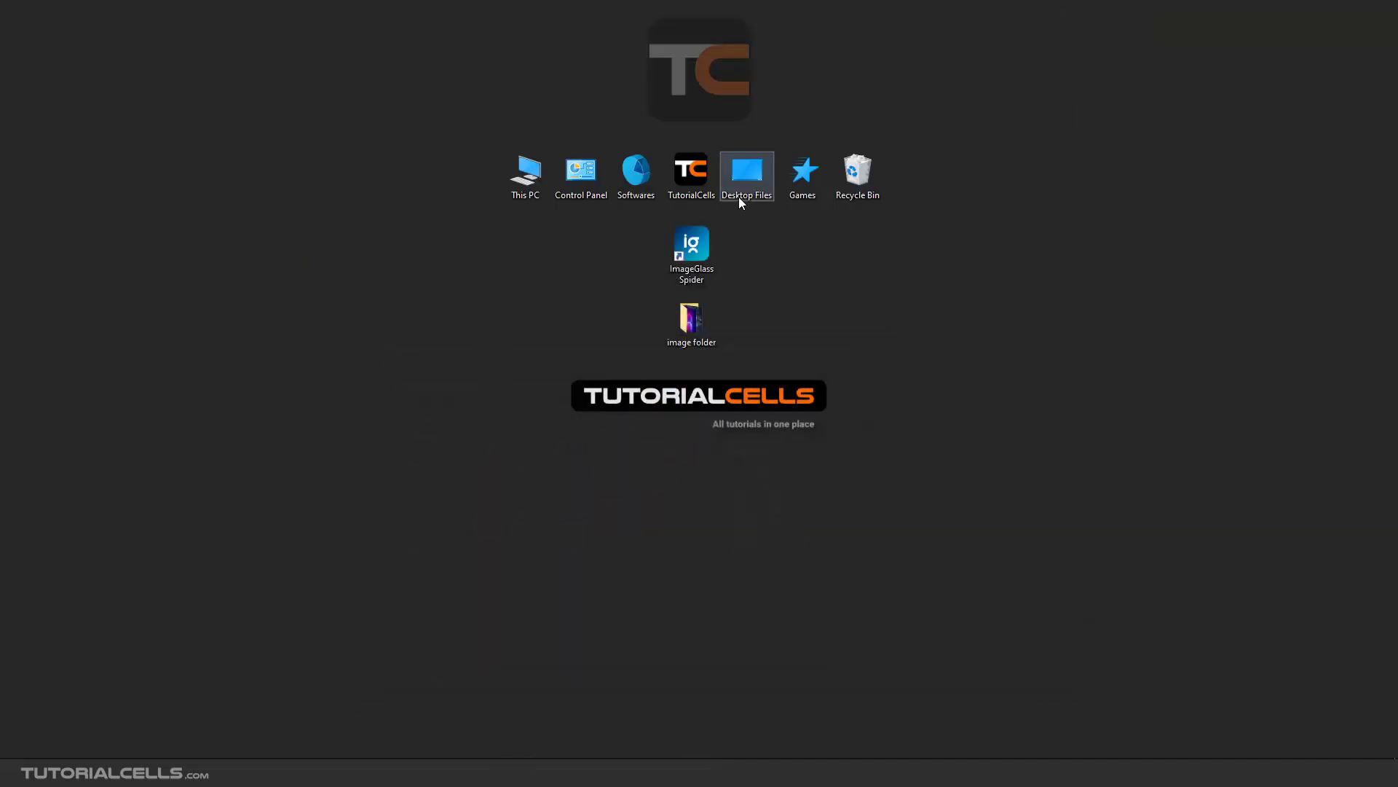
- Reopen the image folder and, through the autumn trees photo, set ImageGlass Spider as the app always used for .jpg files
click(705, 236)
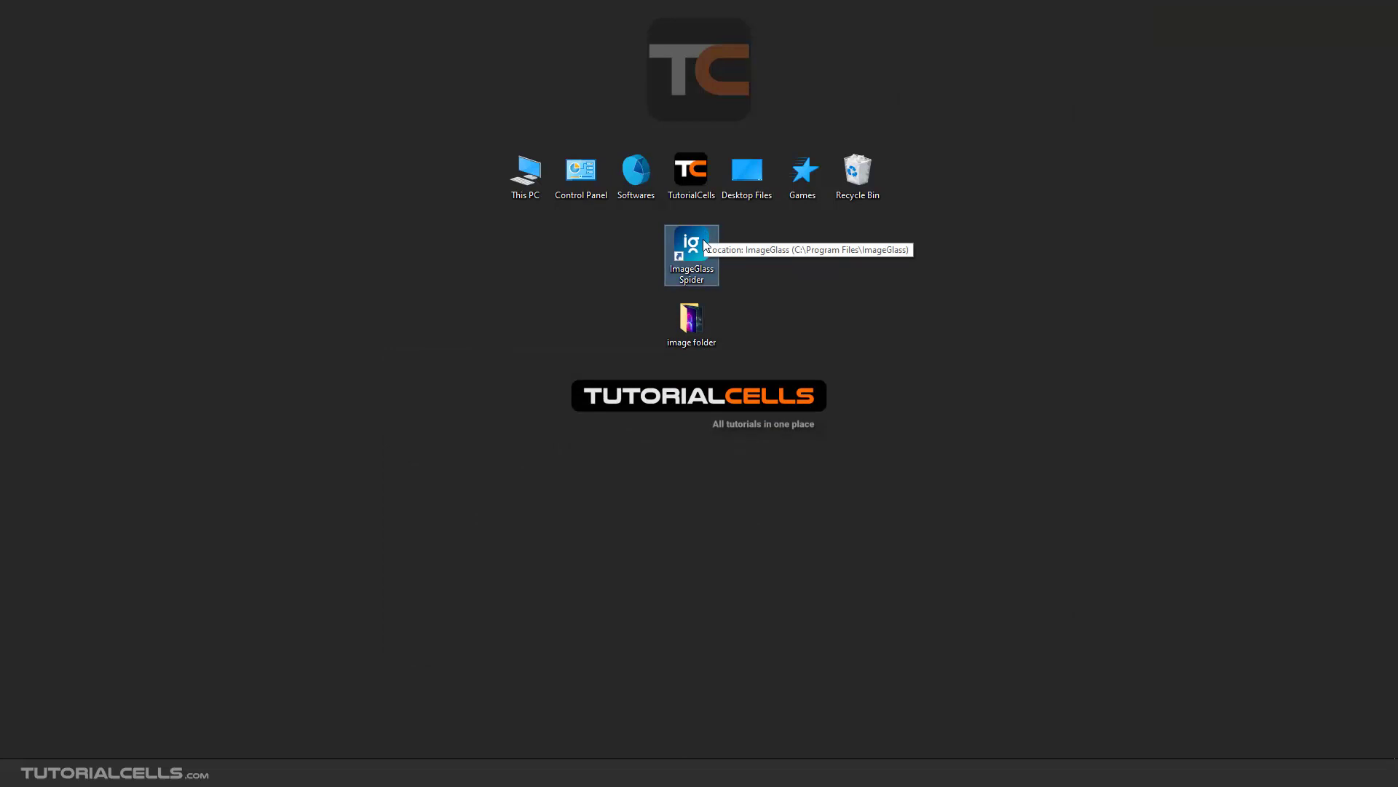
double_click(694, 313)
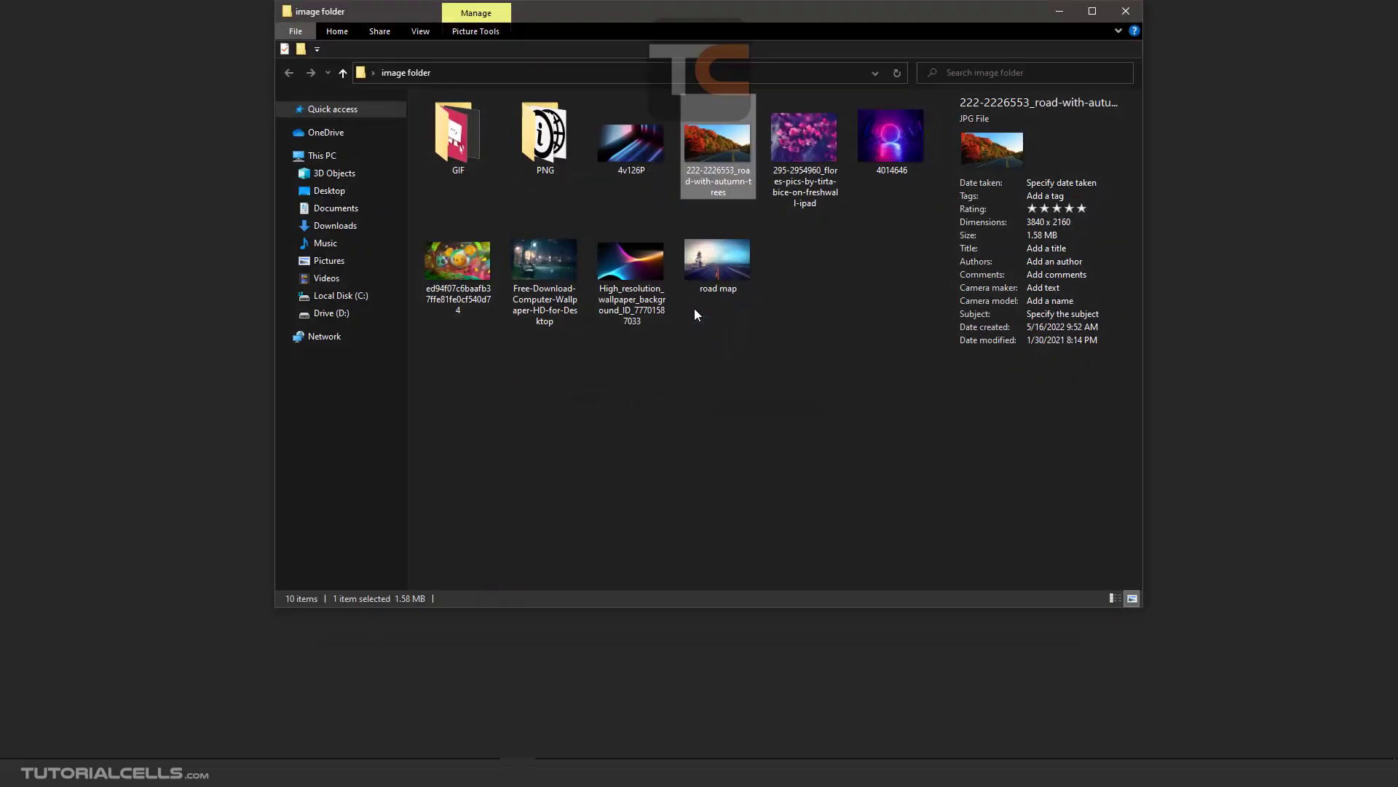
right_click(717, 148)
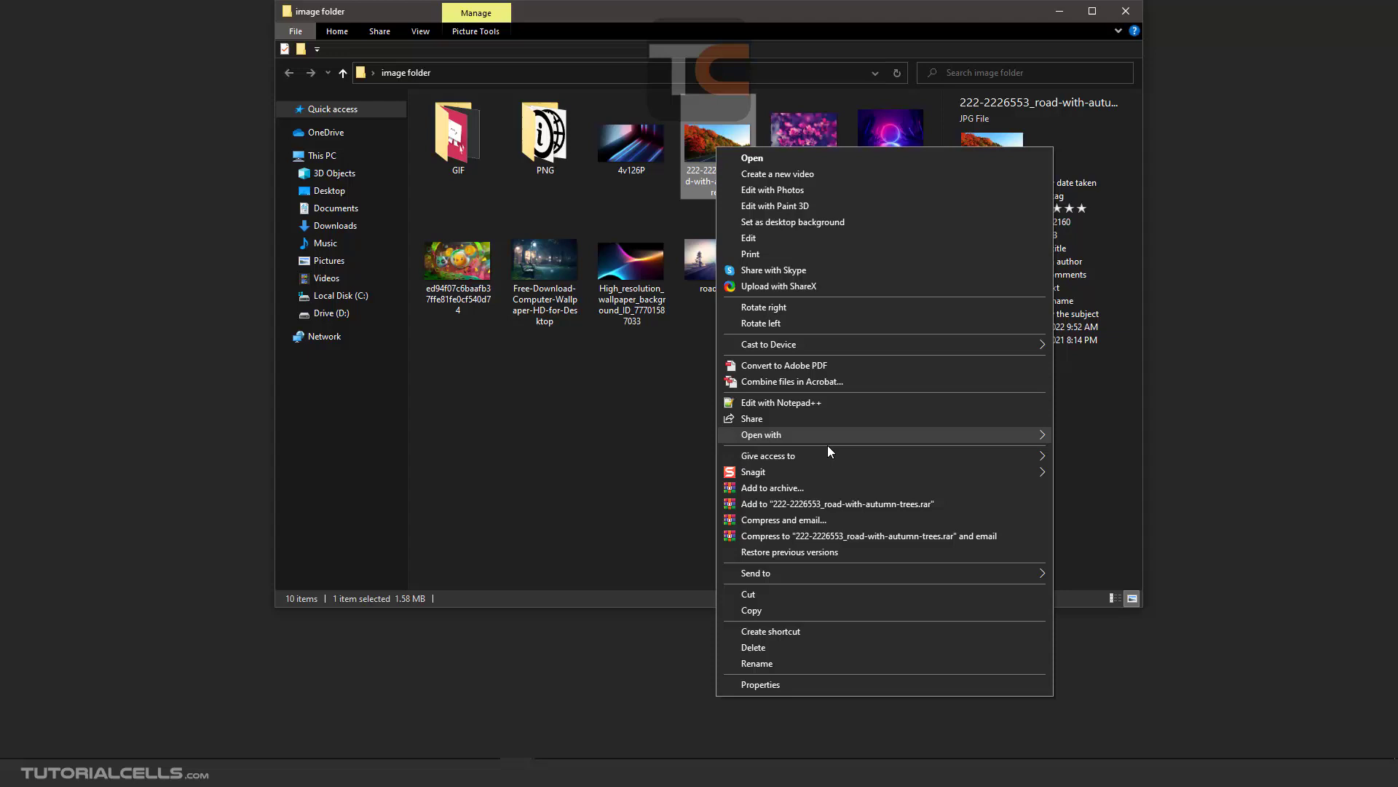
mouse_move(818, 438)
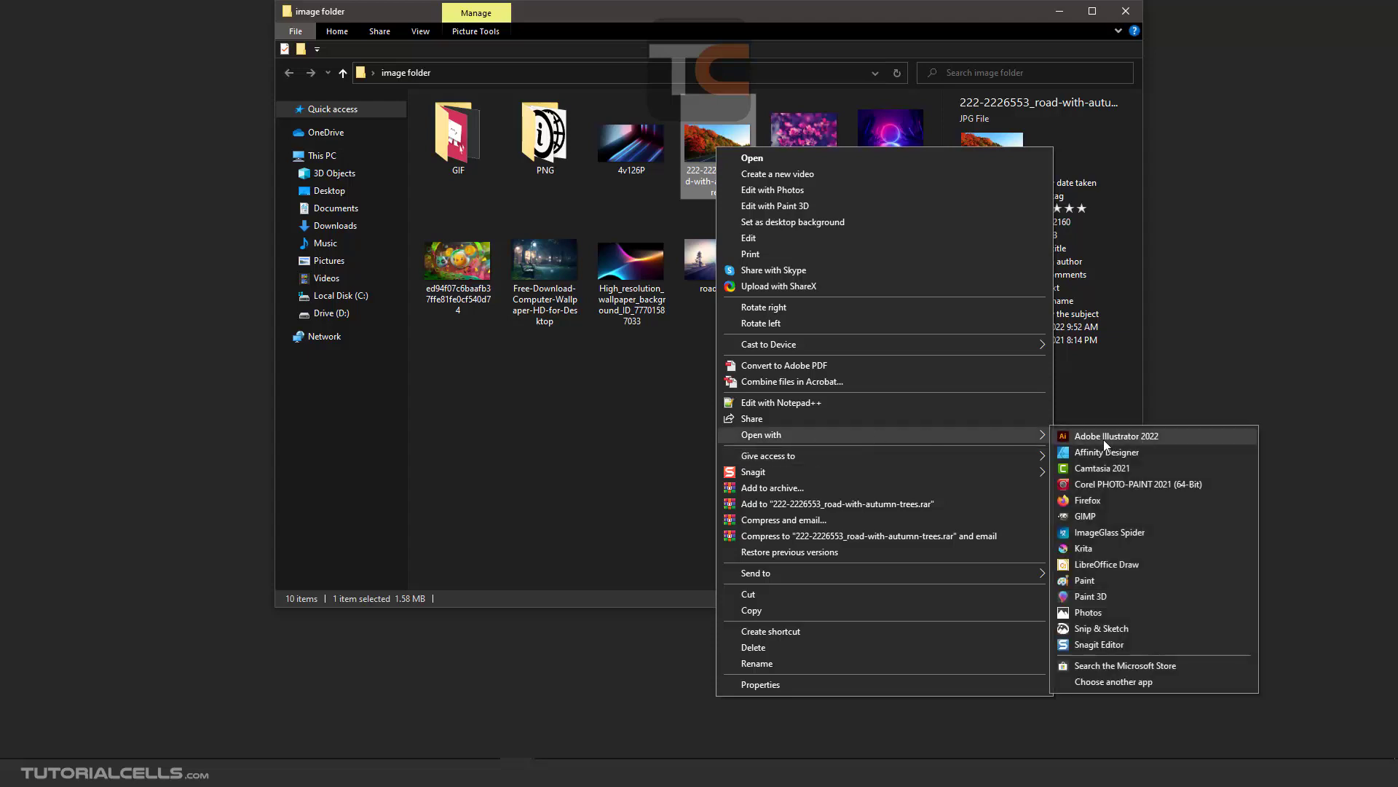
click(1123, 682)
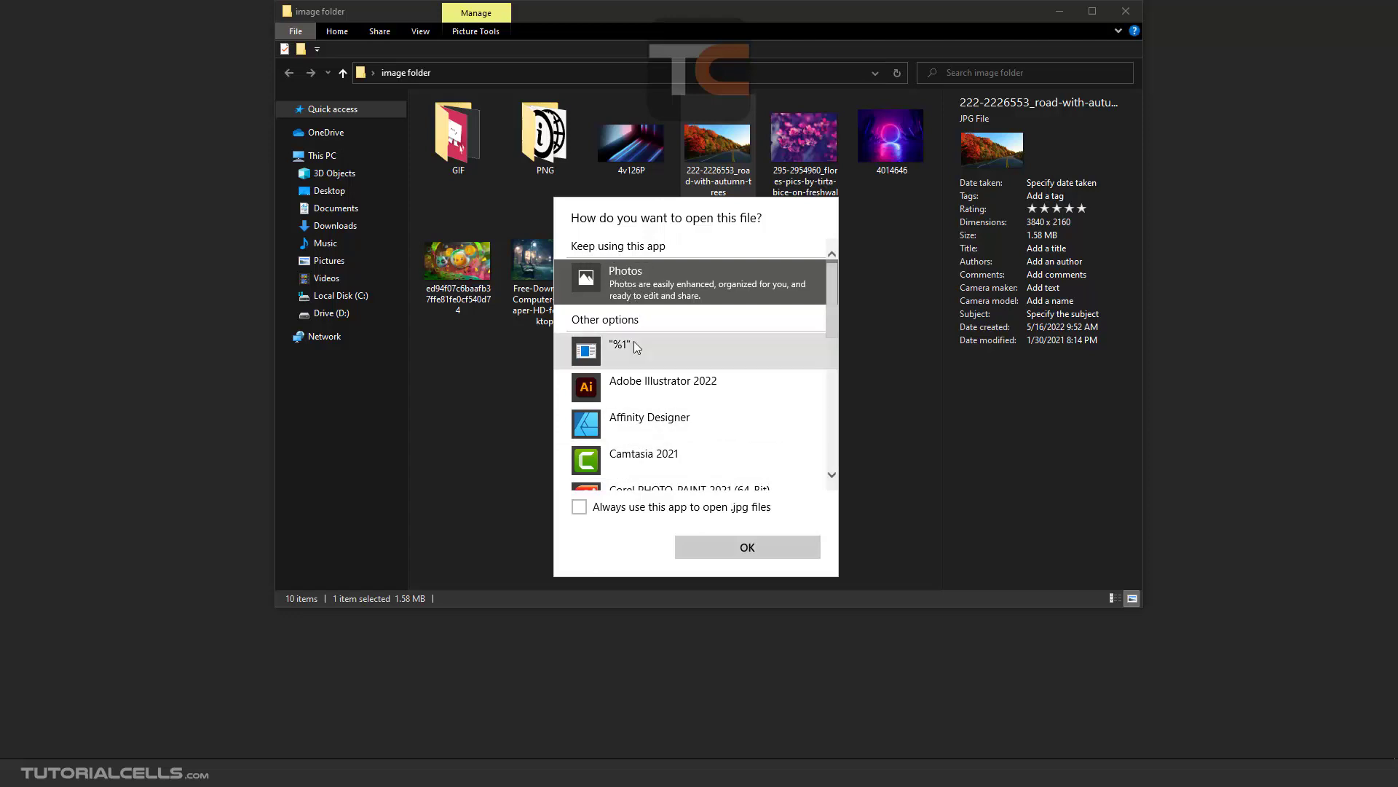
scroll(685, 386, down, 5)
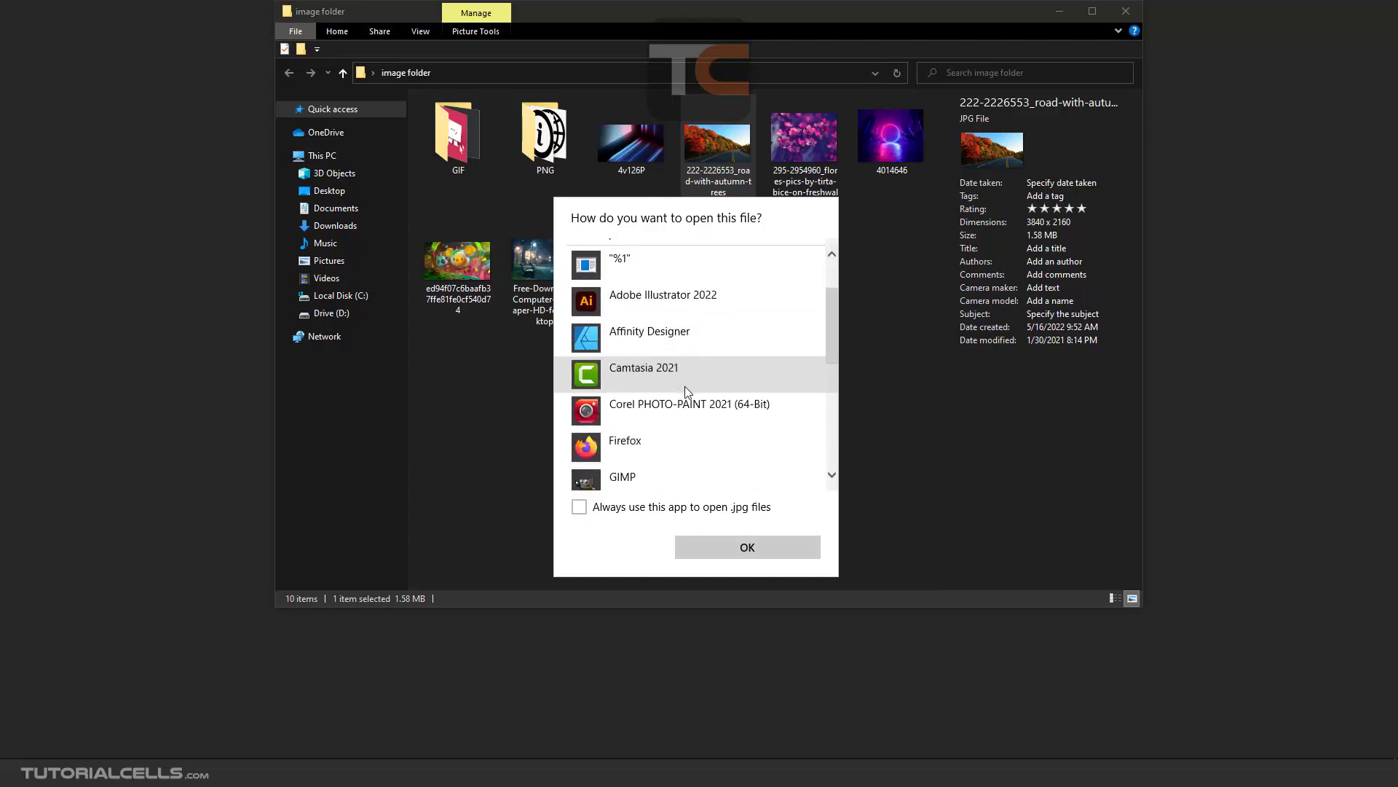
scroll(685, 386, down, 1)
click(660, 377)
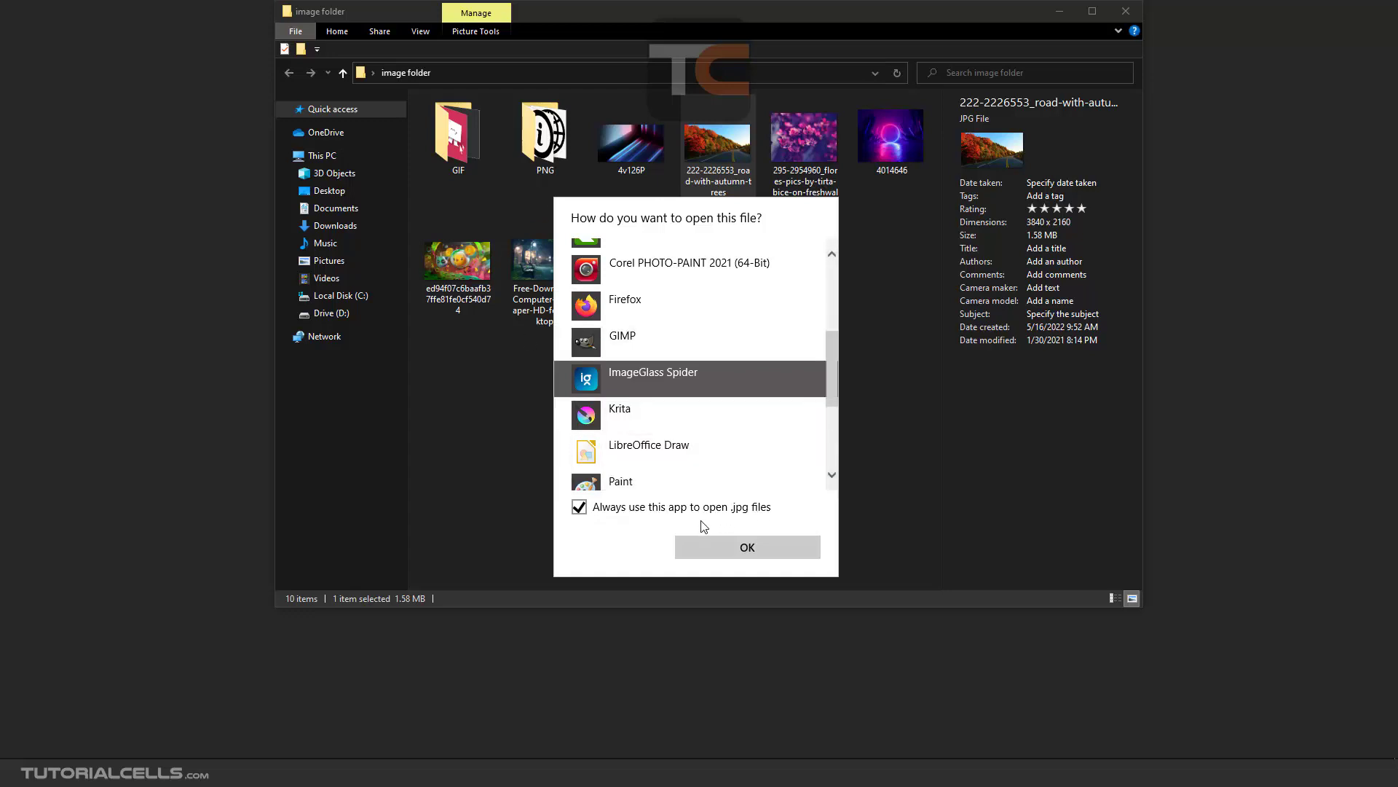
click(711, 543)
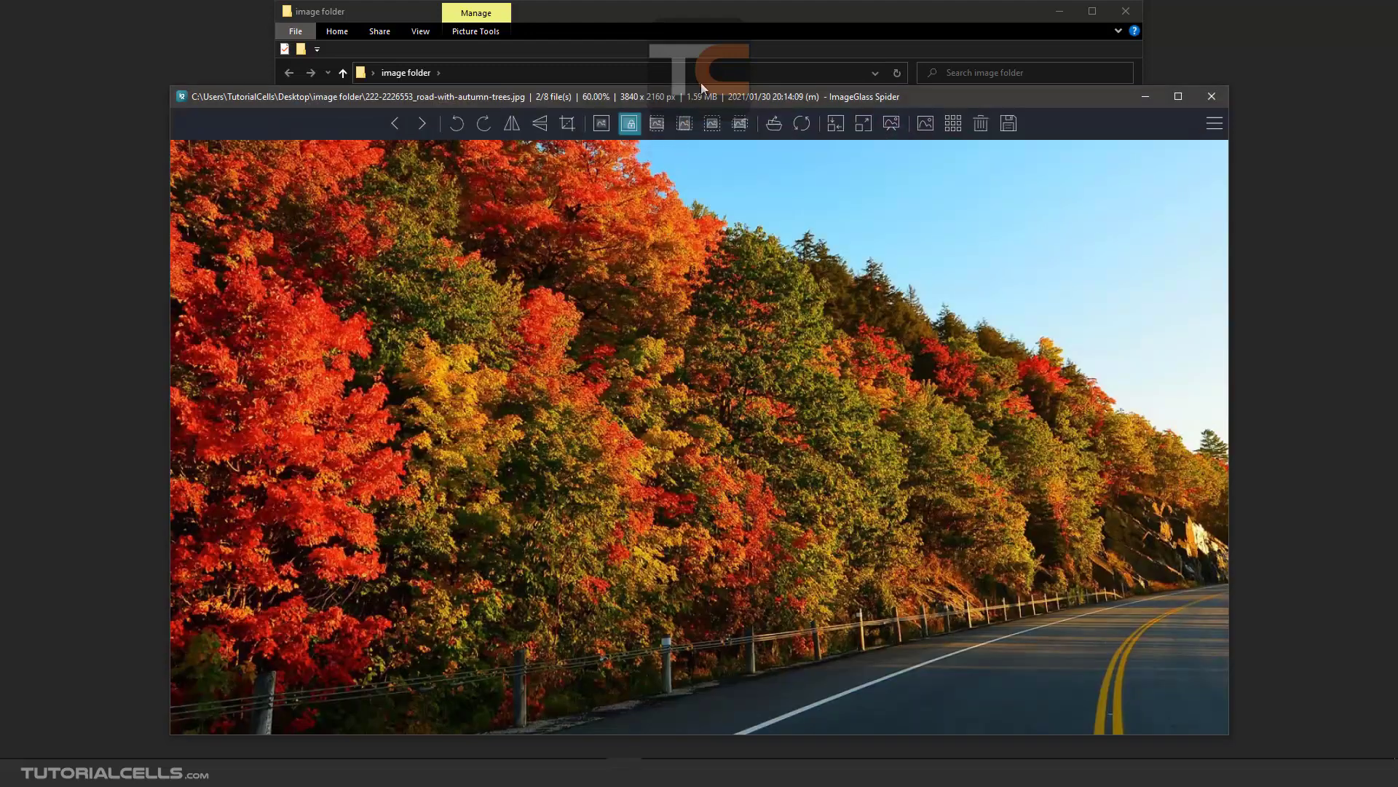
- Shrink and reposition the ImageGlass window over the folder window, and close it
drag(710, 94, 724, 88)
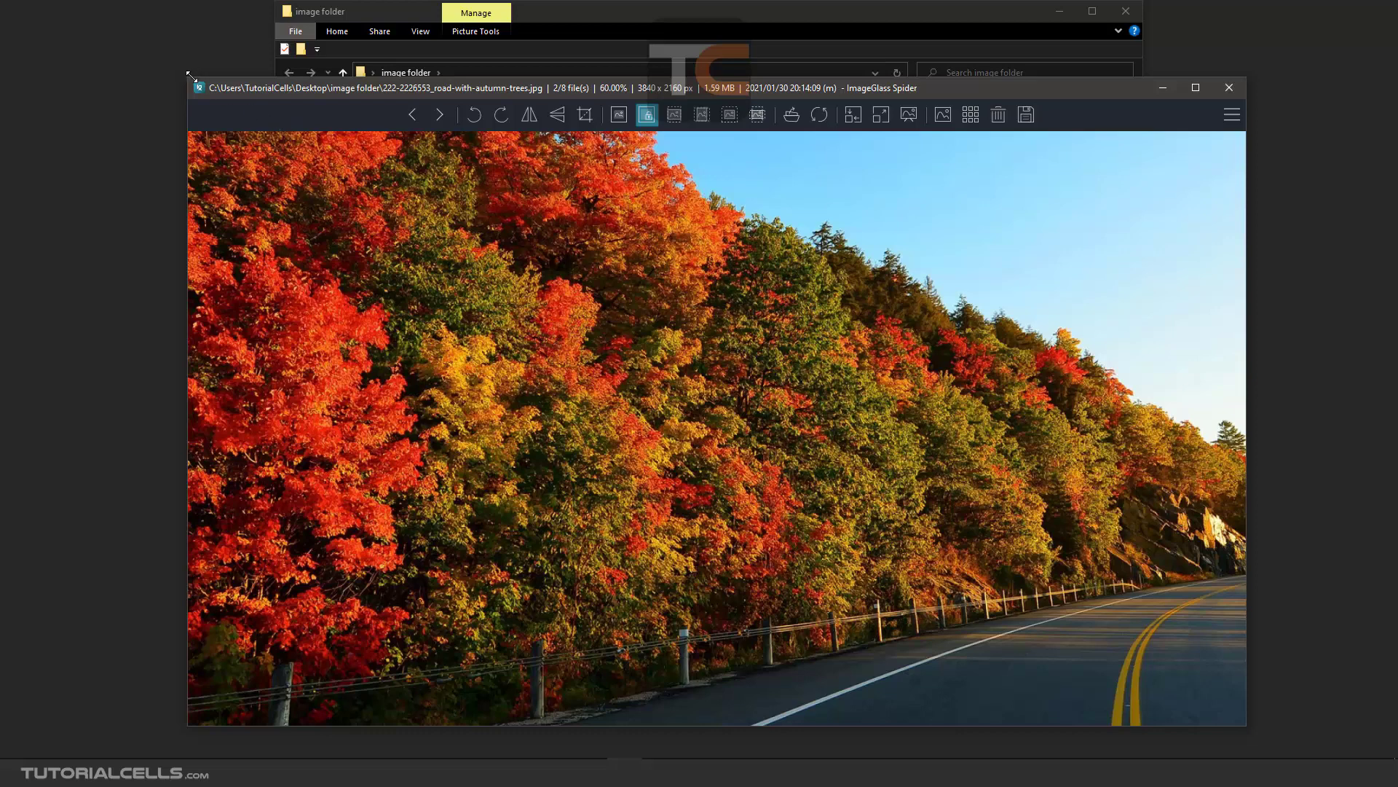
drag(191, 75, 461, 218)
drag(624, 217, 497, 177)
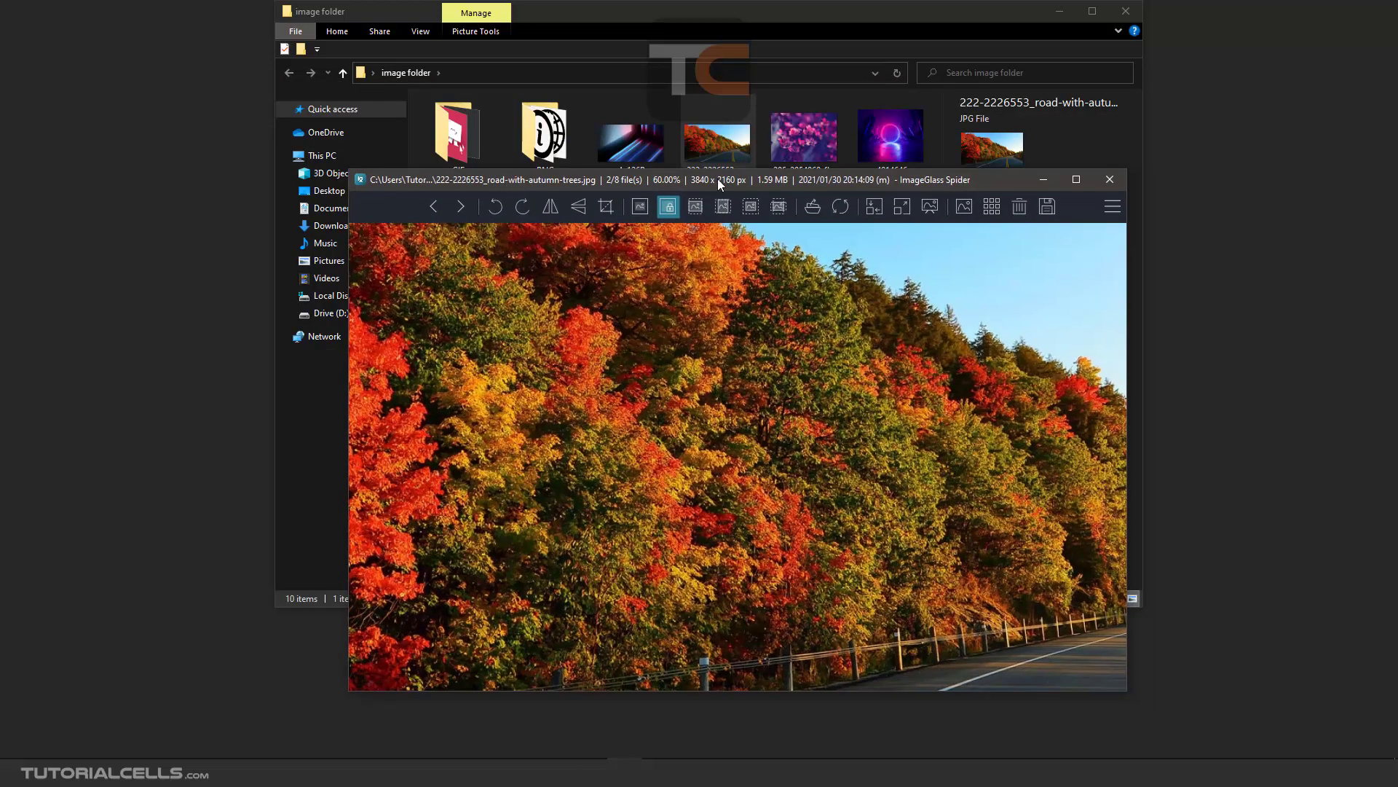
click(1110, 180)
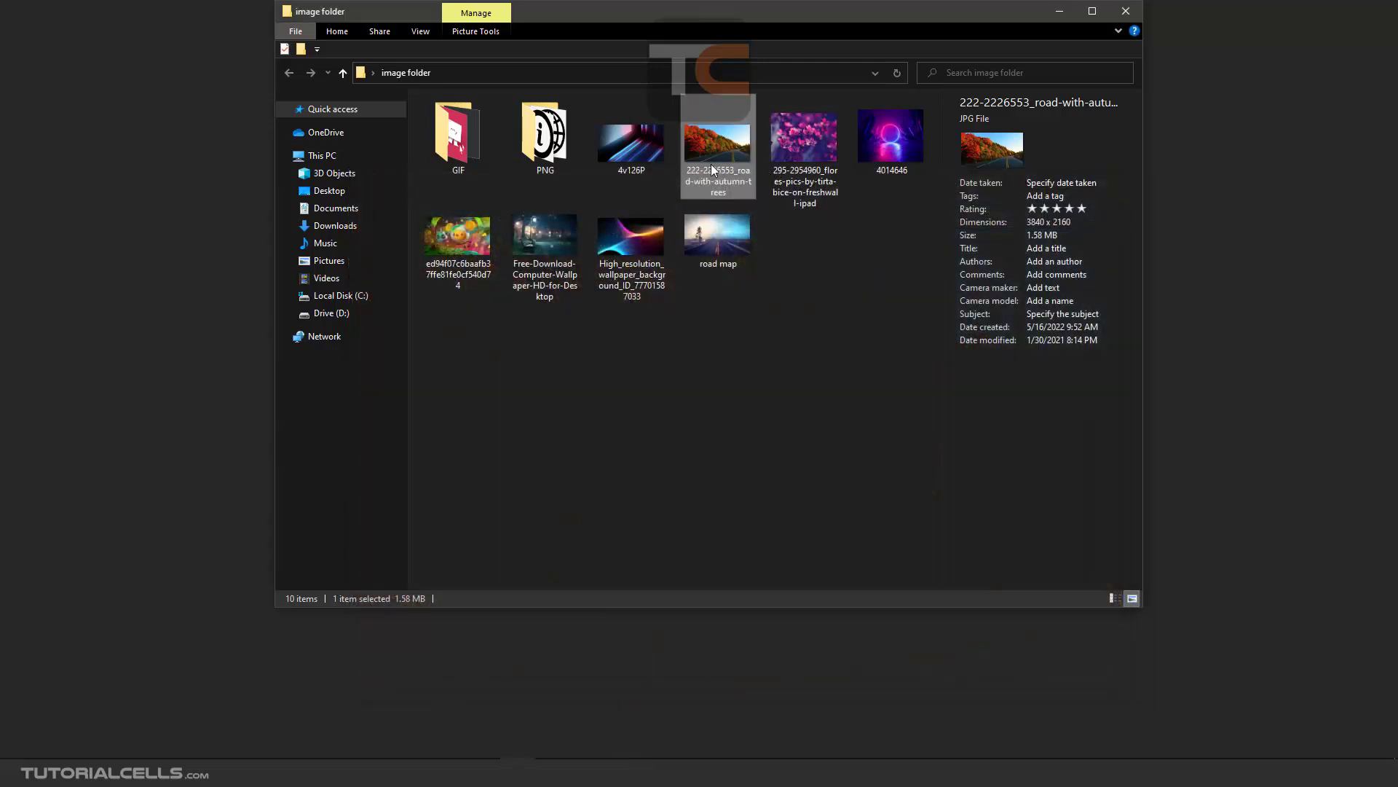
- In the PNG subfolder, set ImageGlass Spider as the app always used for .png files through the shopping cart image, and close the viewer
click(540, 150)
double_click(540, 151)
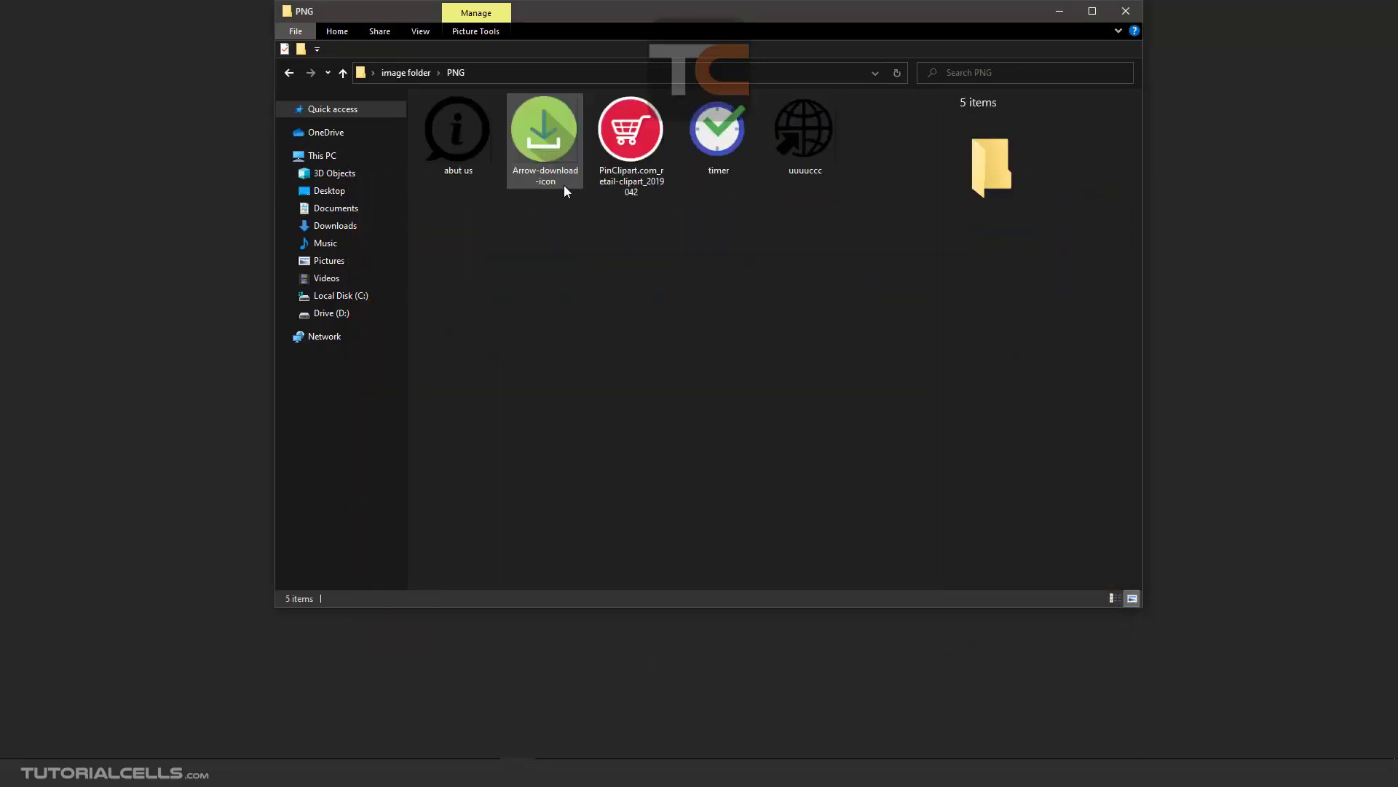
right_click(625, 149)
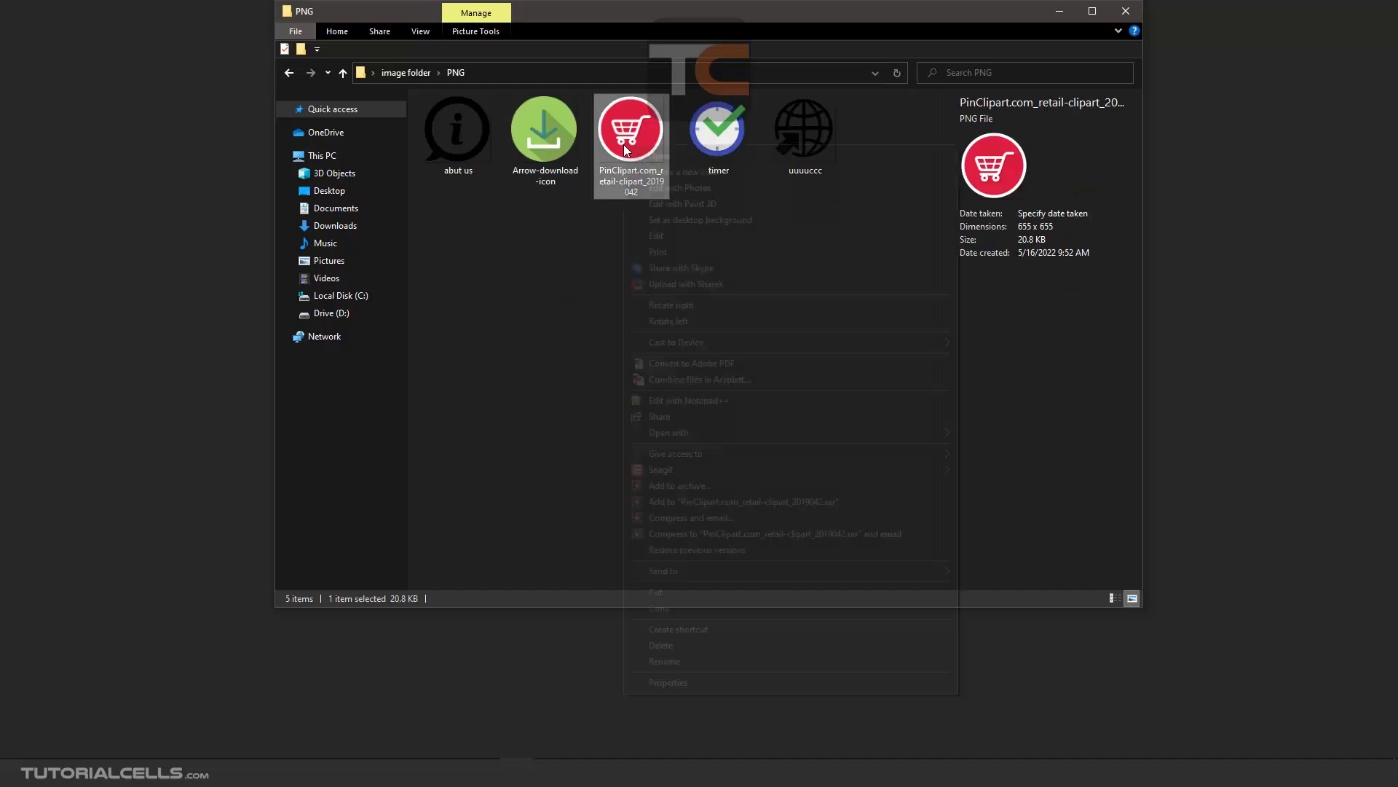
mouse_move(688, 430)
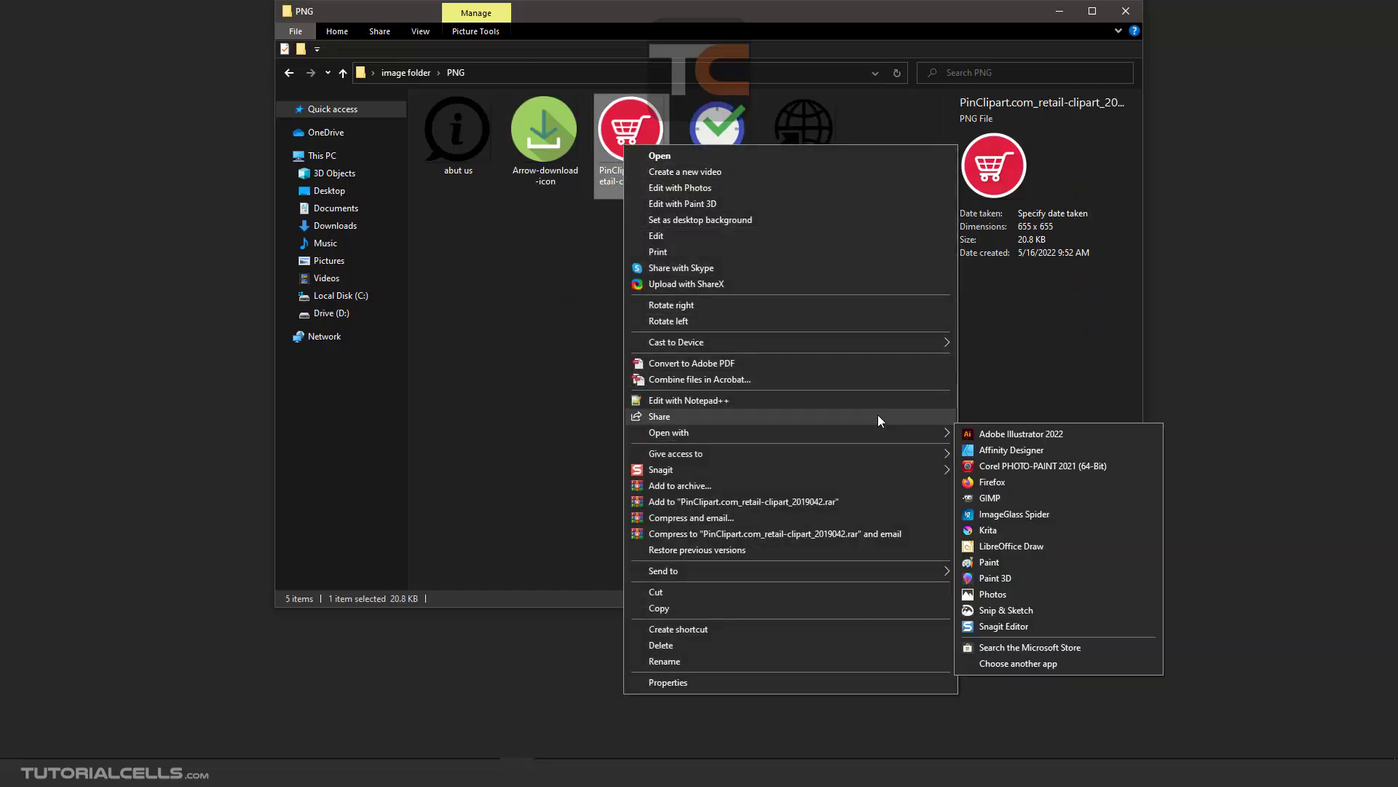
click(1010, 663)
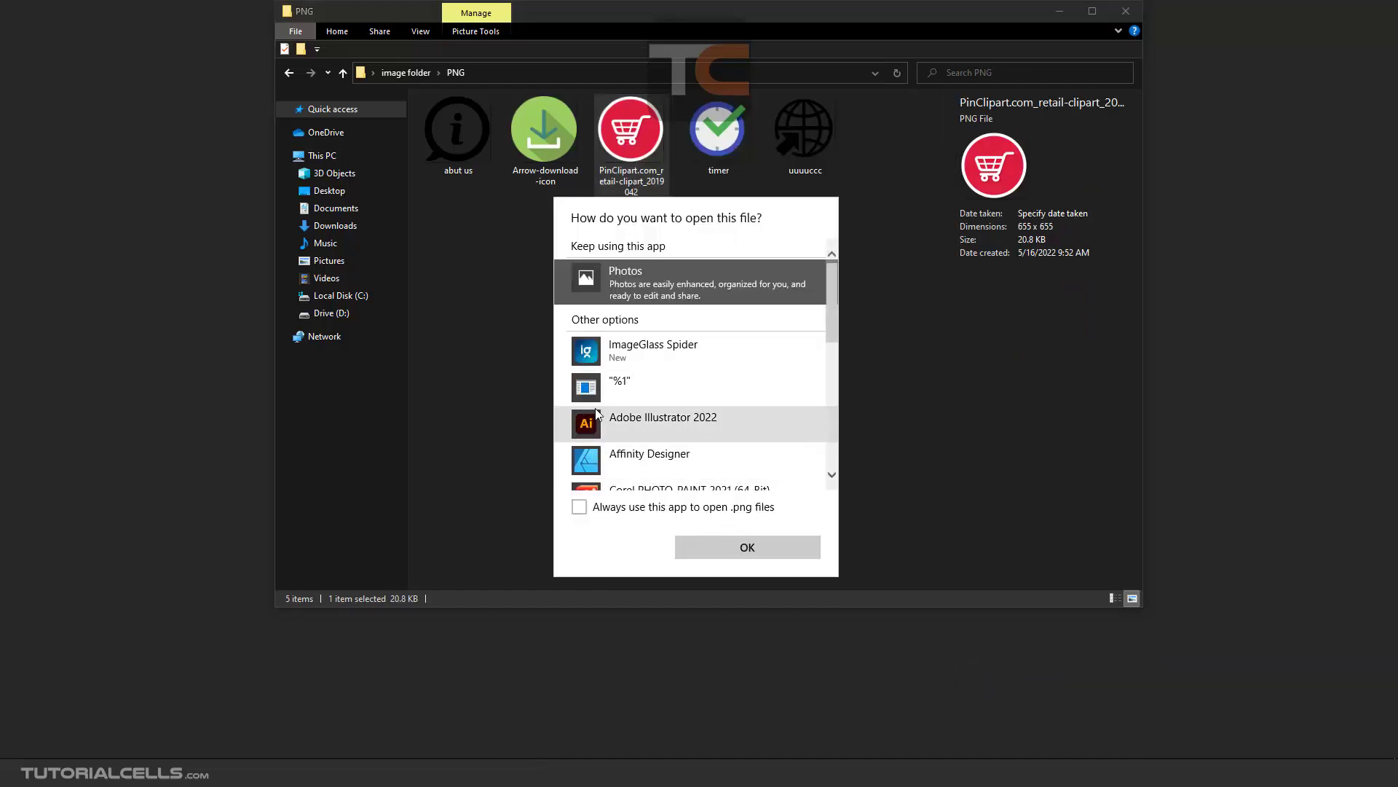
scroll(654, 428, down, 2)
scroll(654, 429, down, 2)
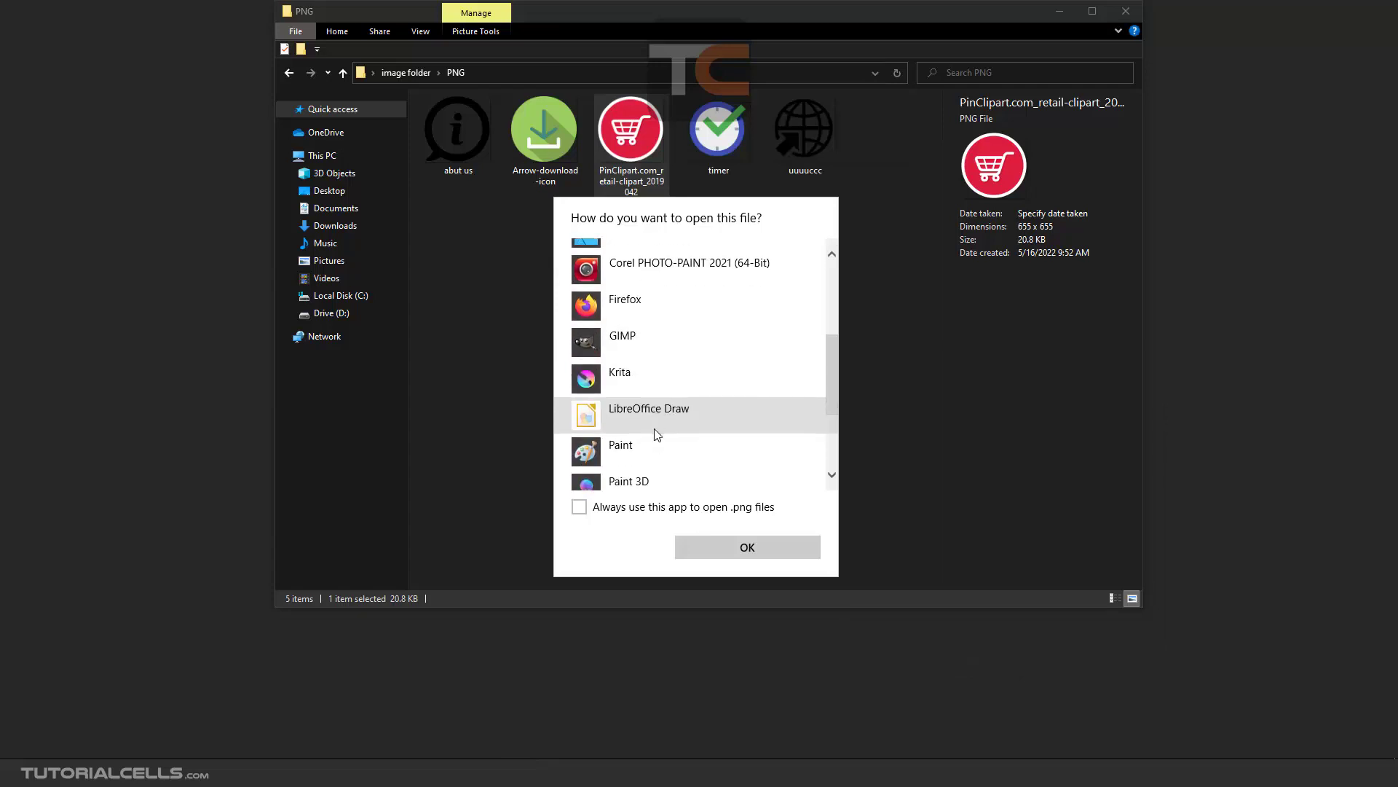
scroll(654, 428, up, 4)
scroll(655, 430, up, 1)
click(688, 313)
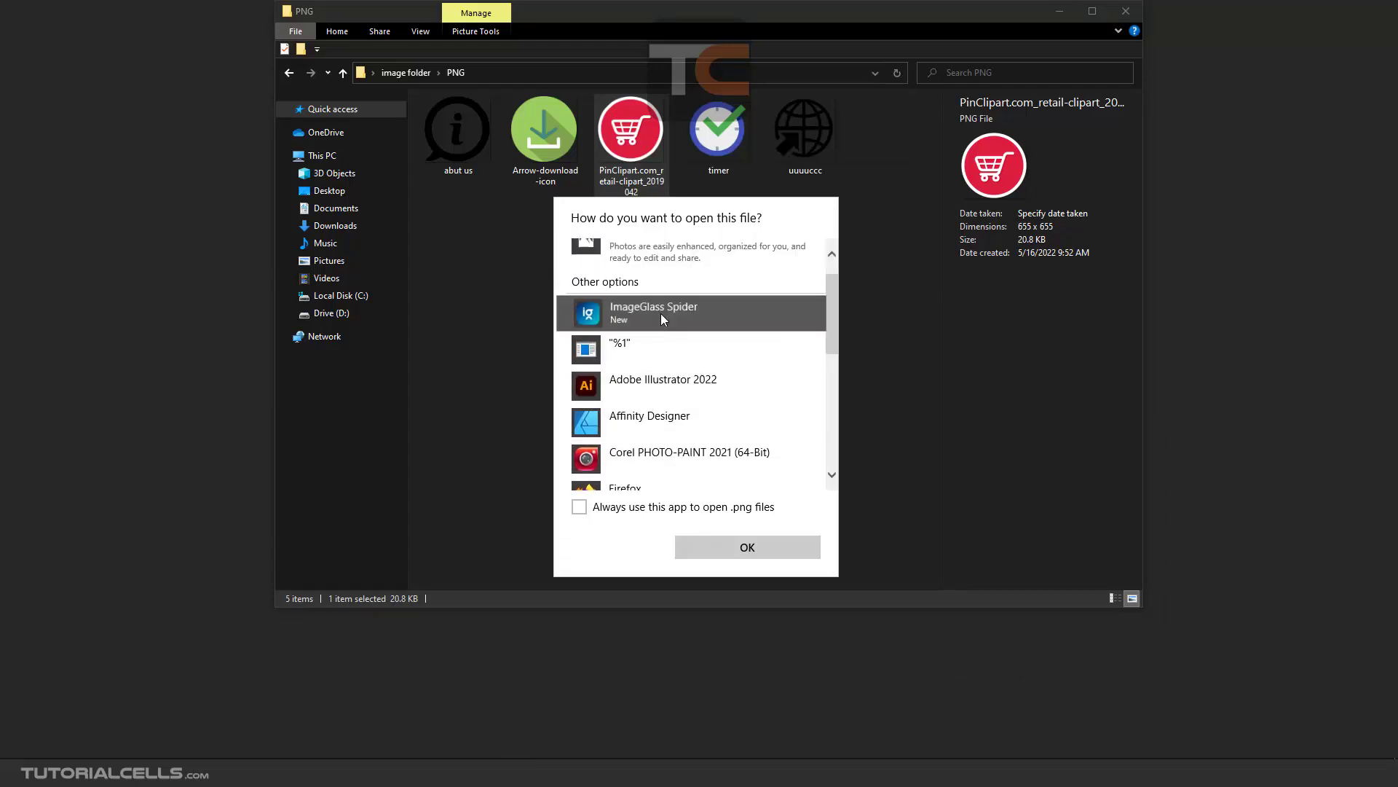
click(653, 510)
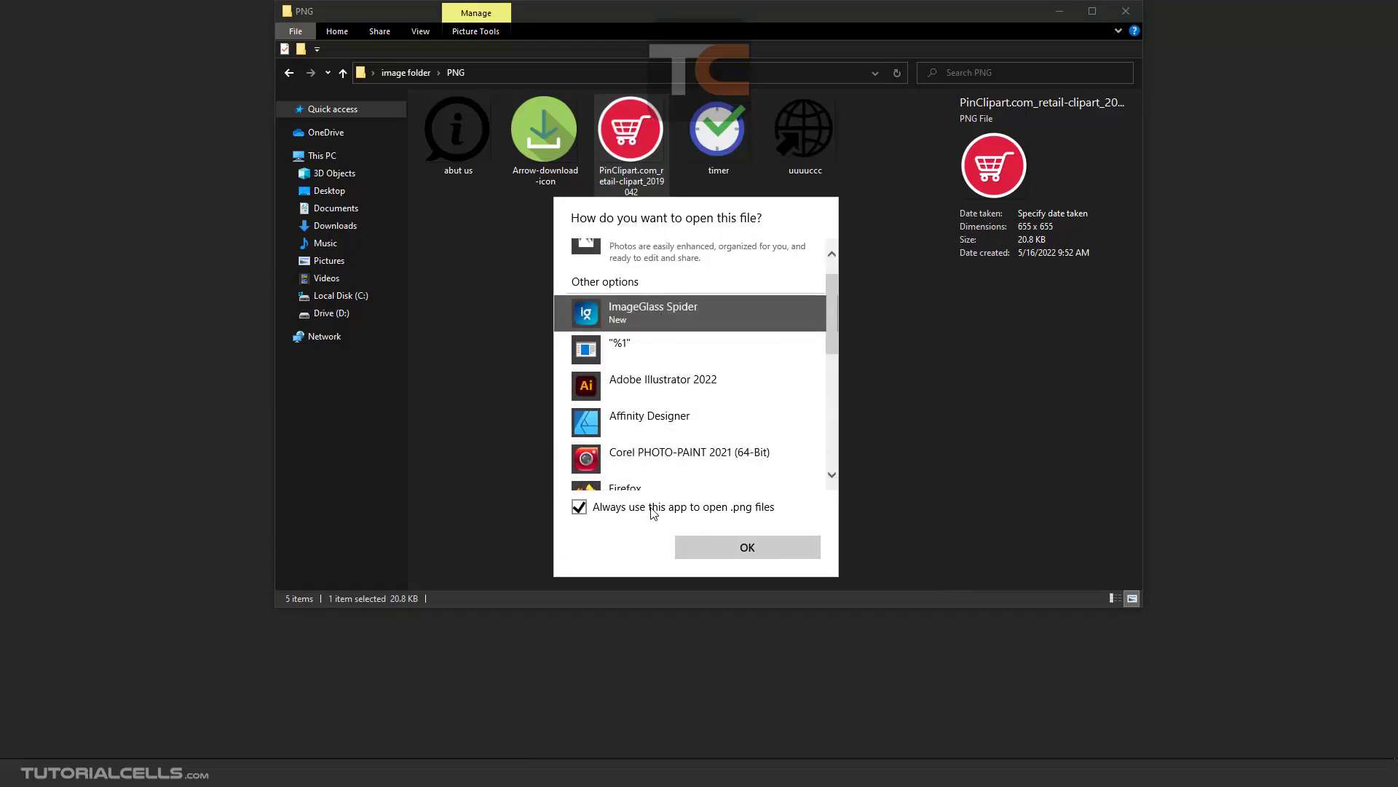
click(732, 539)
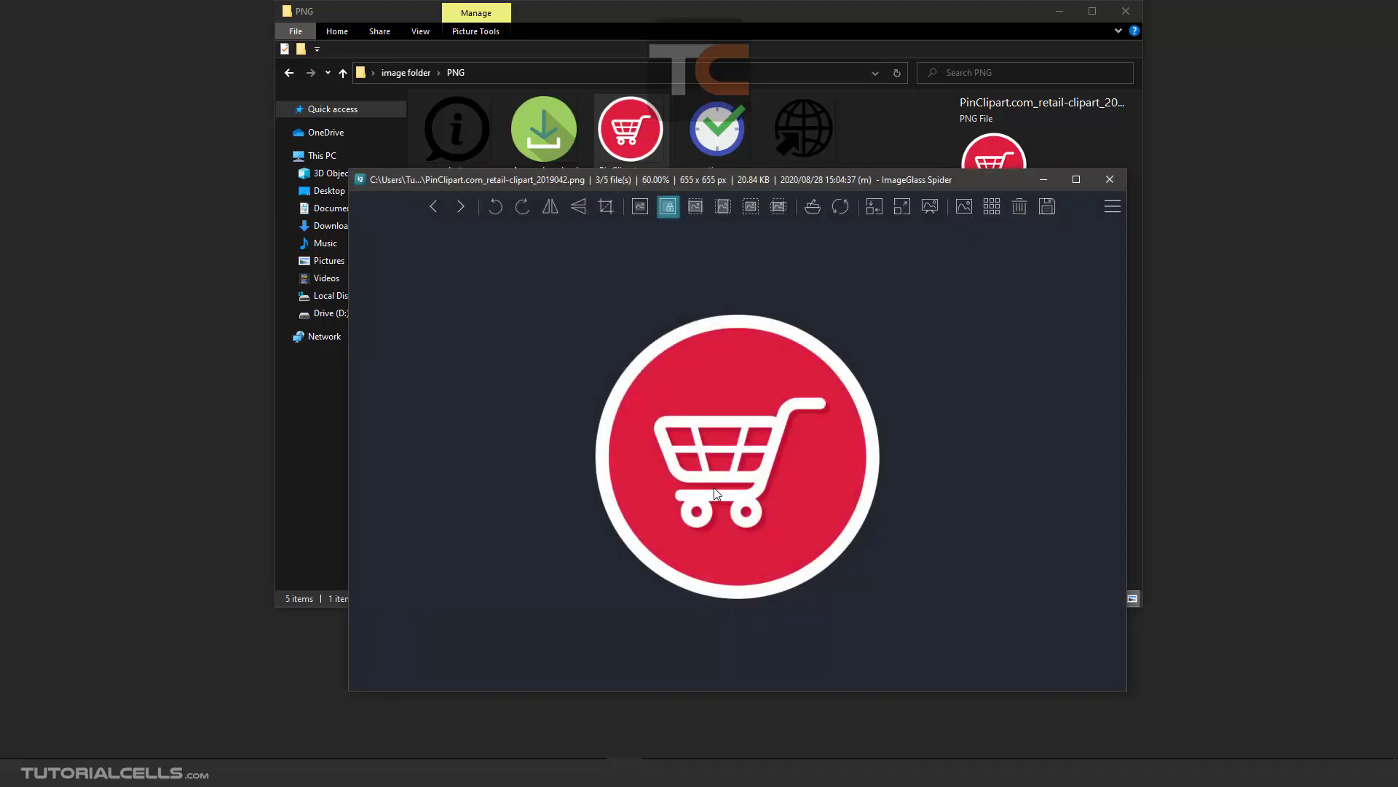
click(1103, 180)
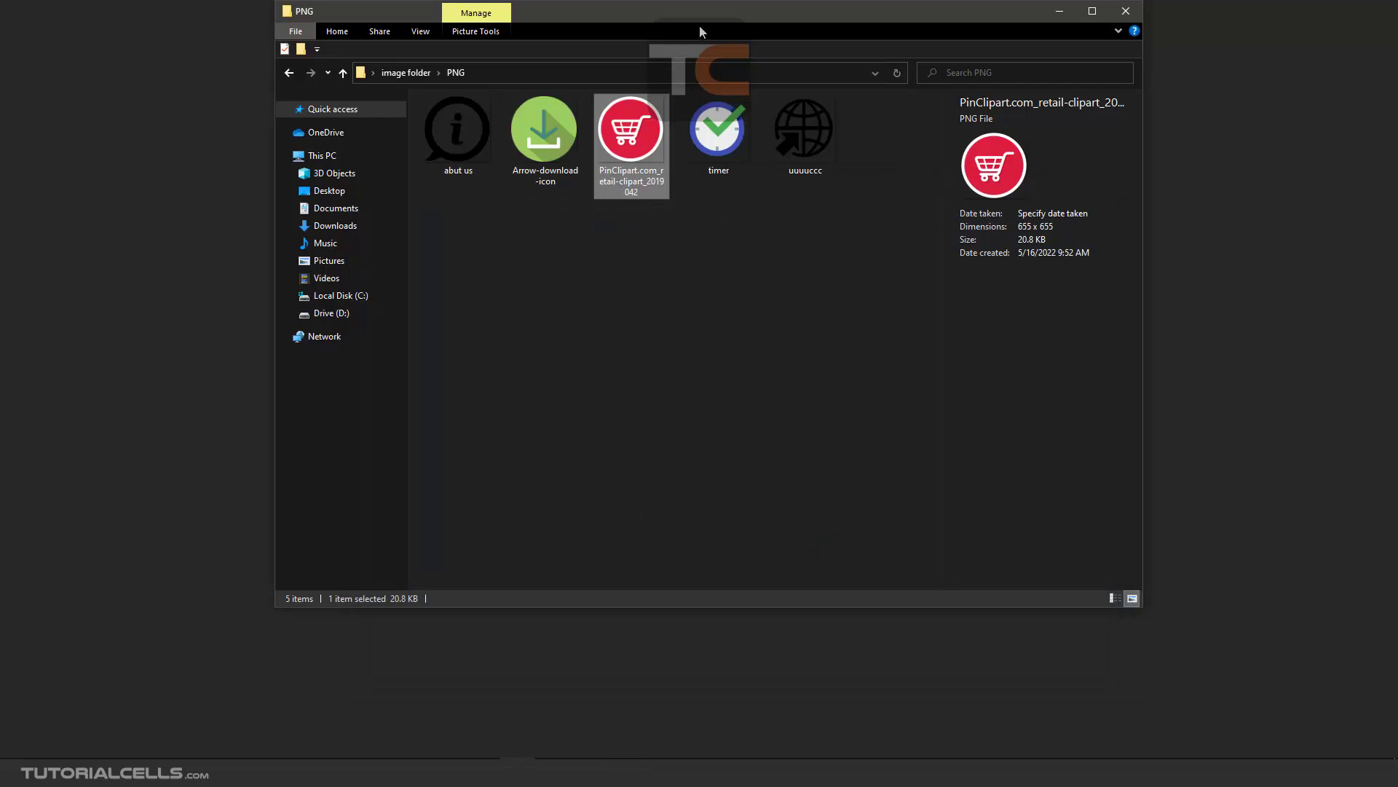
- In the GIF subfolder, set ImageGlass Spider as the app always used for .gif files through the rocket image, and close the folder and viewer
drag(700, 25, 695, 87)
click(288, 136)
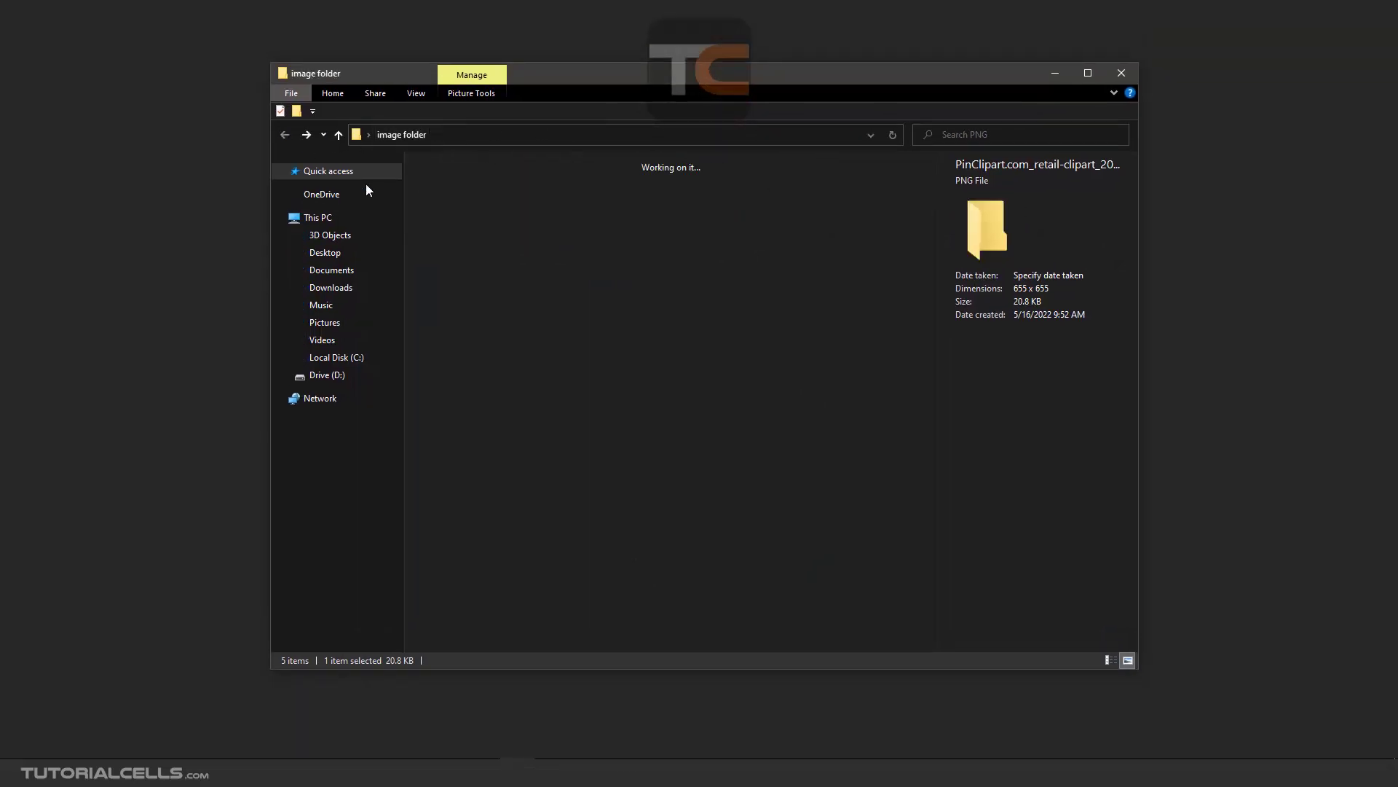
double_click(461, 203)
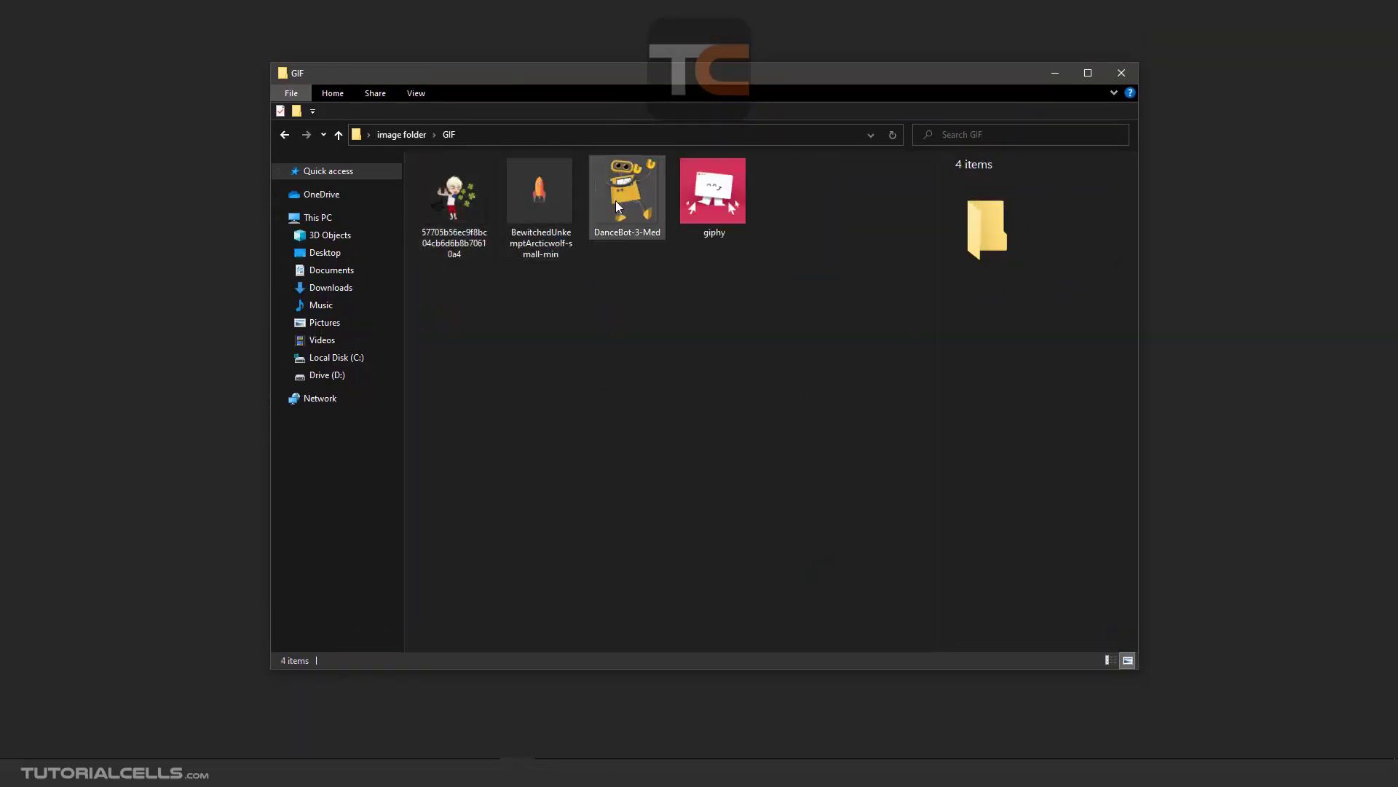
right_click(696, 197)
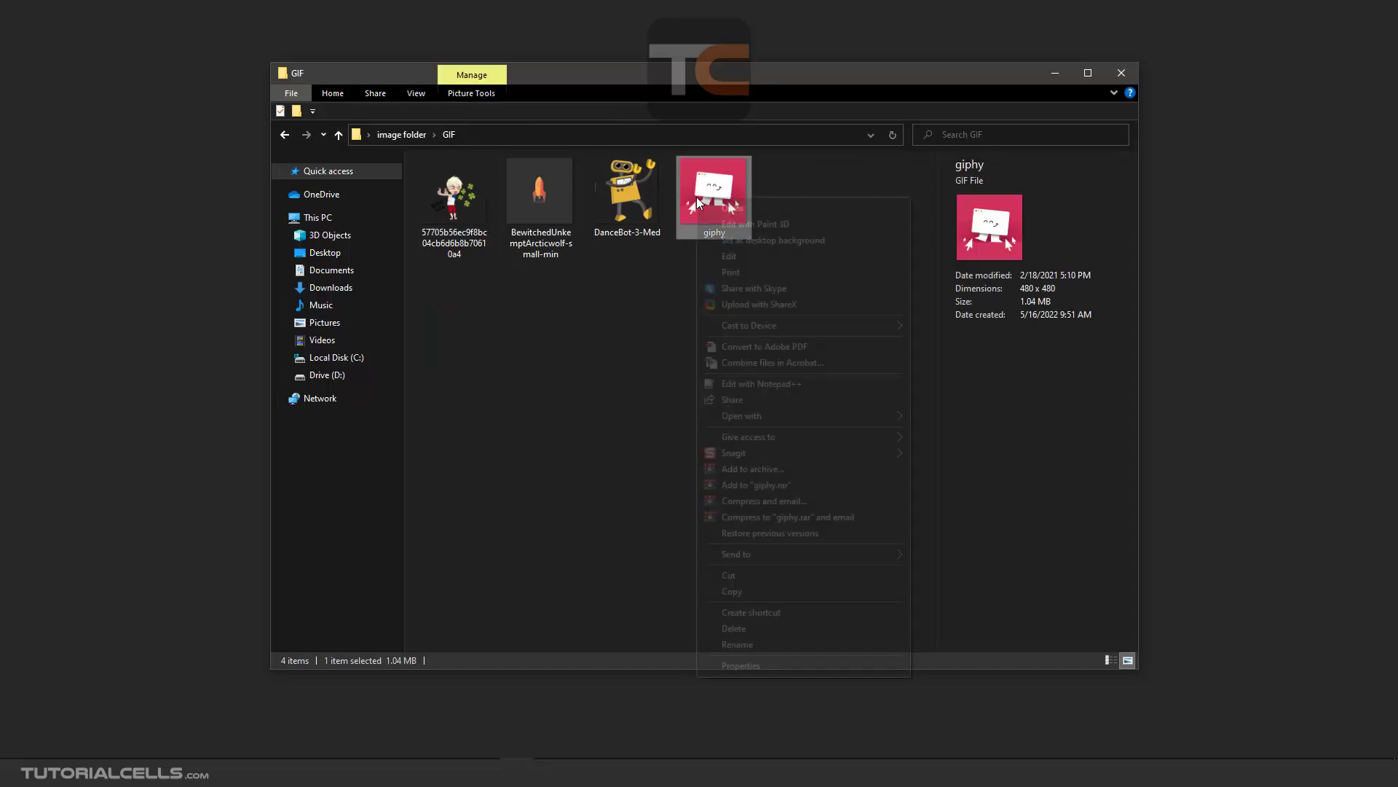
right_click(523, 205)
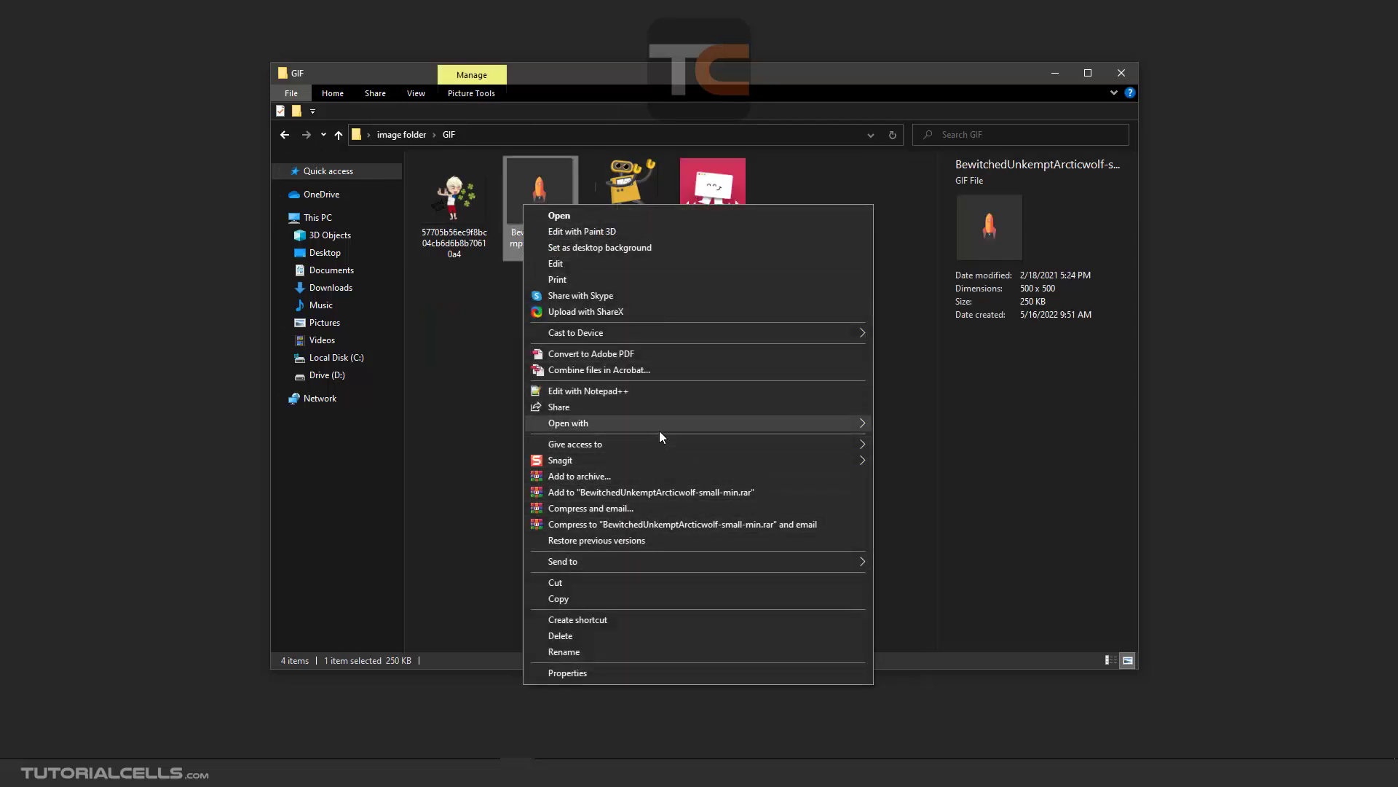
mouse_move(833, 426)
click(947, 683)
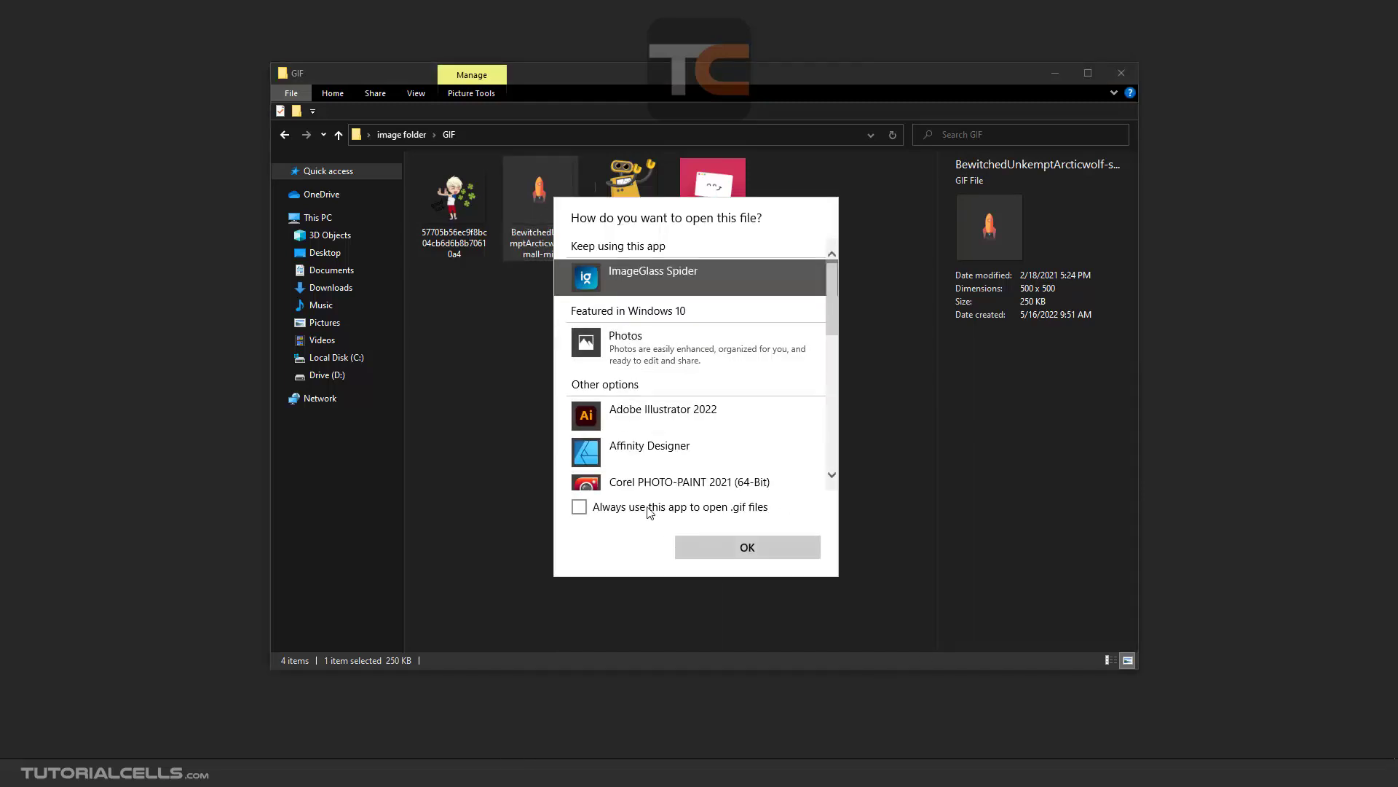
click(648, 507)
click(719, 543)
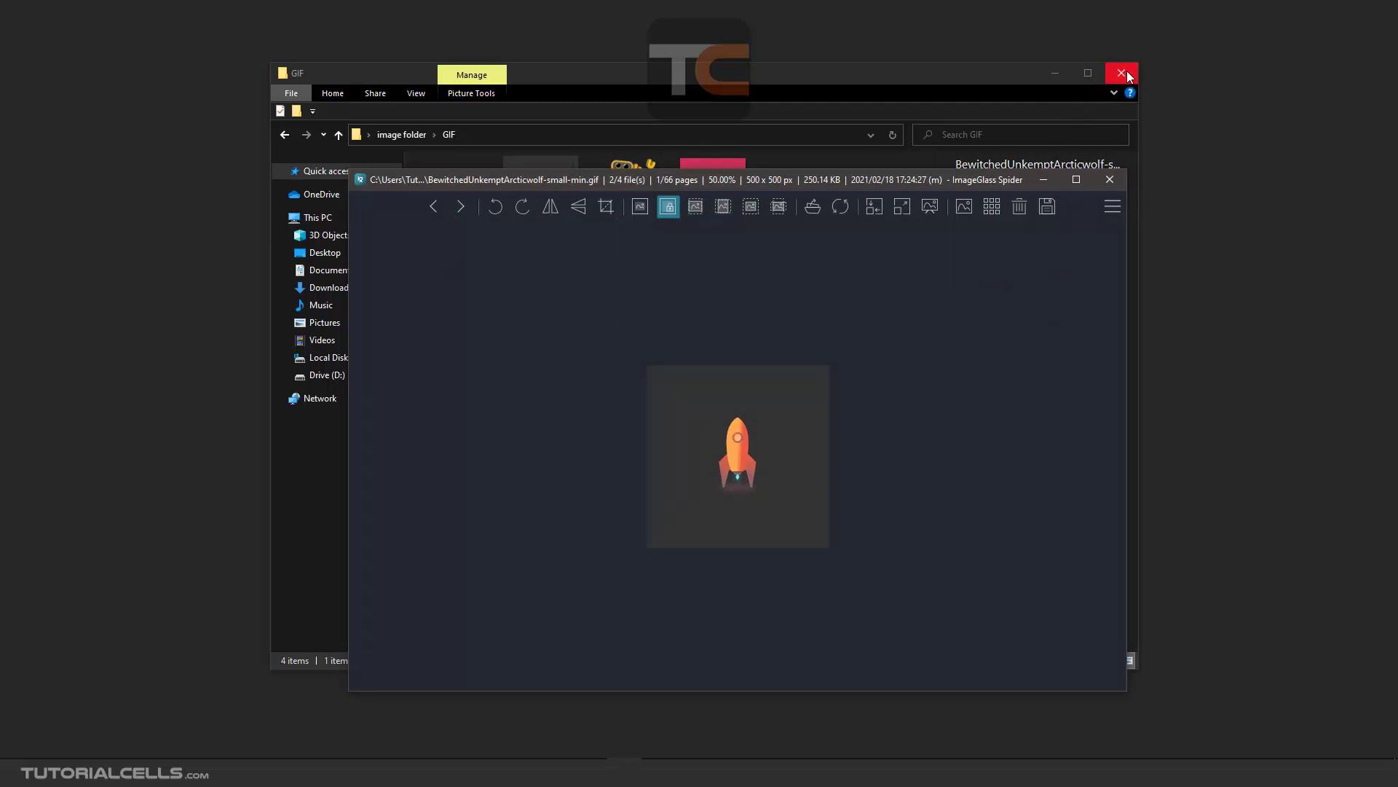
click(1122, 74)
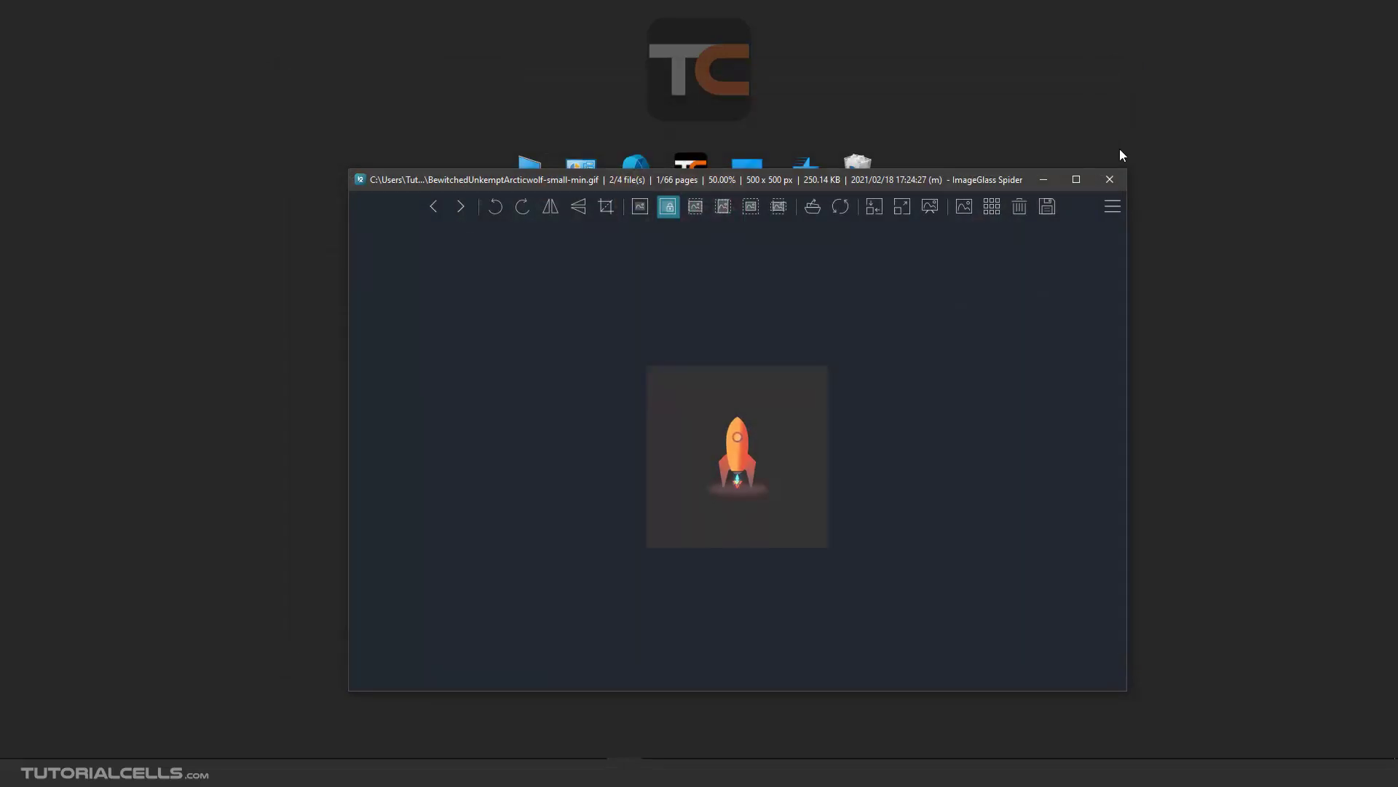
click(1109, 180)
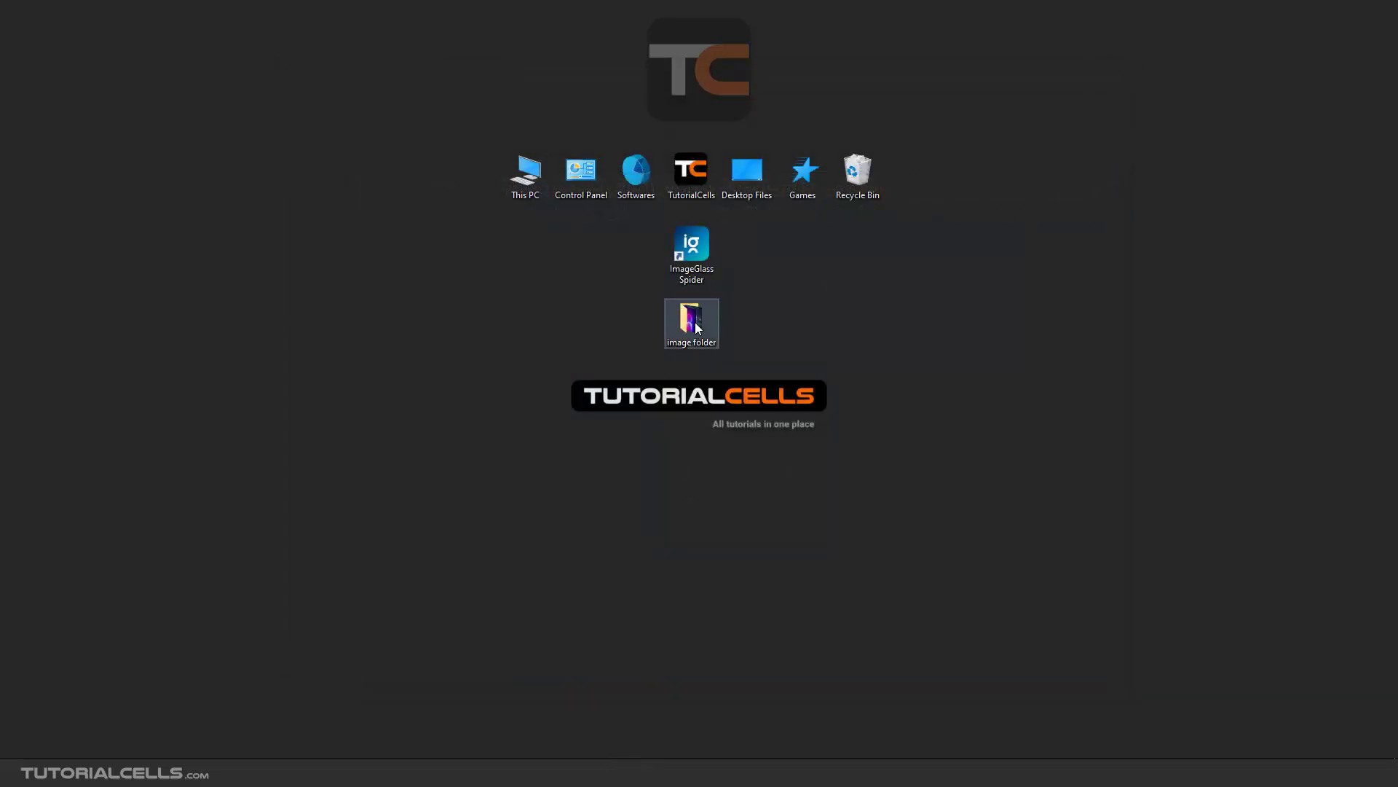
- Open the desktop's image folder in ImageGlass Spider and show the thumbnail panel
drag(694, 327, 697, 249)
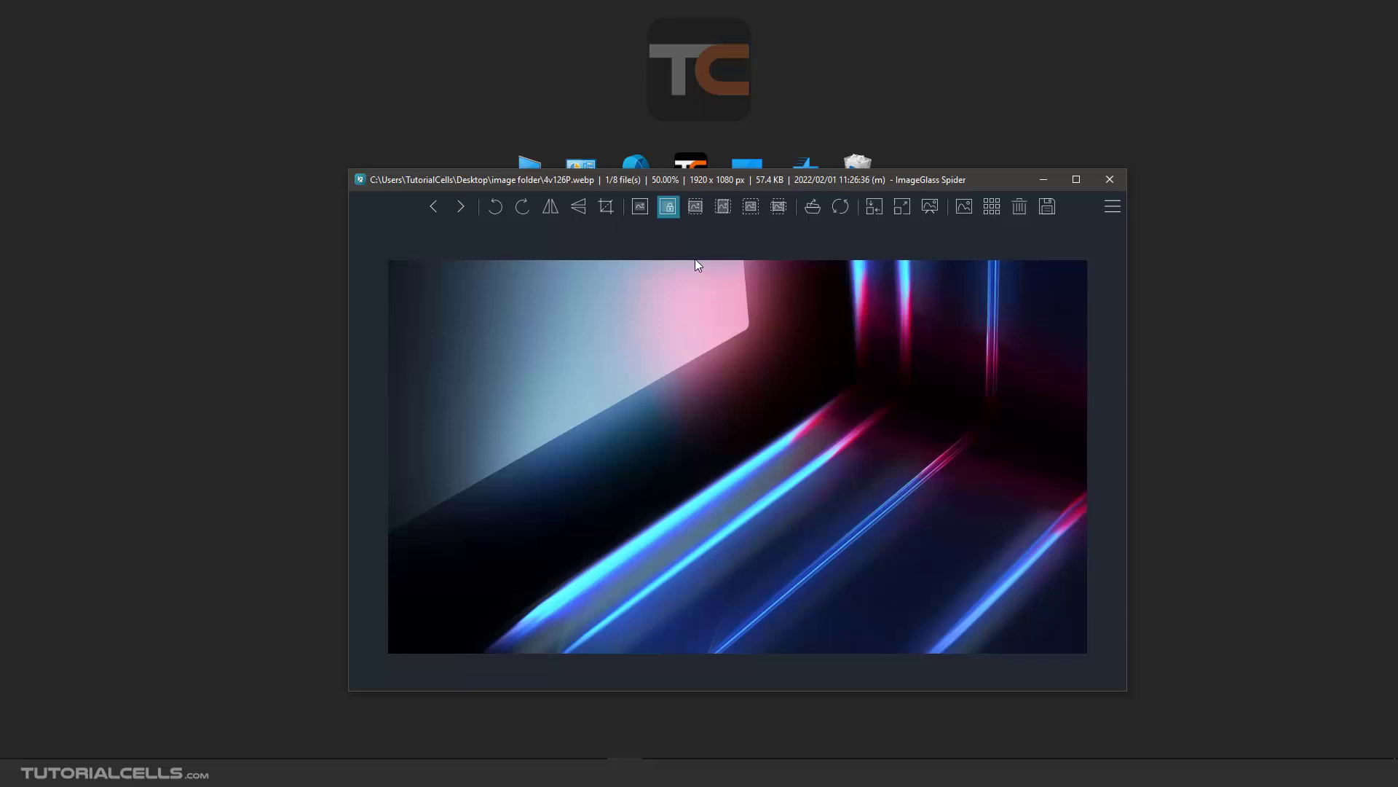
click(964, 208)
- Look through all the folder's images by their thumbnails, from the autumn trees photo to the final one and back to the first
click(483, 663)
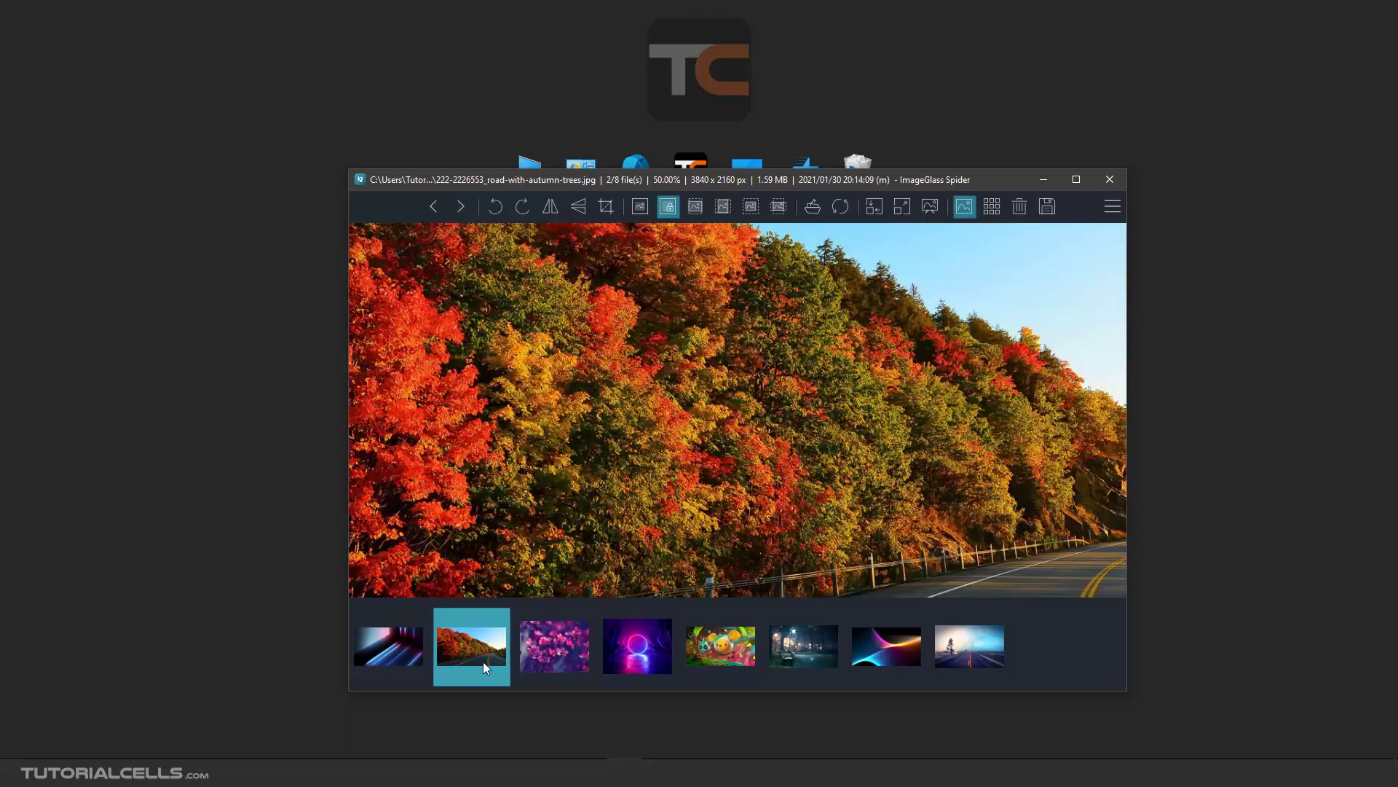
click(551, 652)
click(631, 653)
click(724, 648)
click(803, 648)
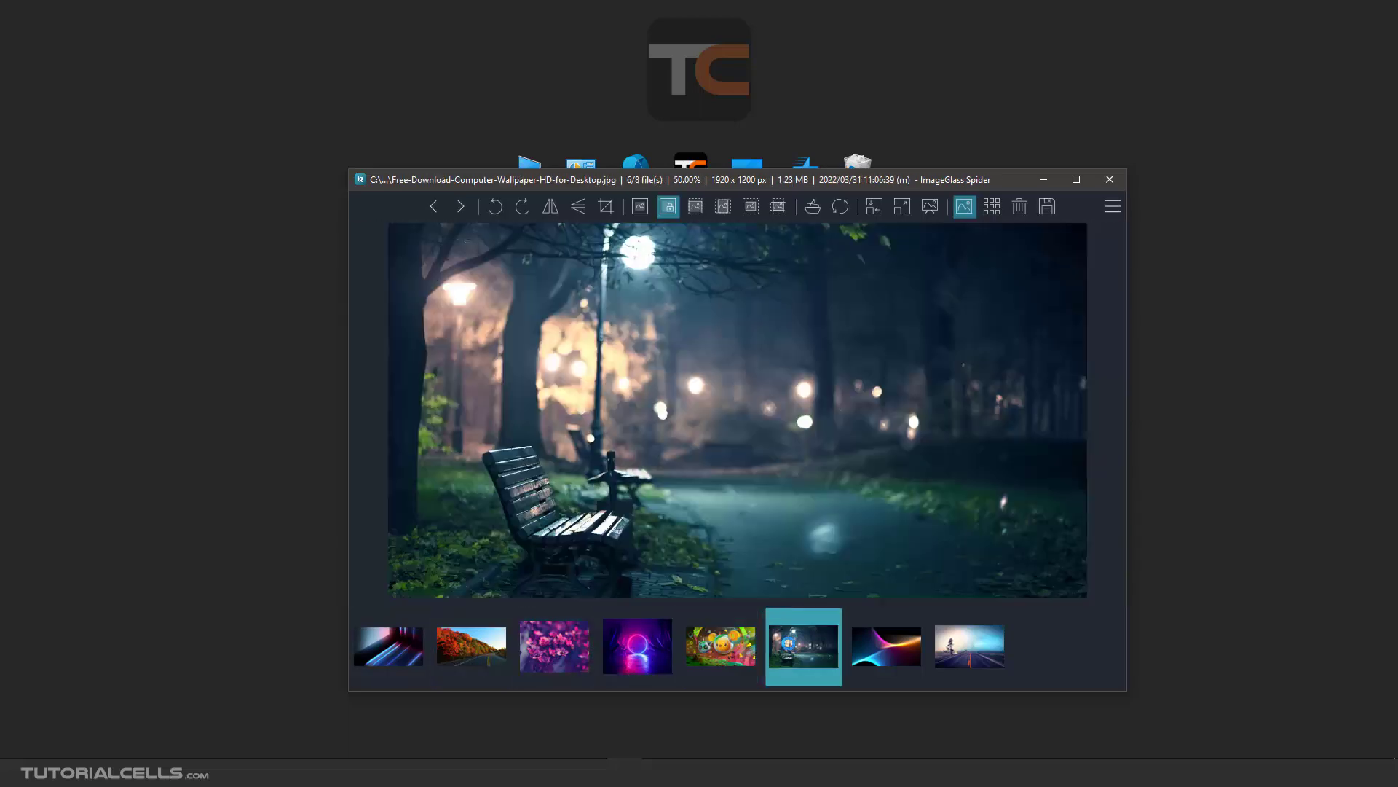
click(874, 649)
click(960, 648)
click(886, 648)
click(803, 648)
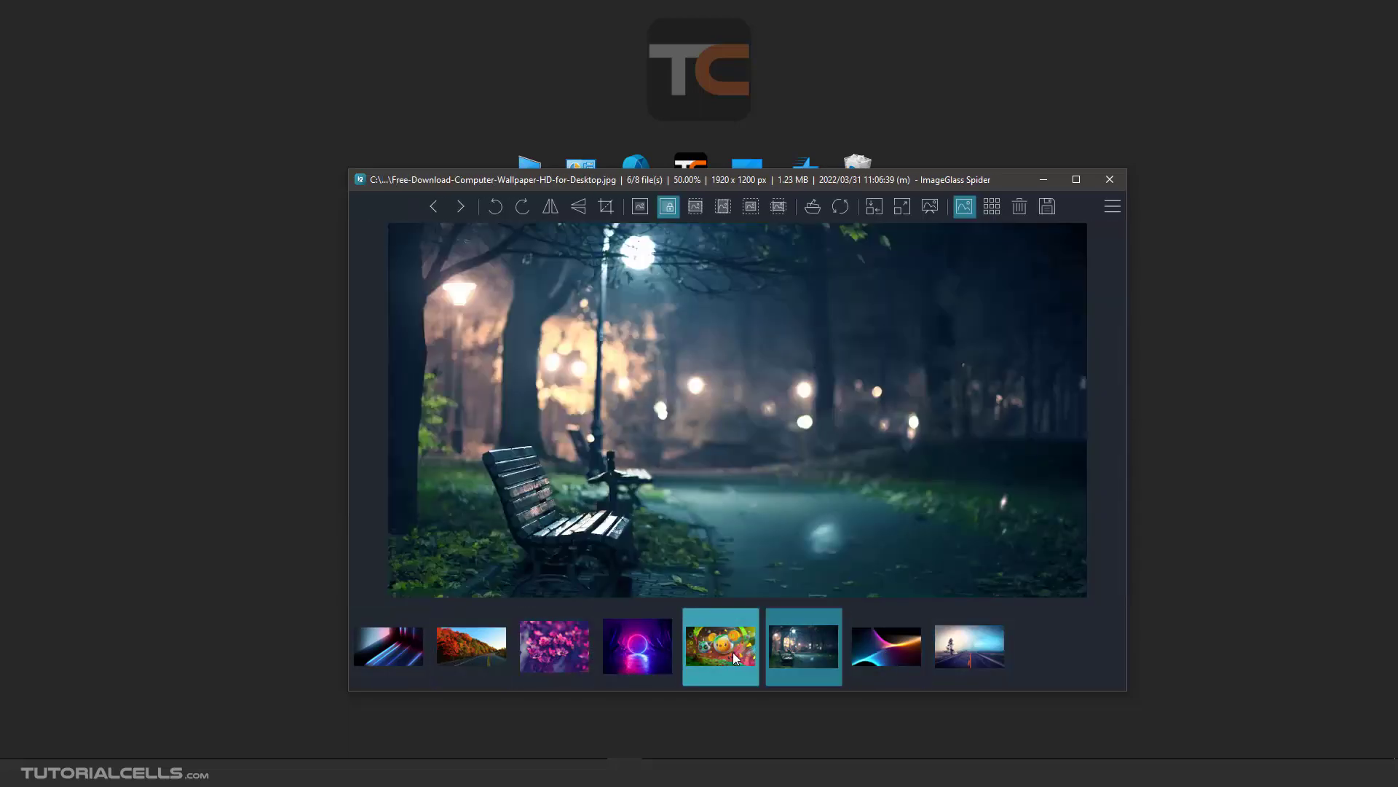
click(732, 653)
click(637, 650)
click(550, 650)
click(472, 648)
click(388, 648)
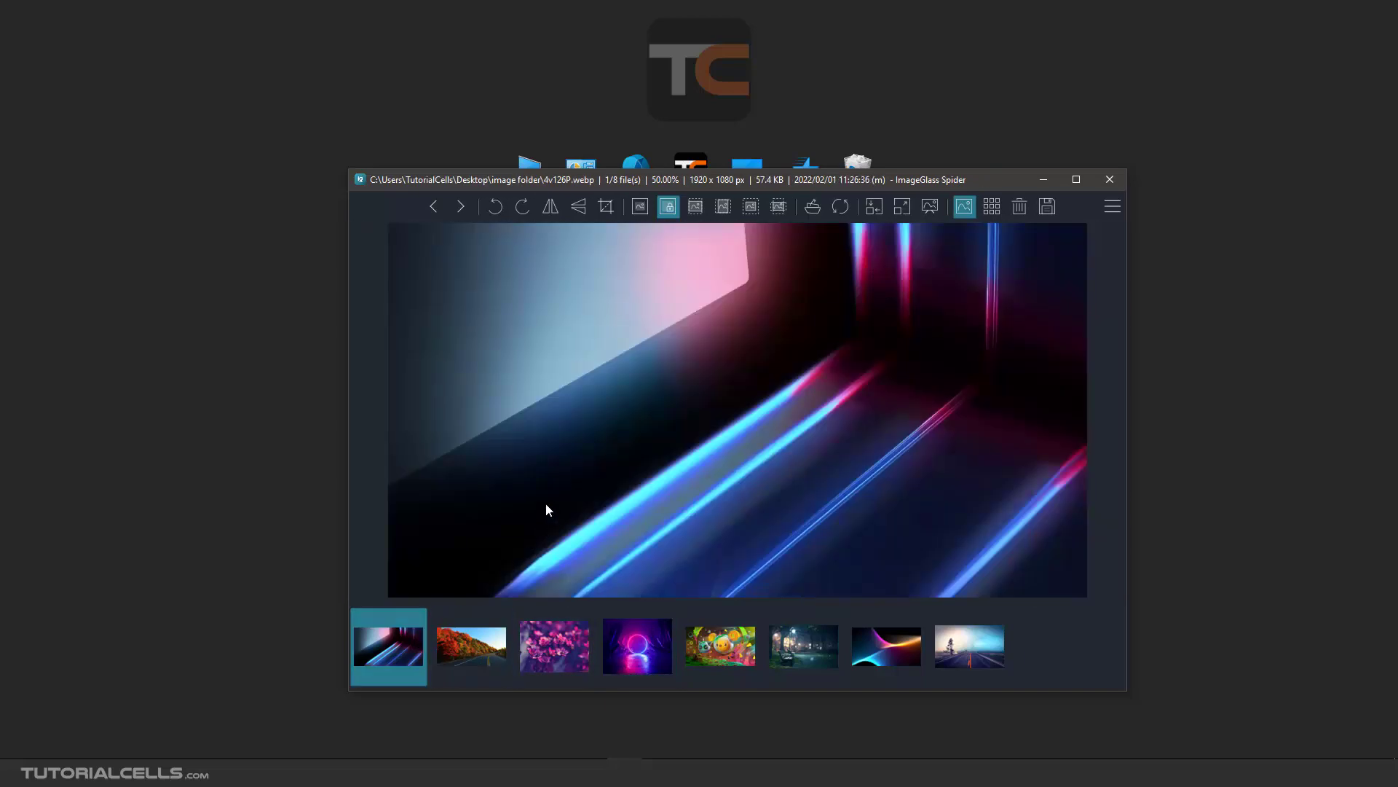
- Zoom in and out of the 4v126P image, pan across it, and return it to 50% zoom
scroll(775, 441, up, 5)
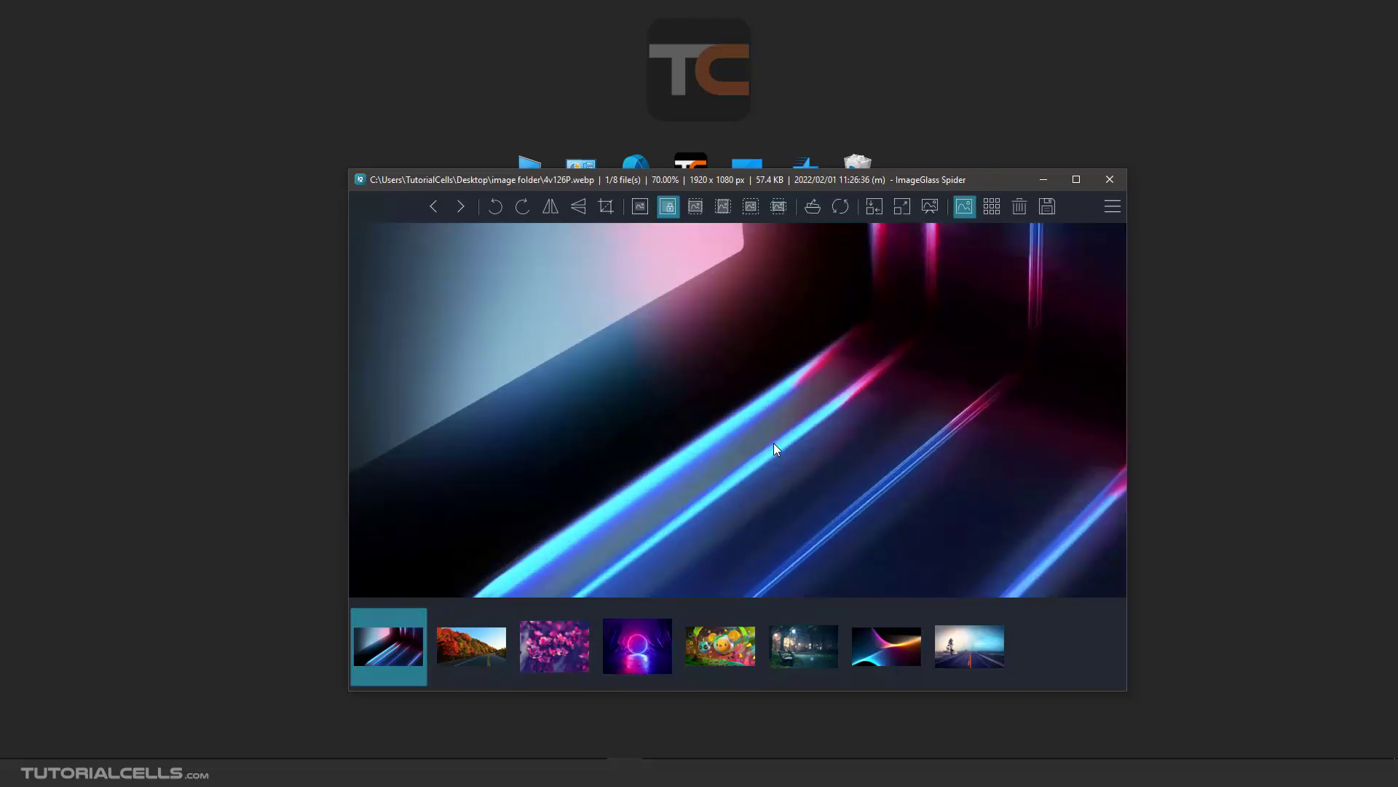
scroll(780, 431, down, 5)
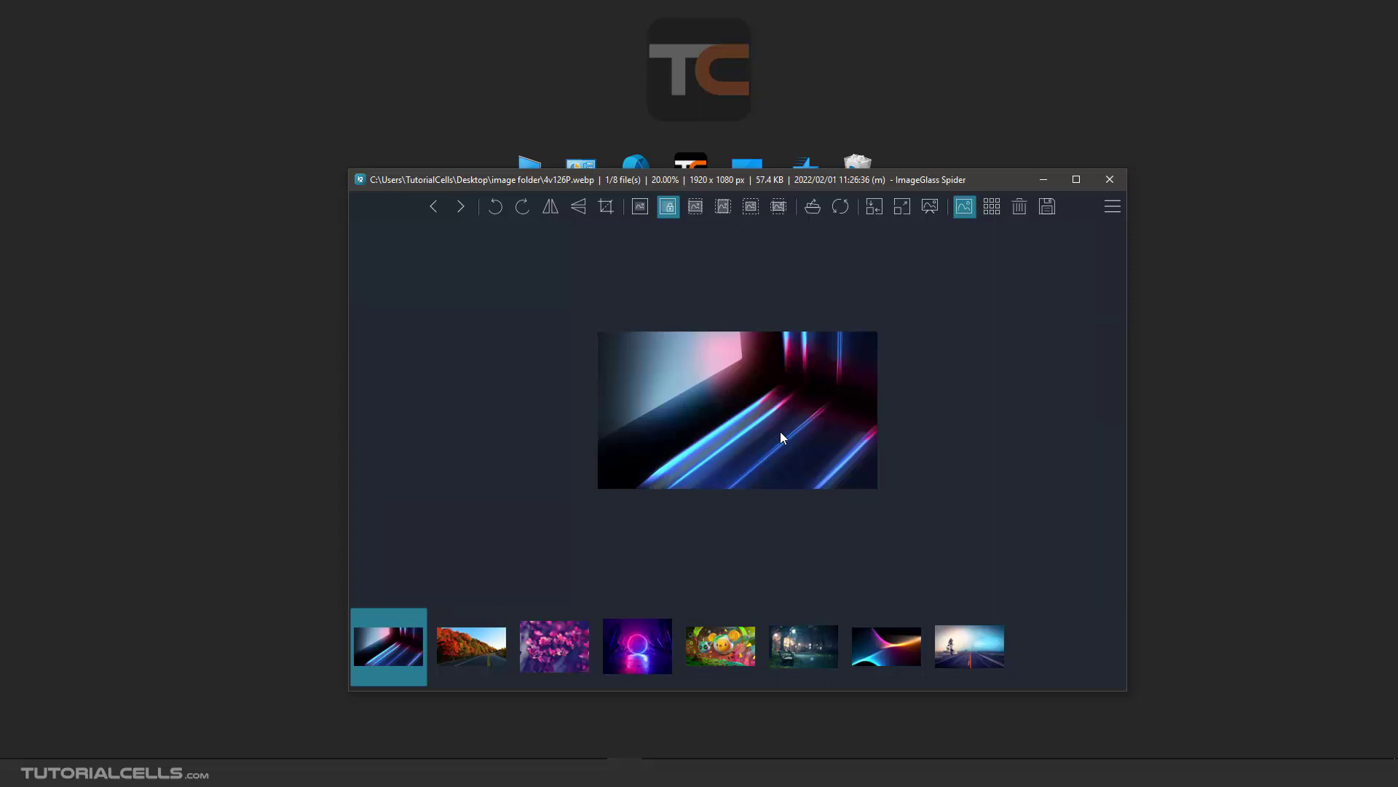
scroll(780, 431, up, 4)
drag(721, 403, 807, 403)
scroll(670, 461, up, 2)
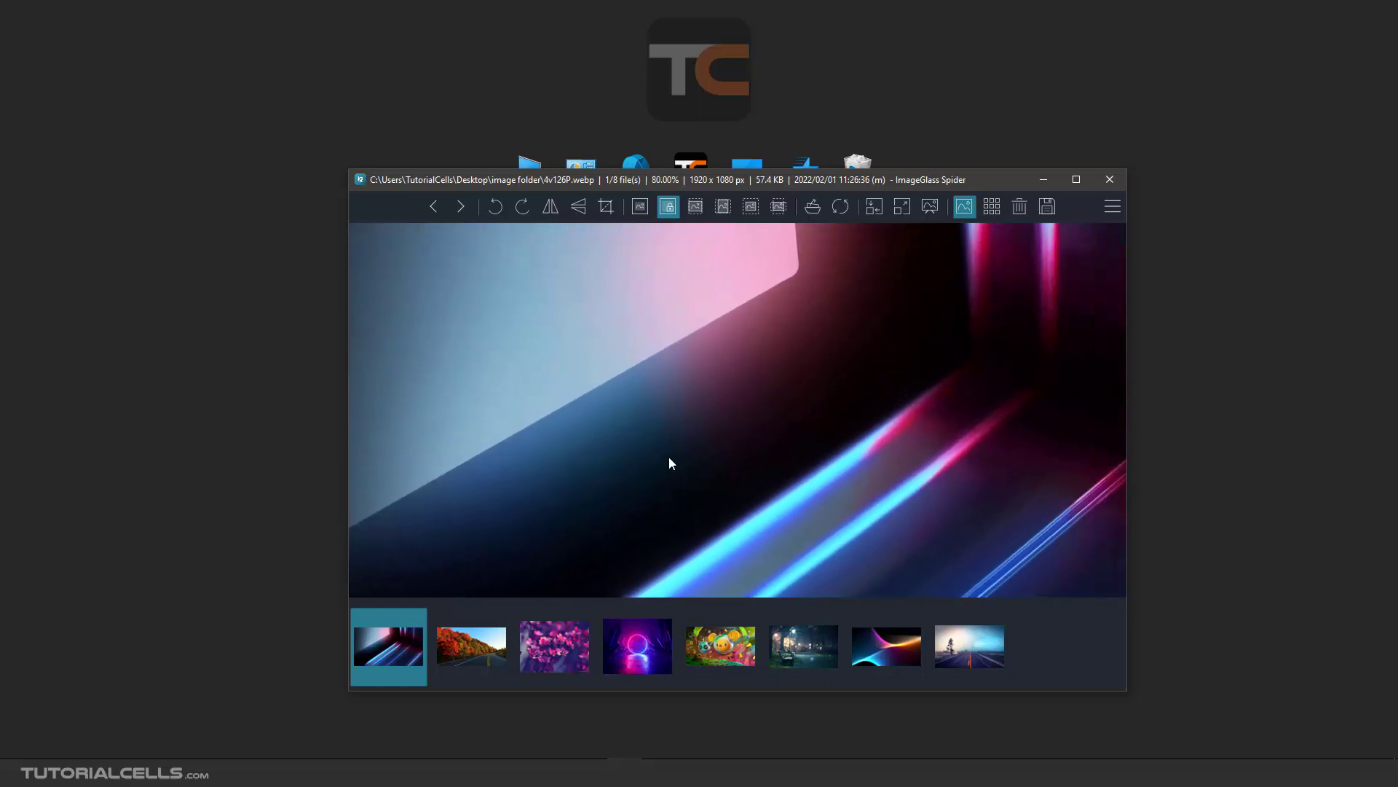
scroll(874, 447, up, 2)
scroll(785, 570, down, 4)
scroll(850, 377, up, 2)
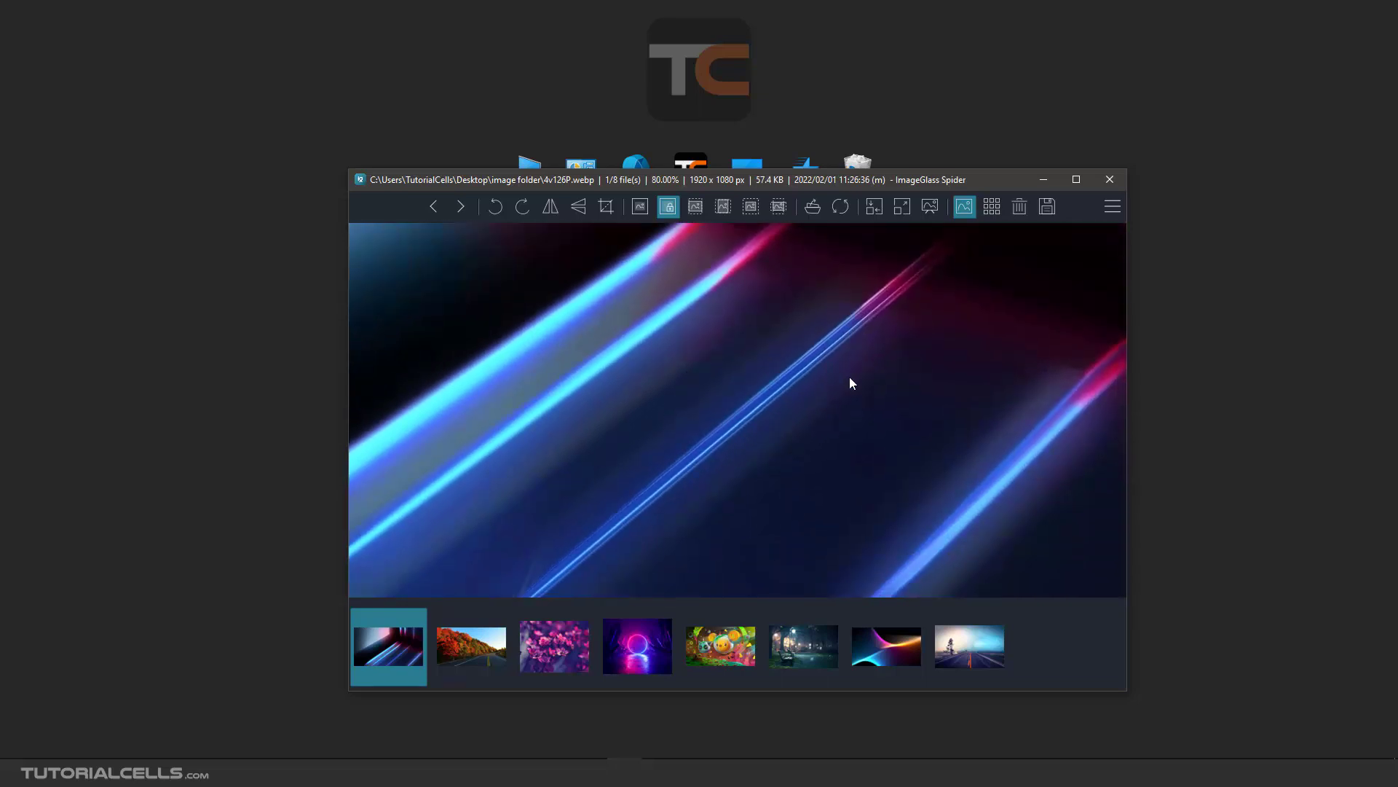
scroll(799, 434, down, 4)
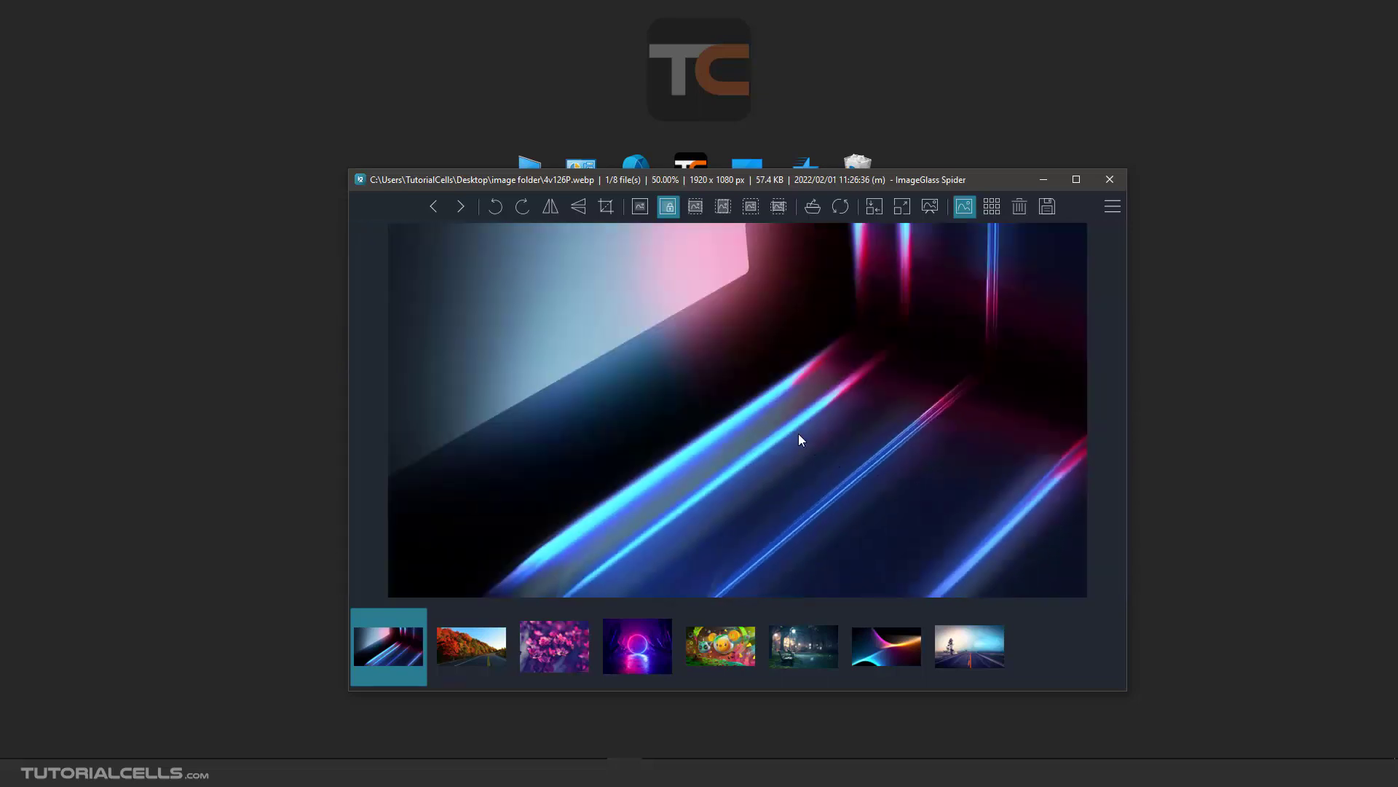
- Page forward to the pink flowers photo, back to the first image, and forward again to the autumn trees photo
click(460, 207)
click(461, 208)
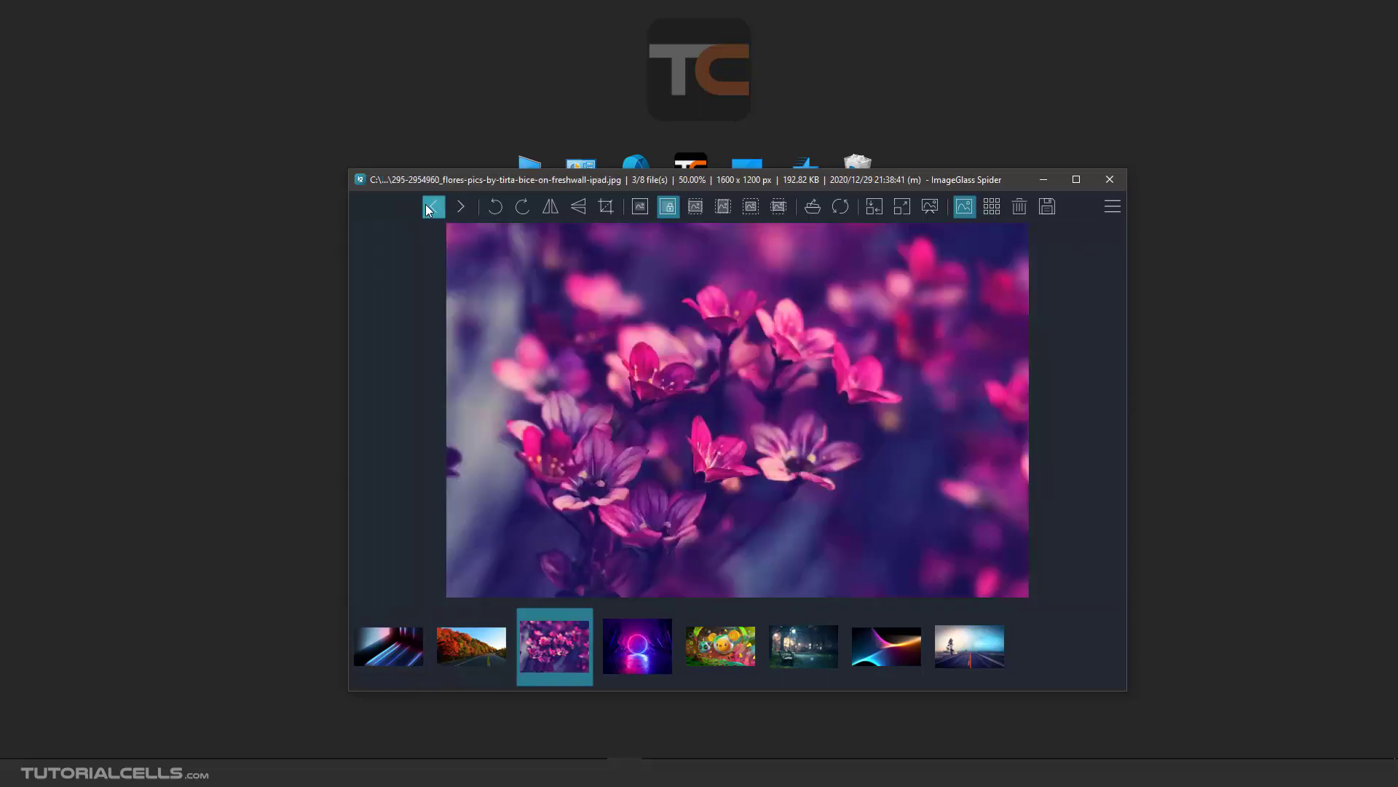
click(432, 209)
click(431, 207)
click(461, 208)
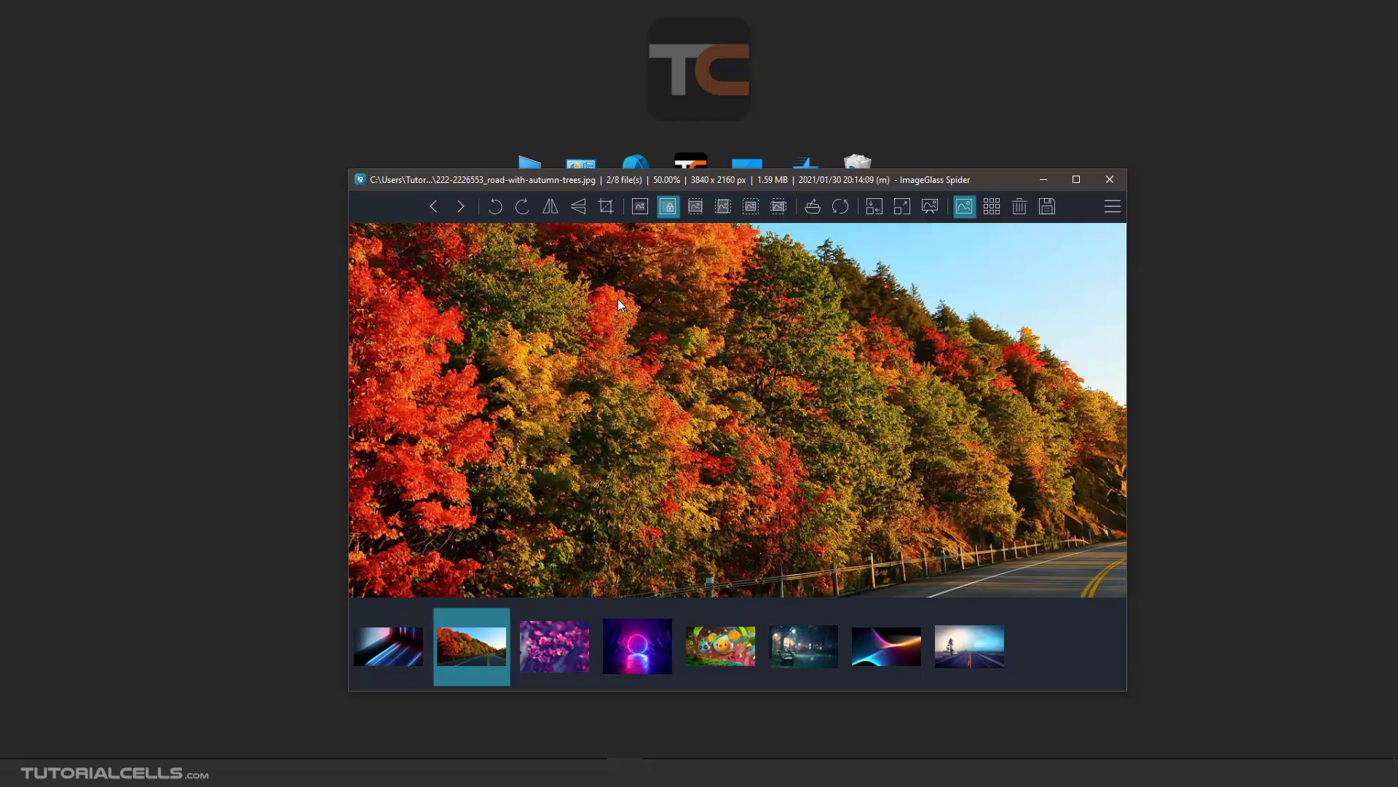
- Nudge the viewer window and rotate the autumn trees photo counterclockwise through four quarter turns at 20% zoom
drag(658, 175, 651, 166)
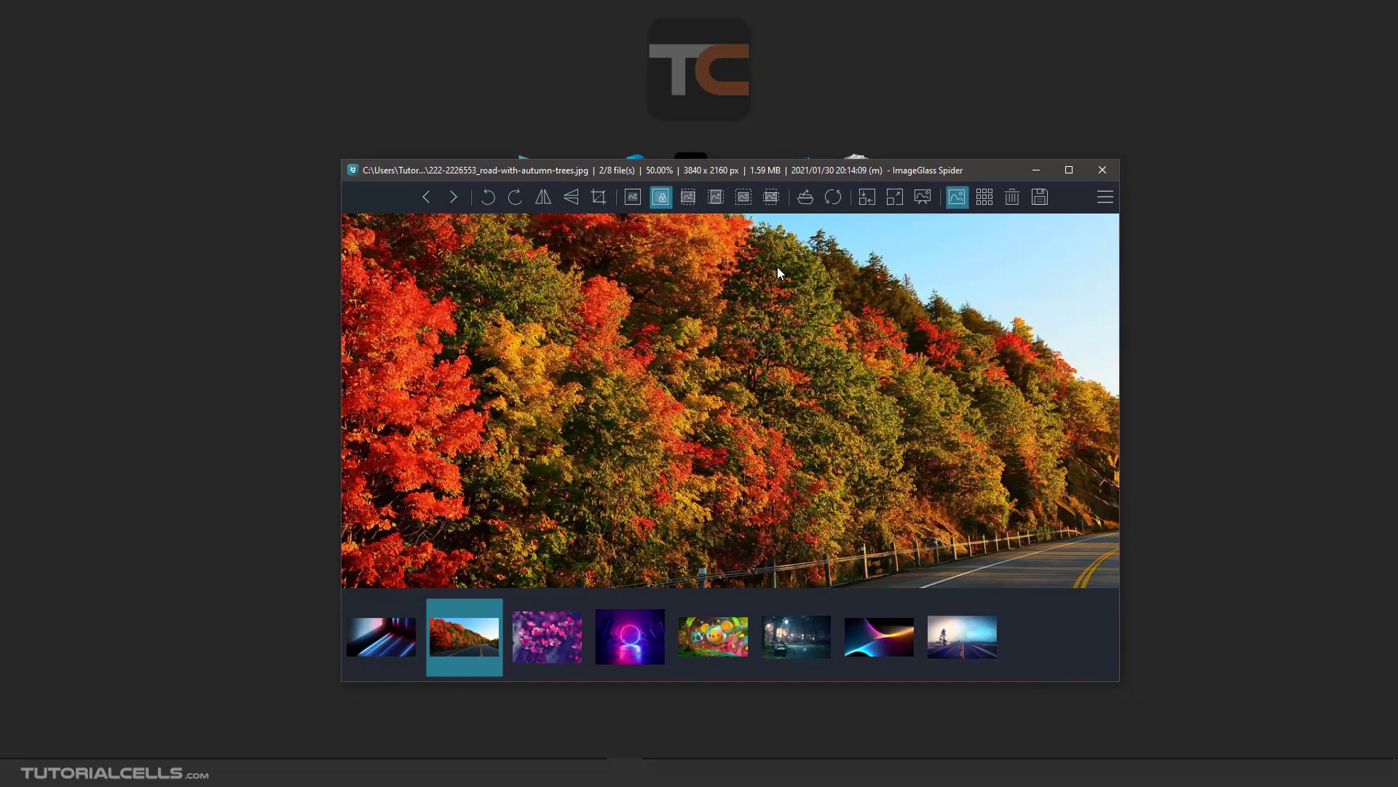
click(495, 199)
scroll(641, 306, down, 3)
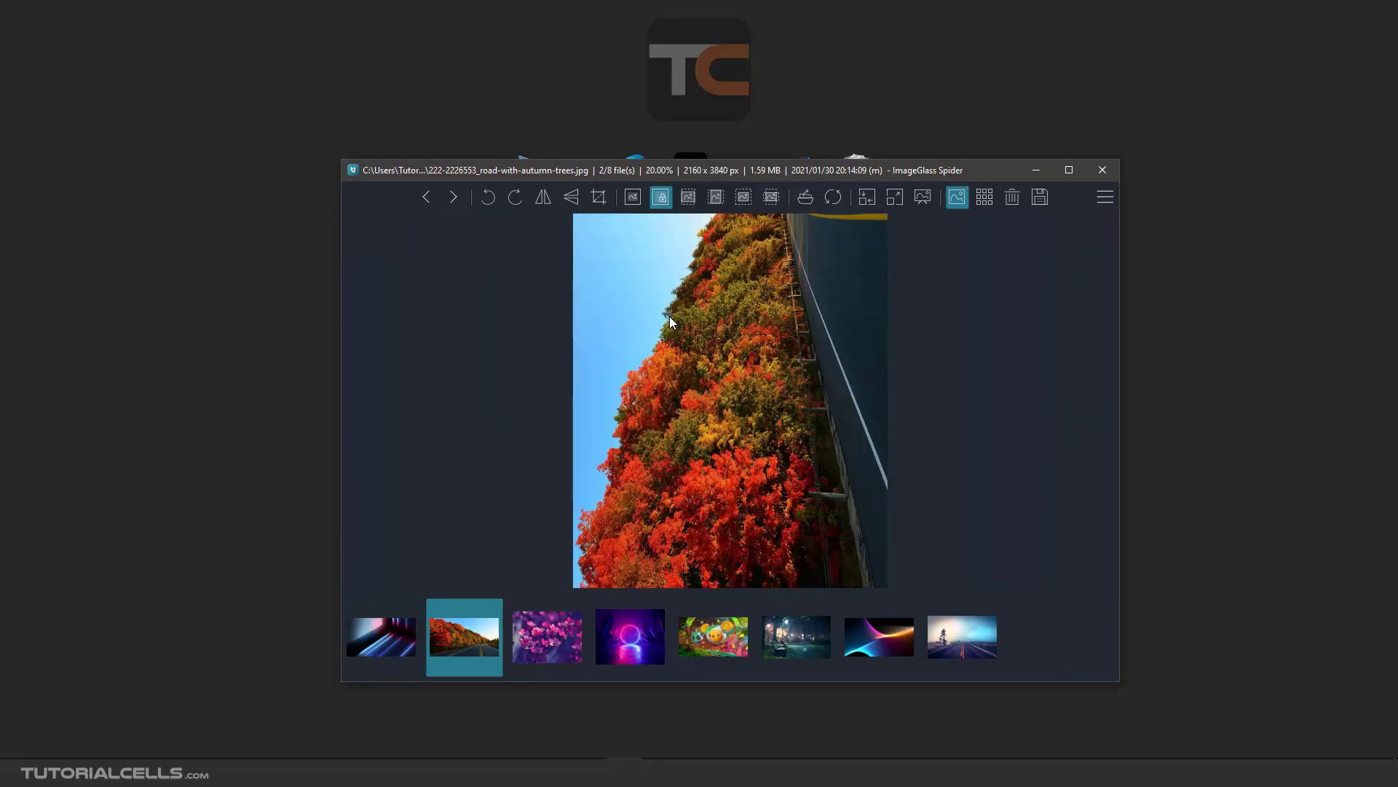
click(488, 198)
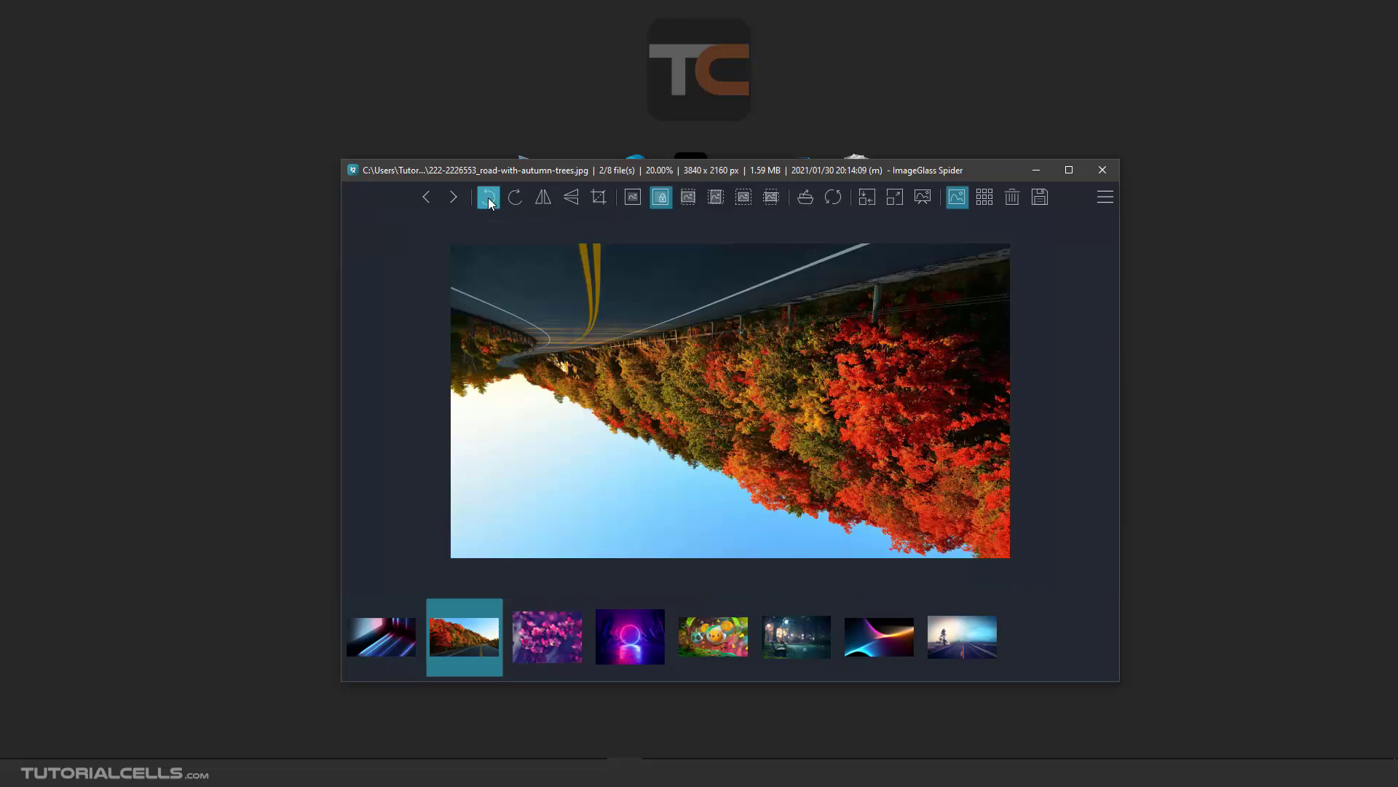
click(489, 198)
click(489, 200)
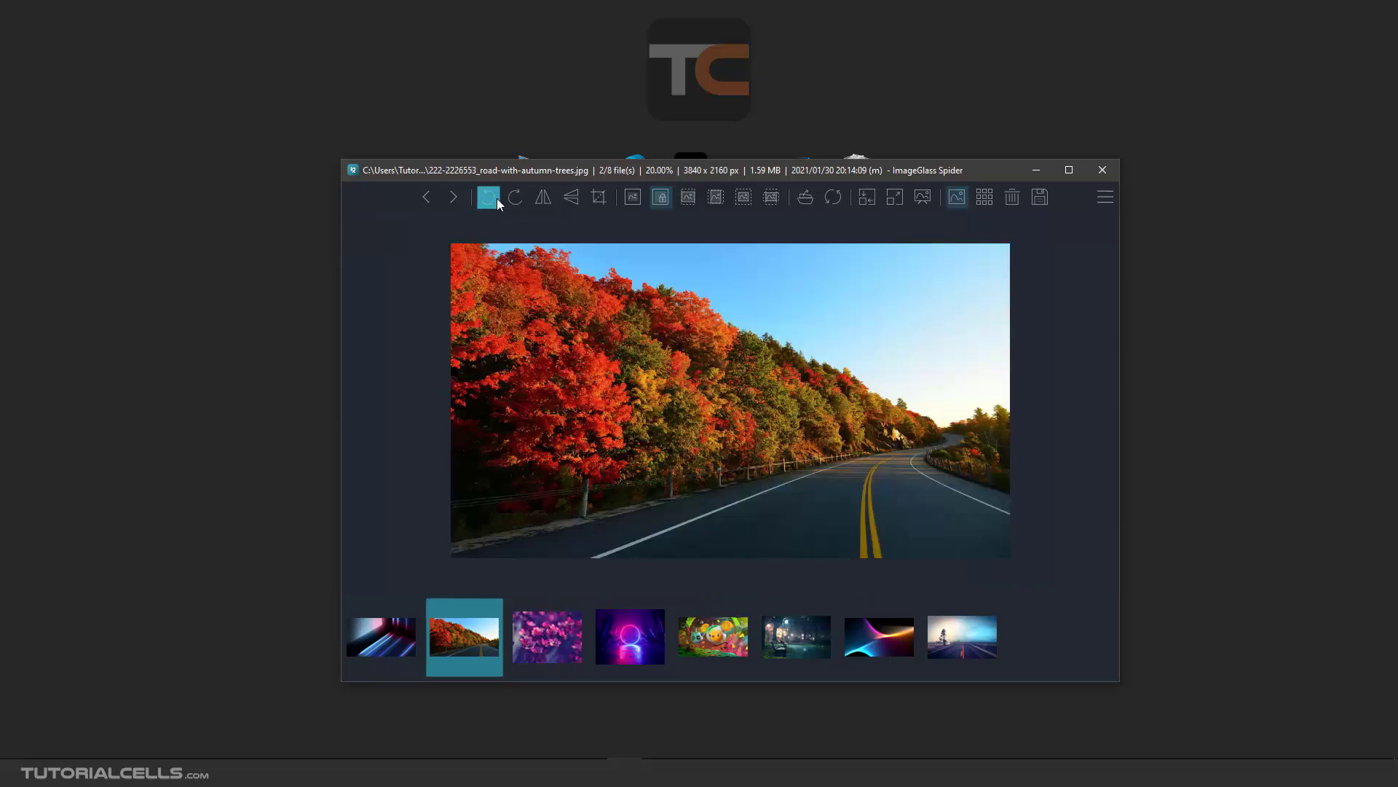
- Flip the autumn trees photo horizontally and vertically, and reverse both flips to restore its original orientation
click(544, 197)
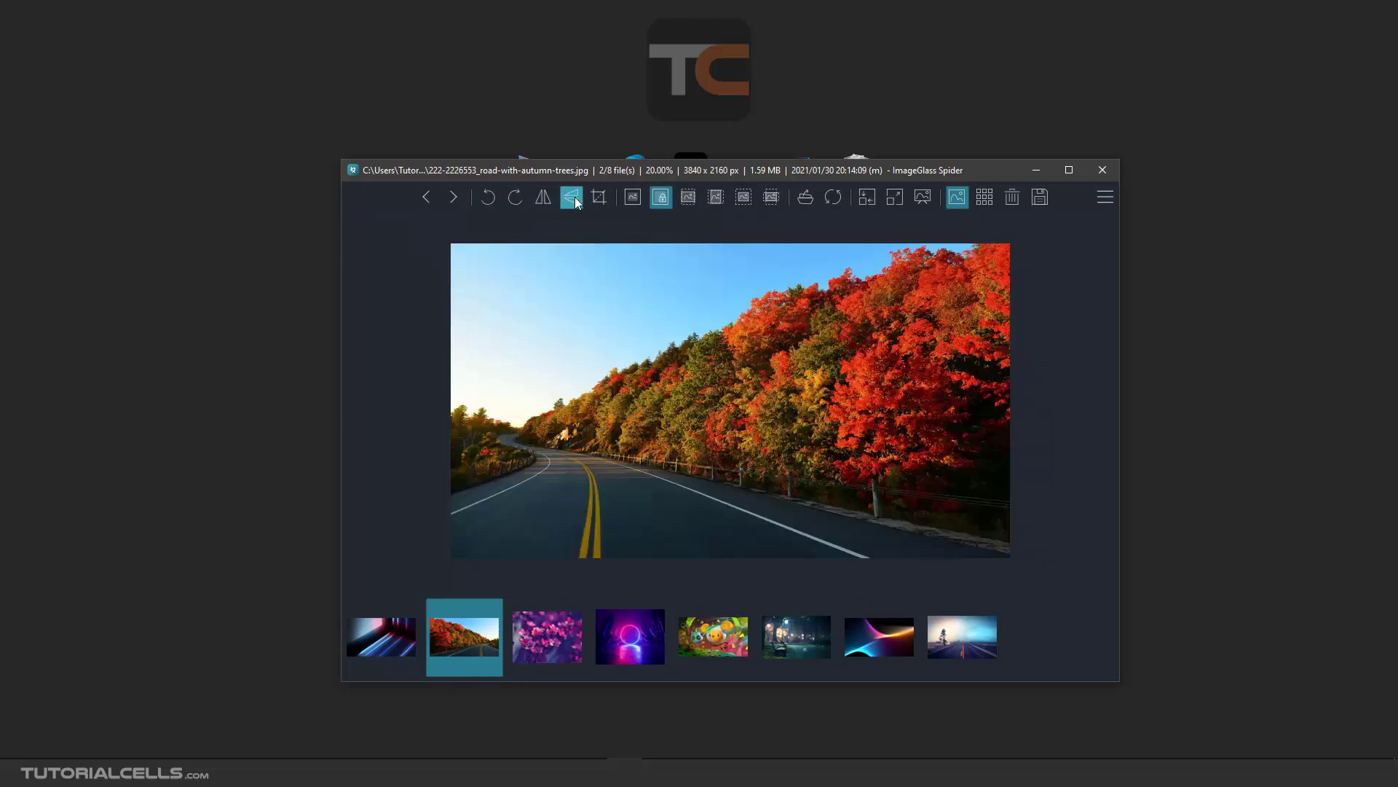
click(572, 197)
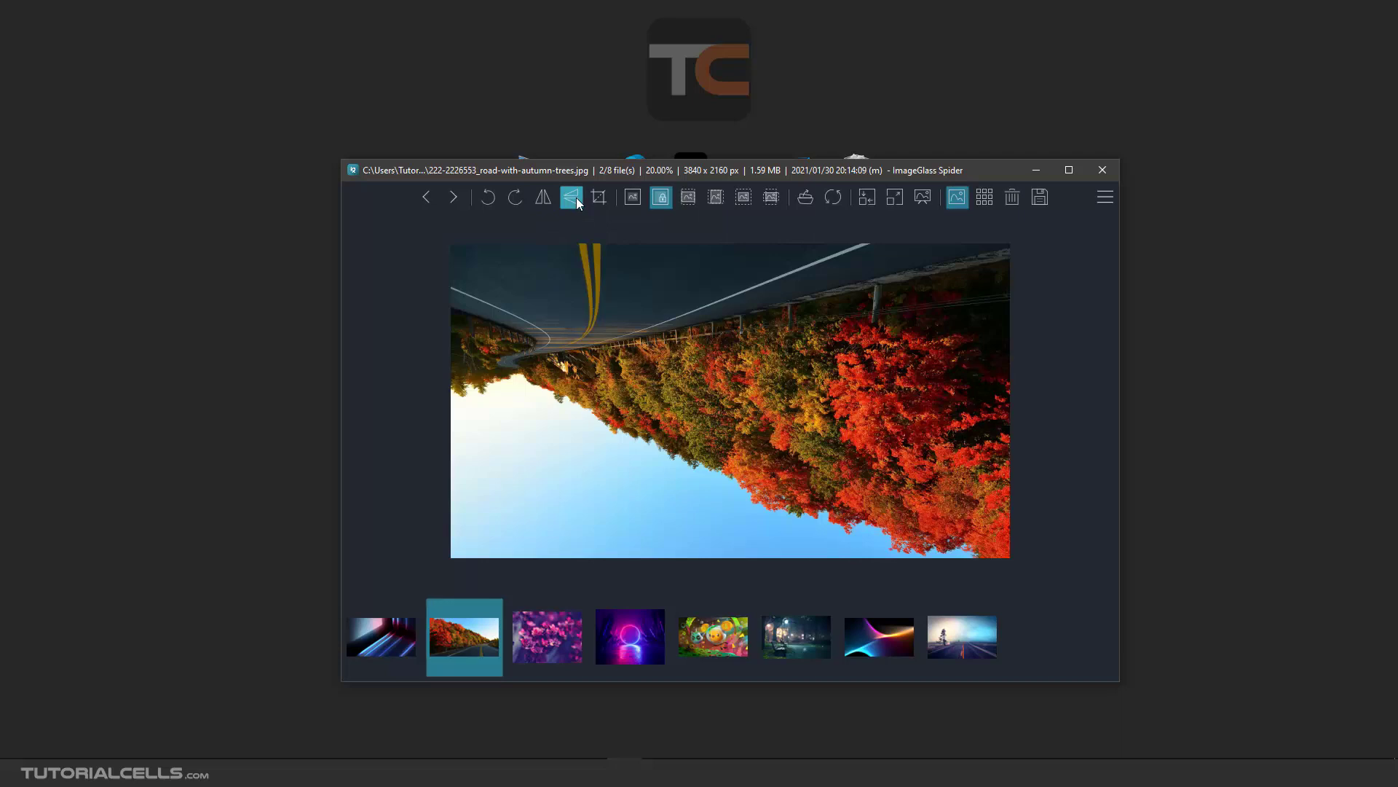
click(543, 197)
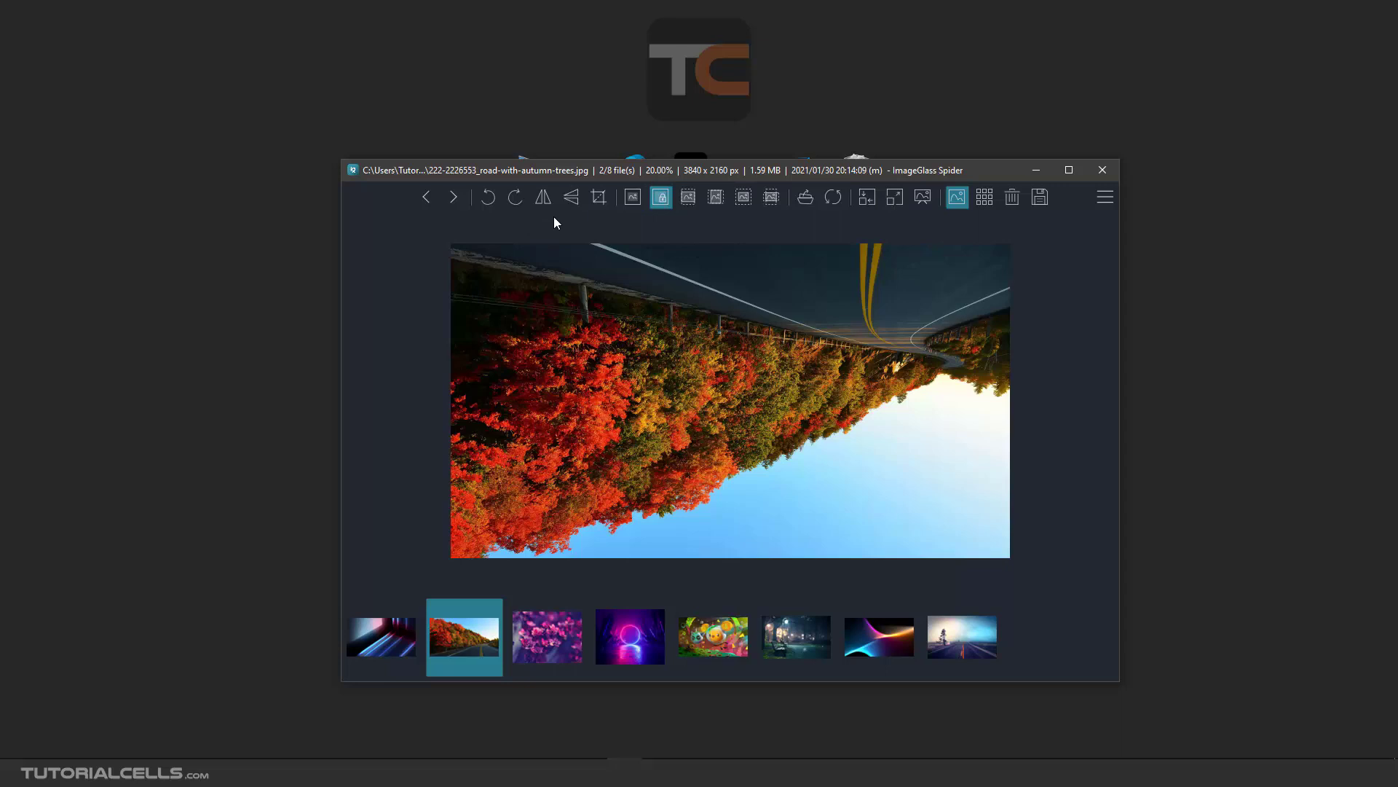
click(572, 199)
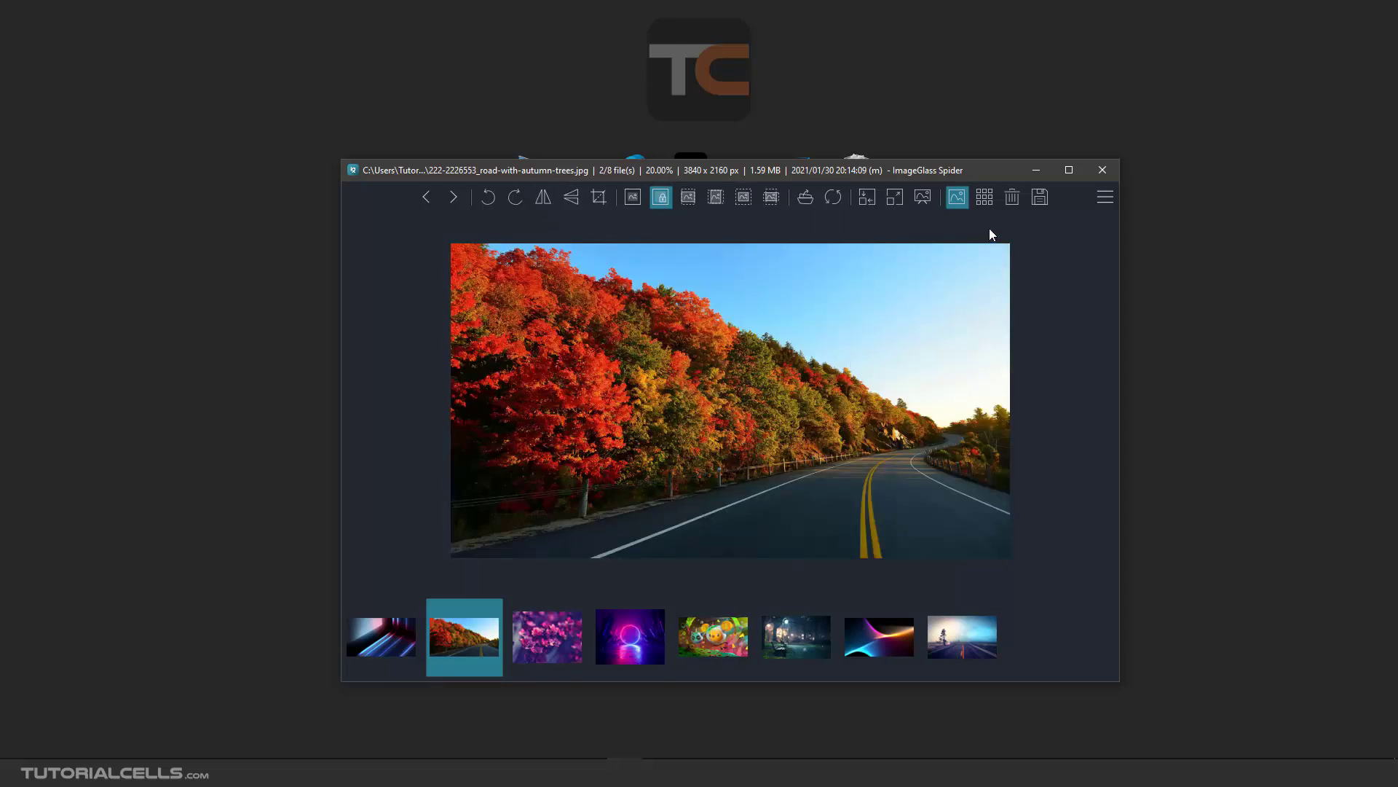
- Hide the thumbnail panel and show it again, and minimize the viewer
click(957, 198)
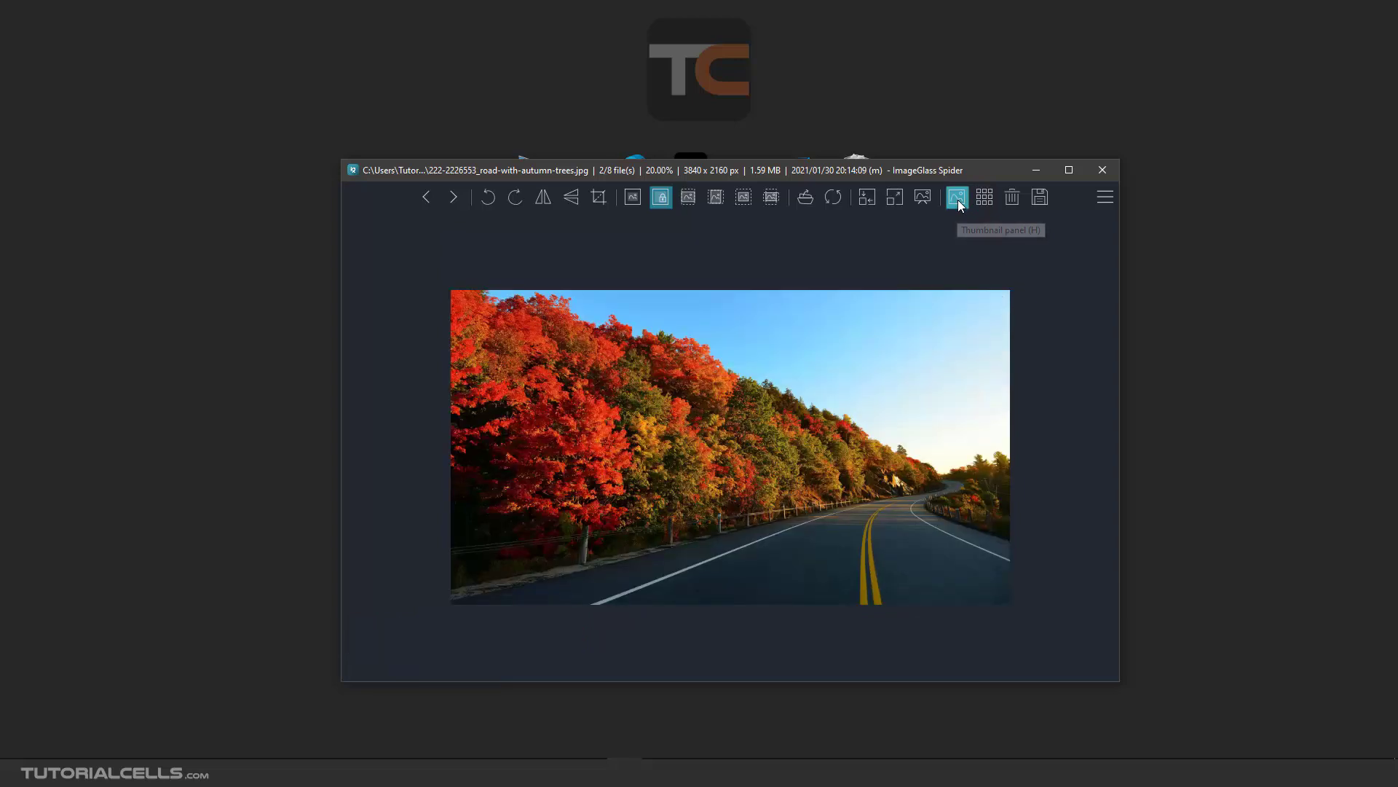
click(957, 198)
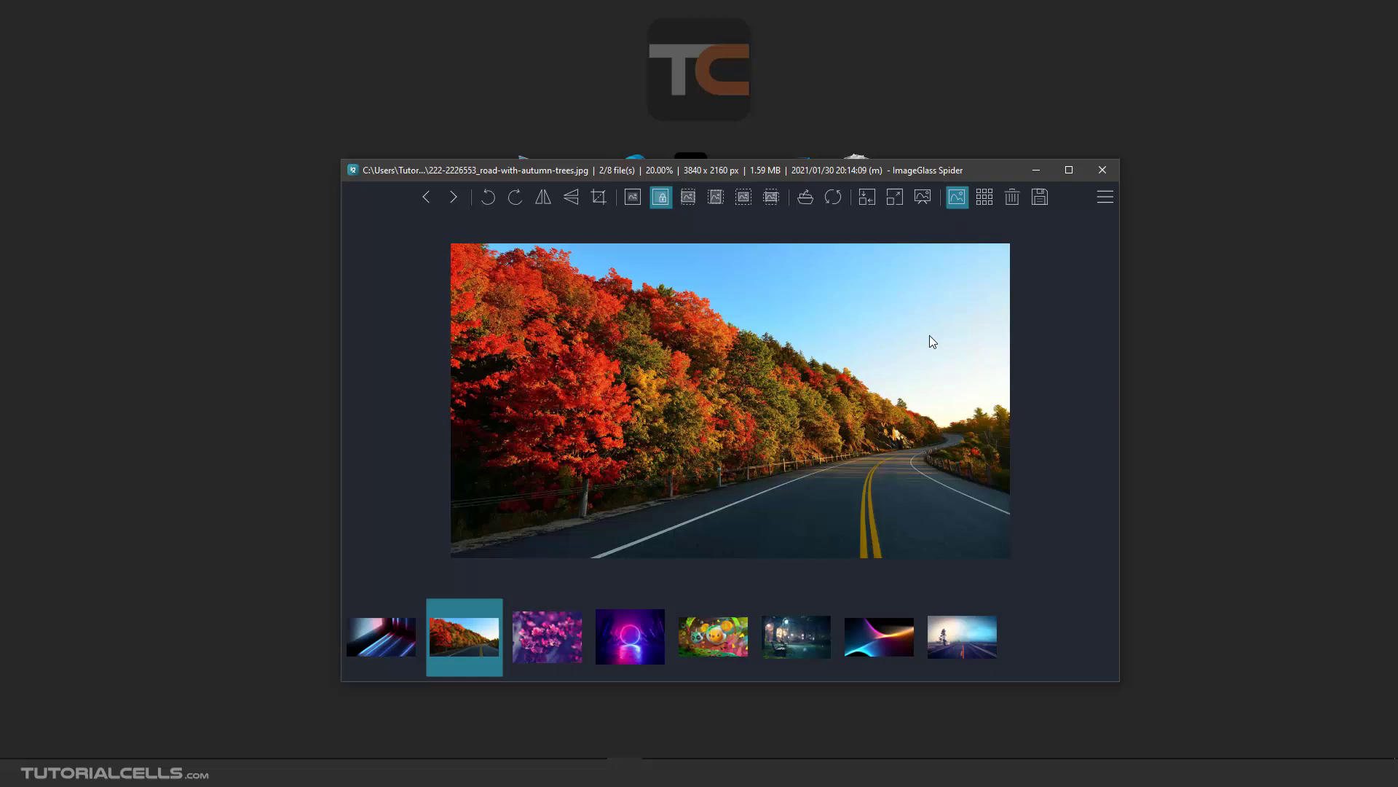
click(1031, 171)
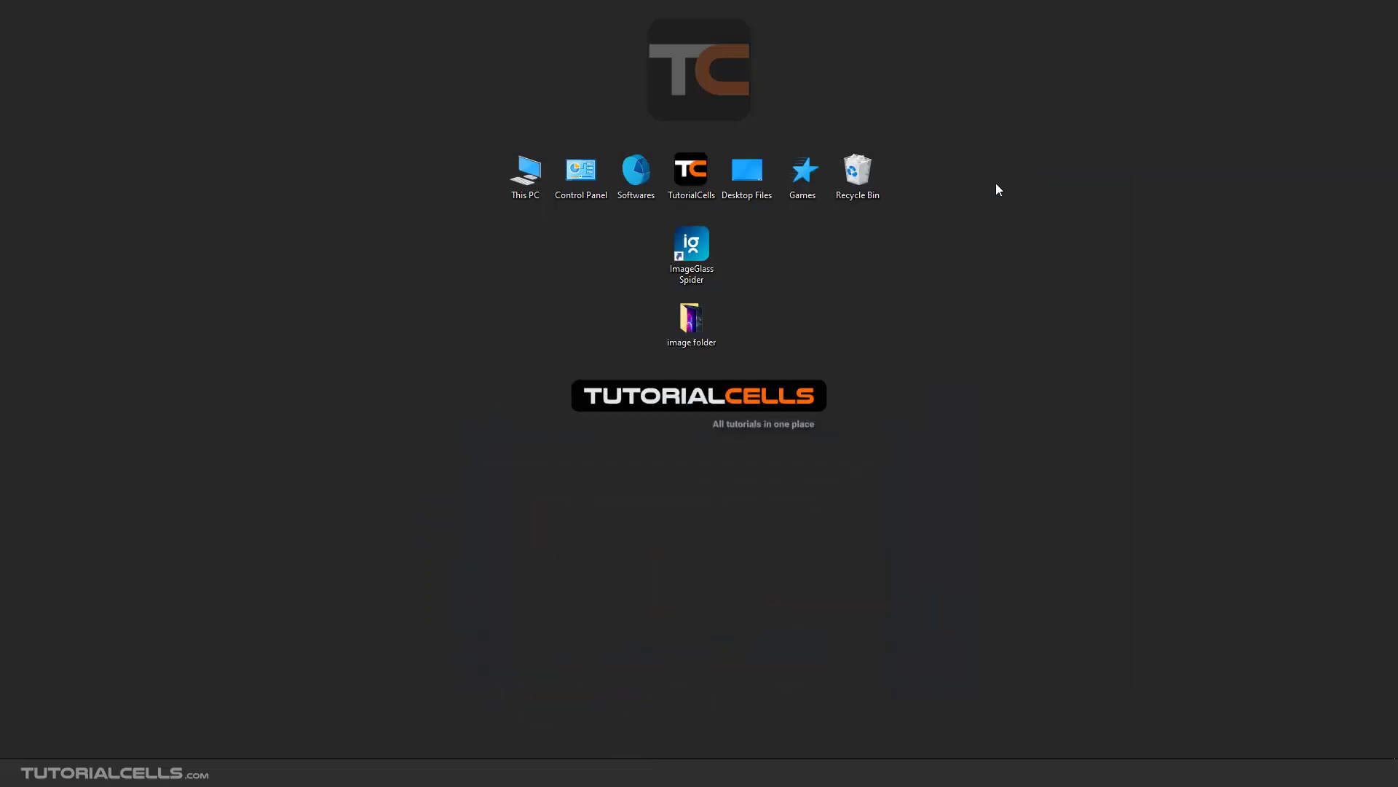
- Look at the GIF and PNG subfolders in the desktop's image folder, and minimize the folder window
double_click(692, 318)
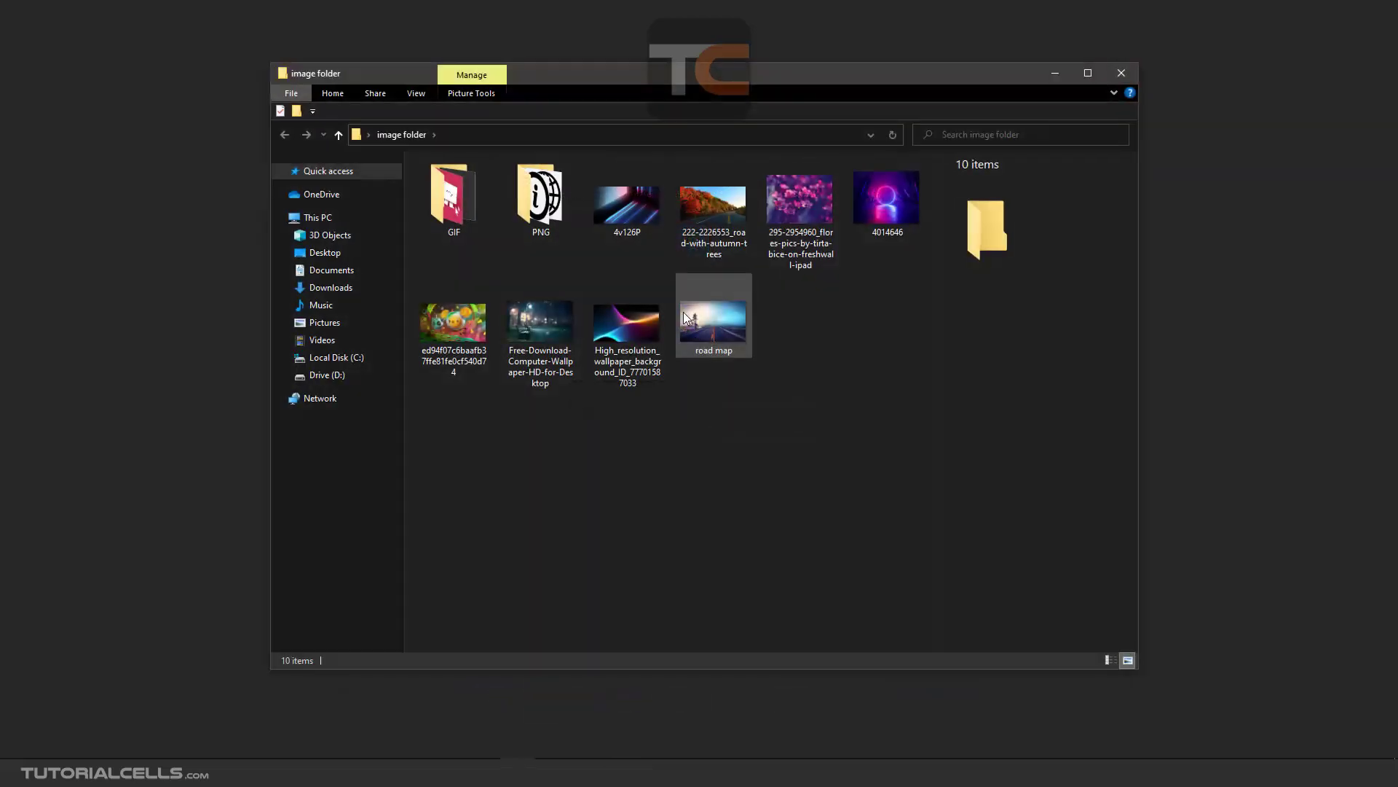
click(541, 198)
click(454, 198)
click(530, 216)
click(436, 222)
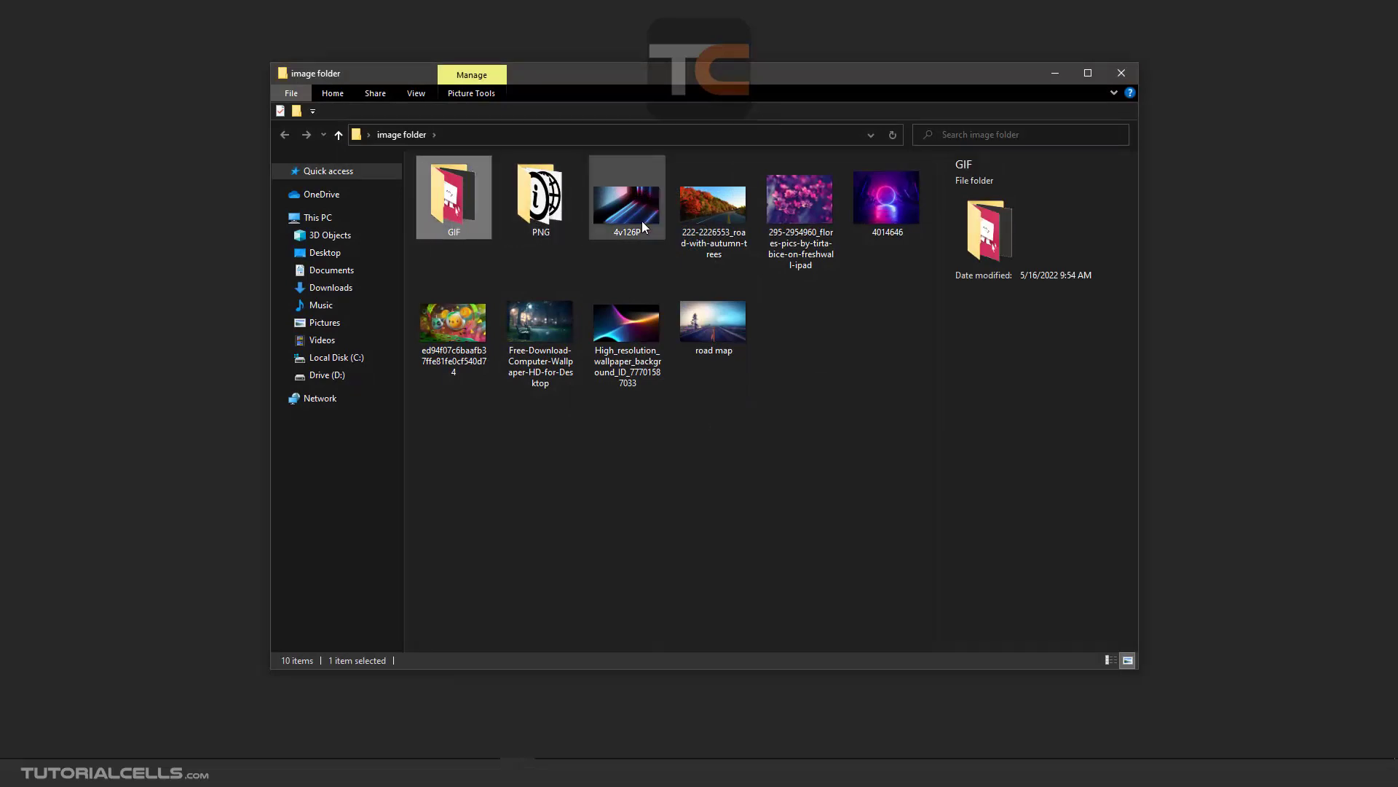
click(1055, 75)
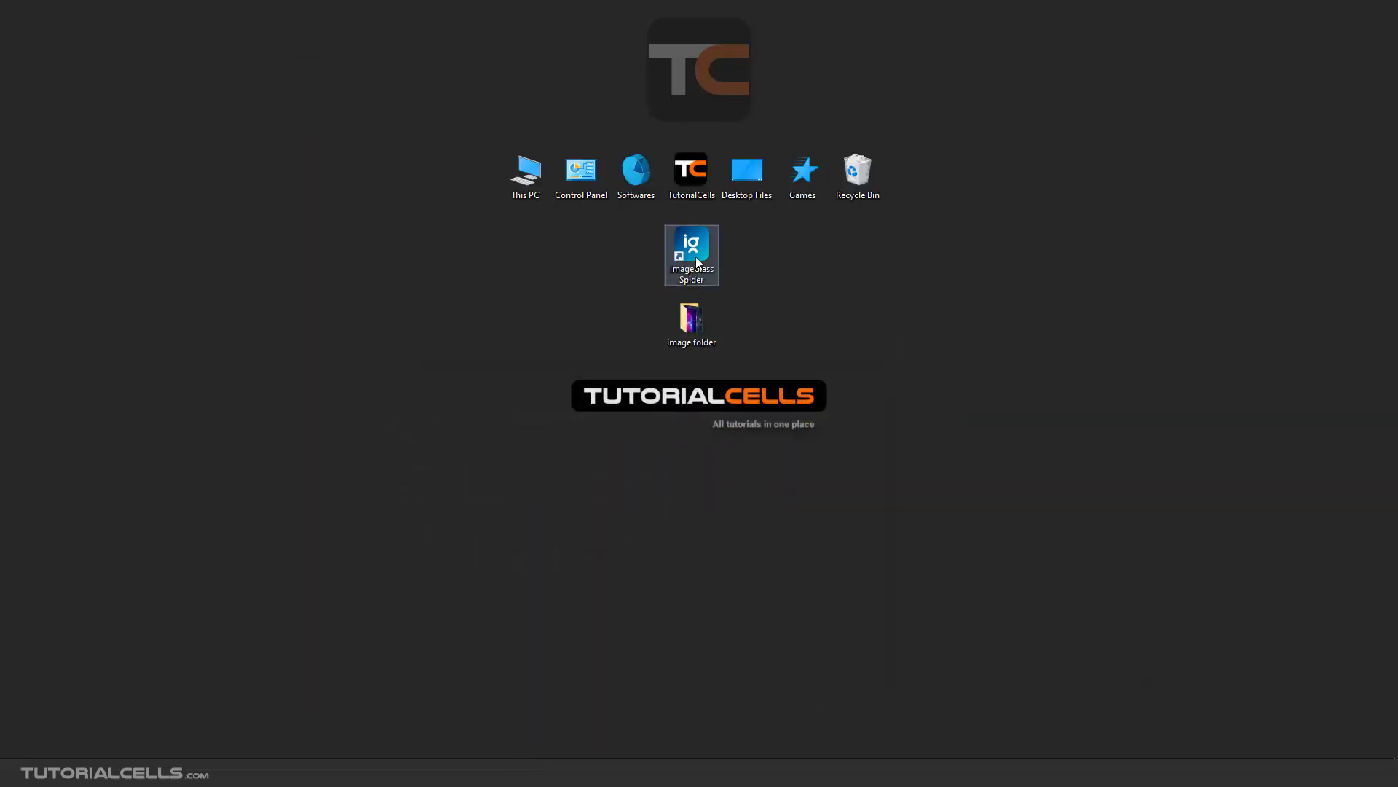
- Restore the viewer showing the autumn trees photo and enable finding images in child folders in the Image settings, applying and saving the change
mouse_move(641, 771)
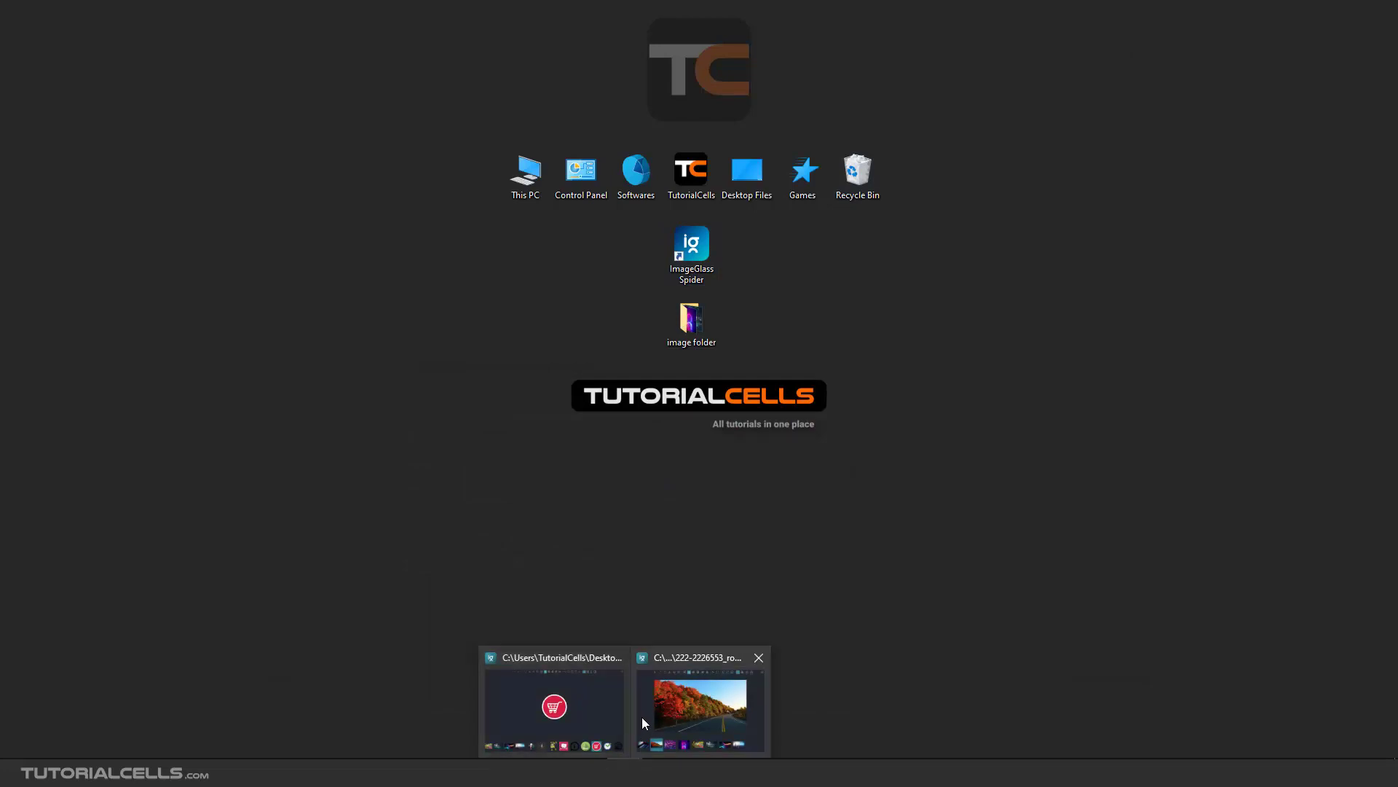
click(625, 664)
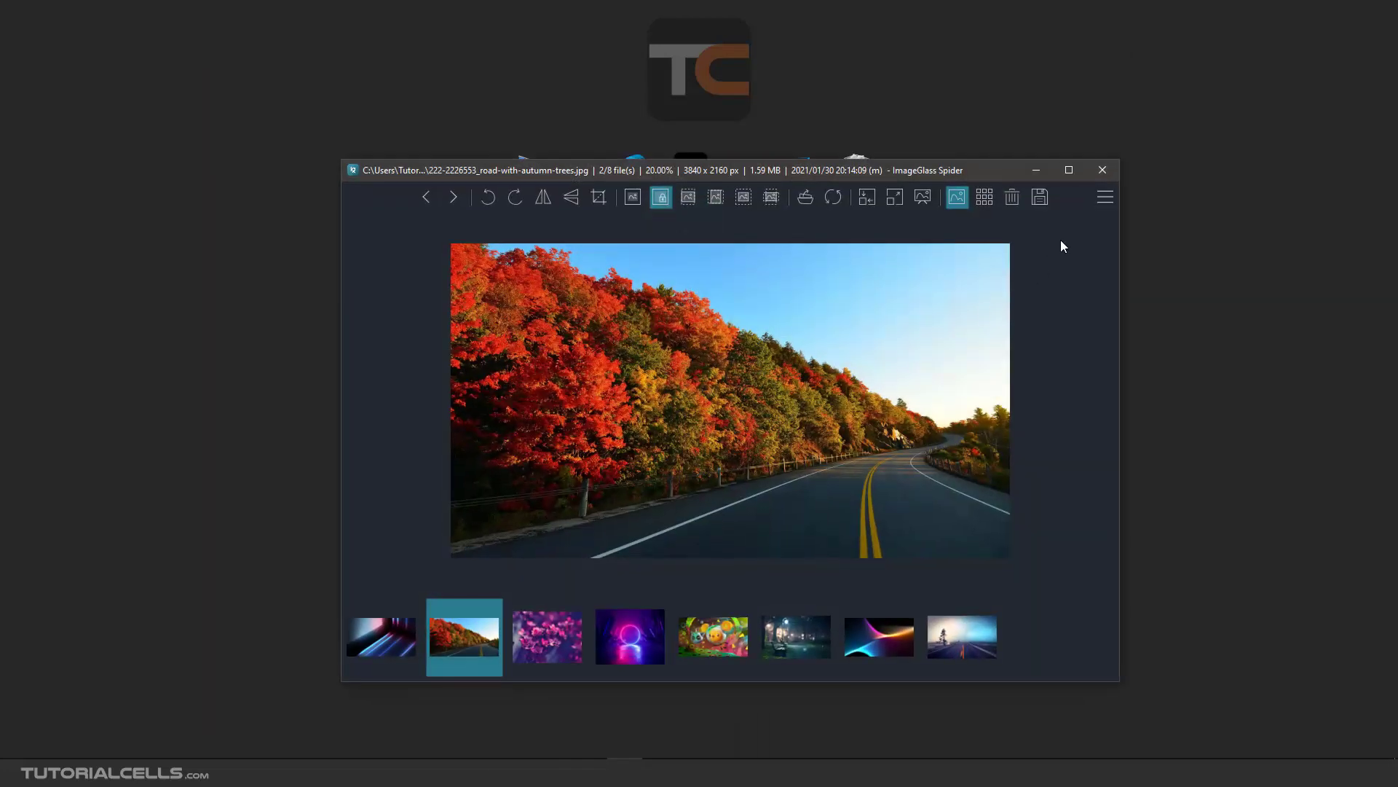
click(1102, 205)
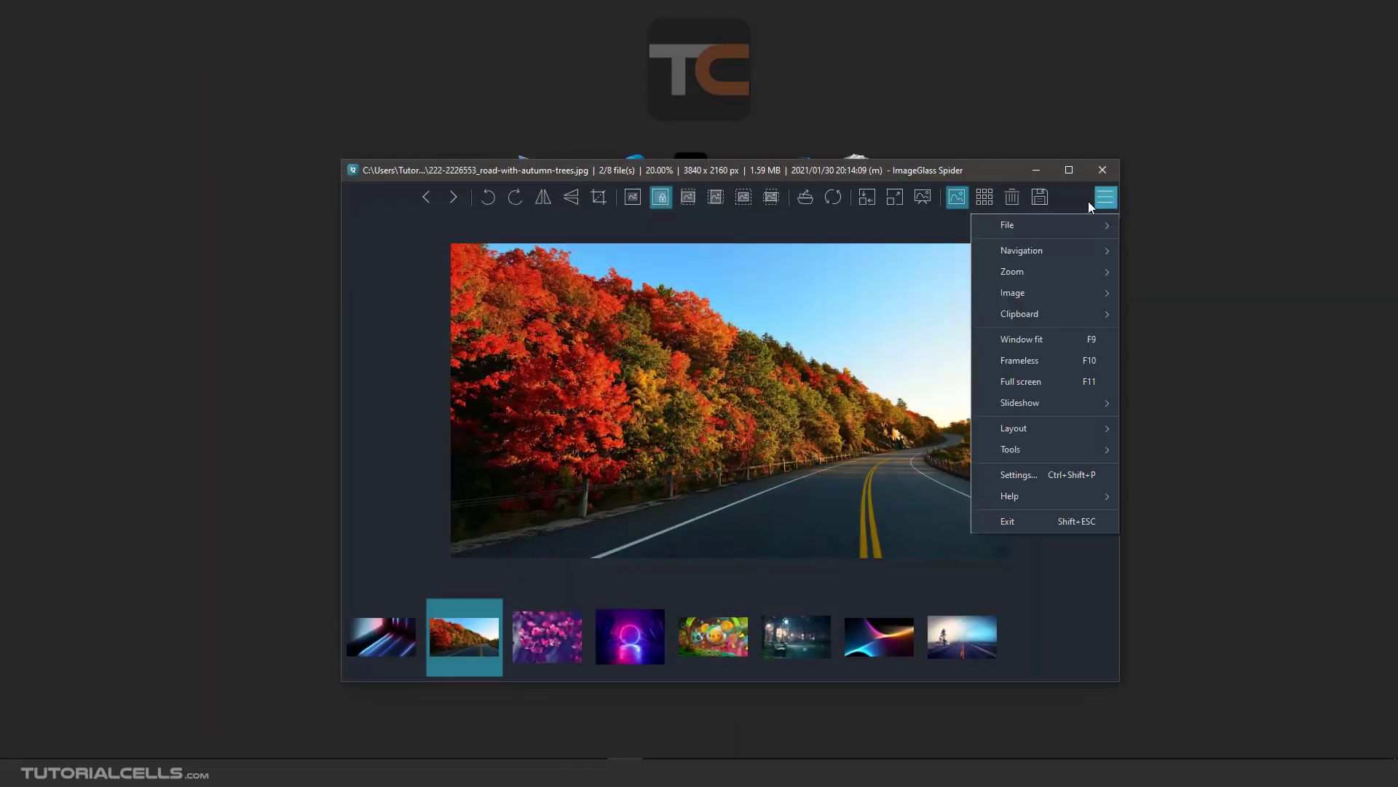
click(1055, 474)
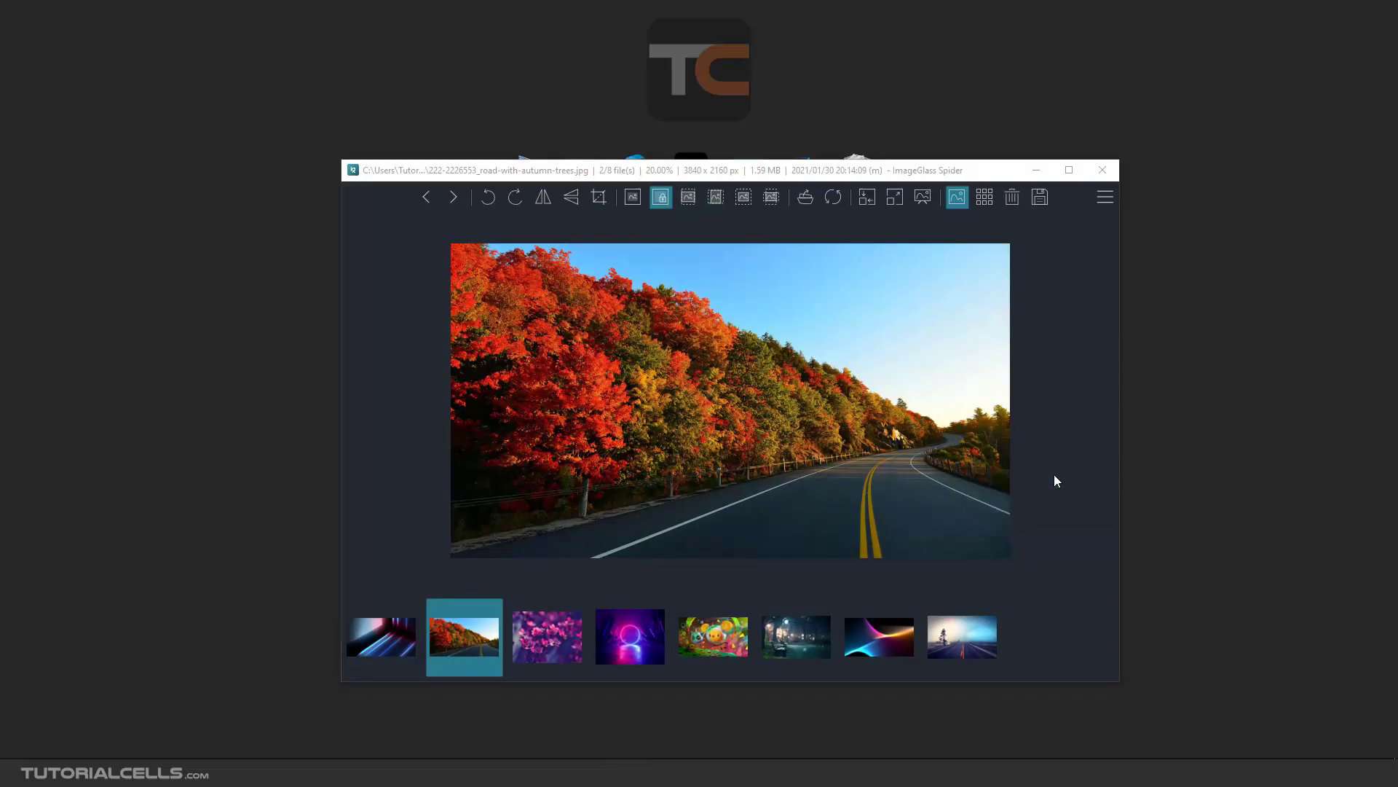
click(365, 176)
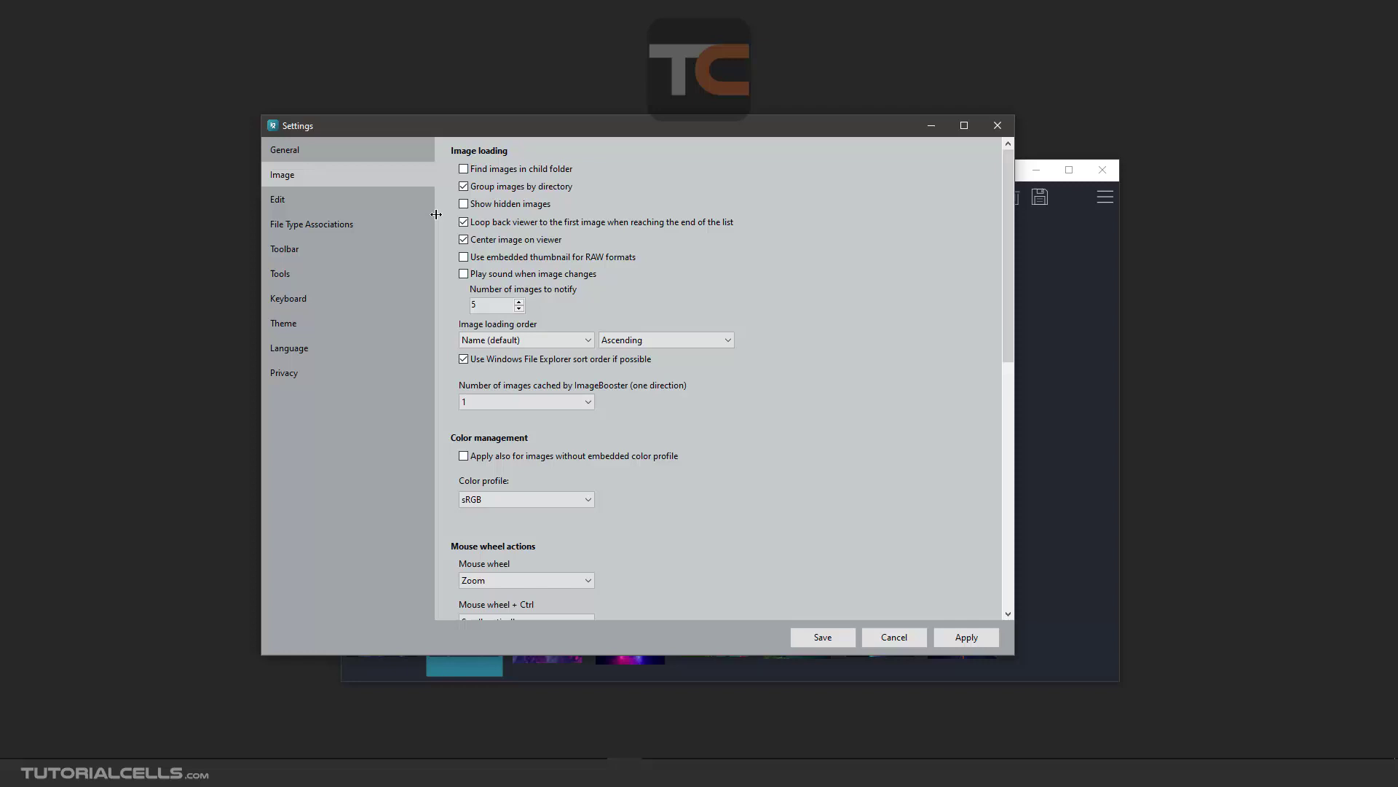
click(465, 171)
click(967, 639)
click(822, 637)
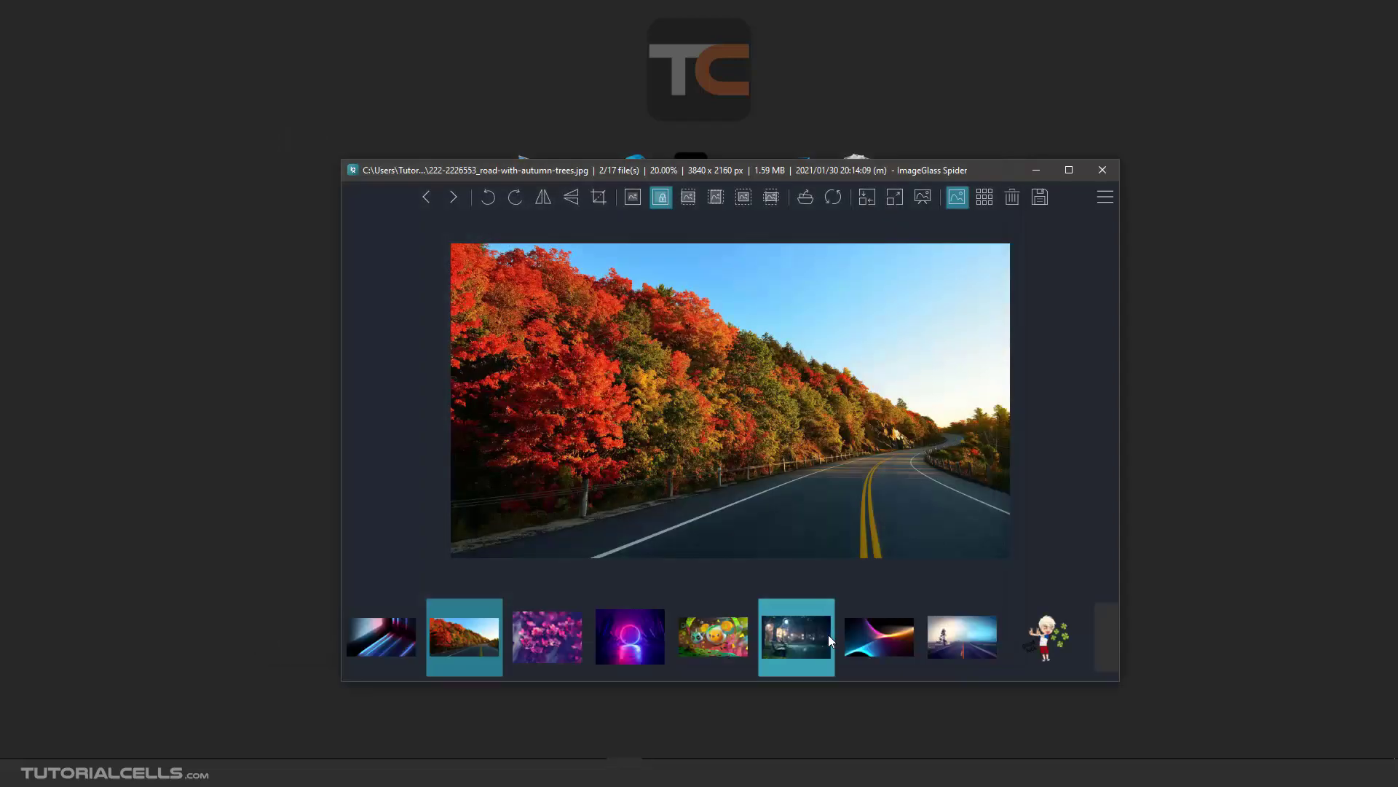
- Look through the thumbnail strip for the PNG and GIF images from the subfolders
scroll(771, 647, down, 4)
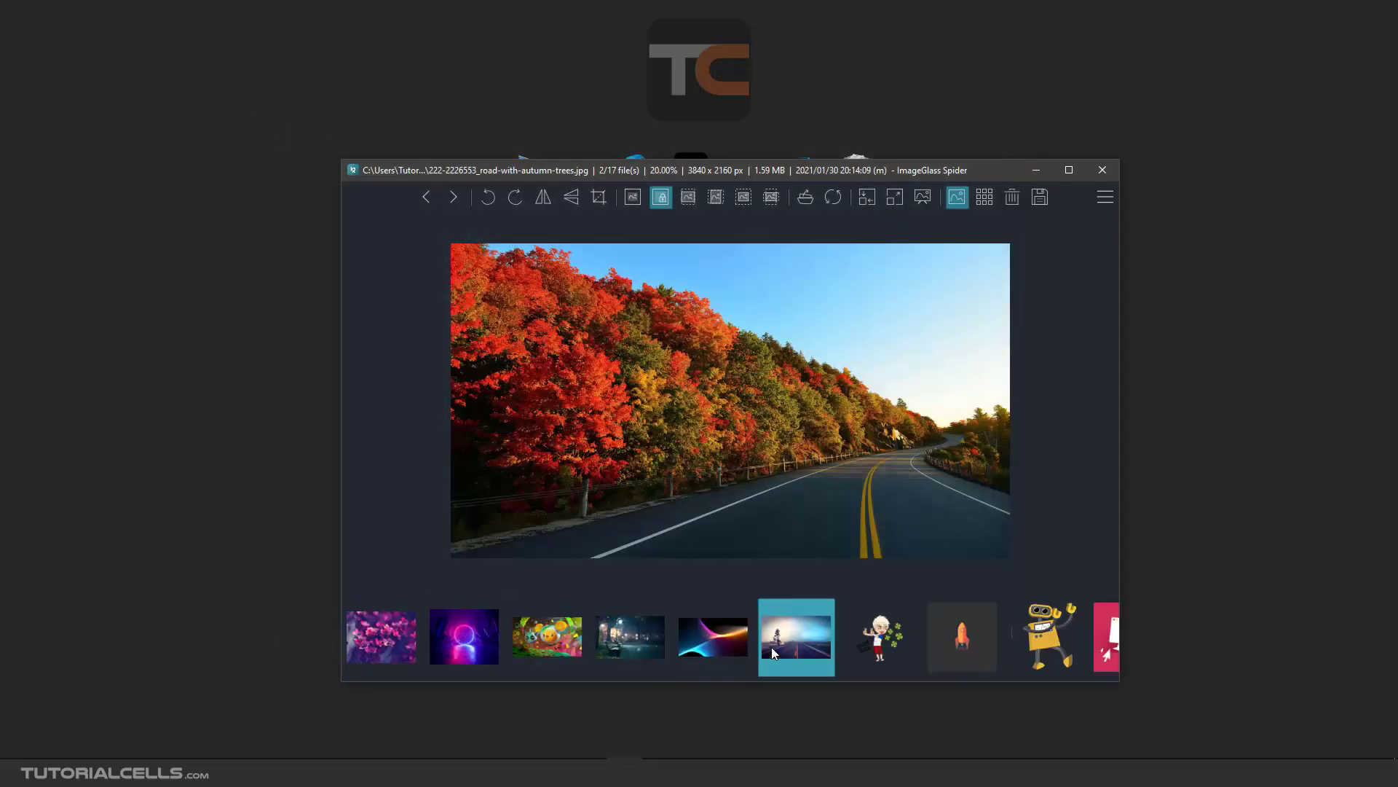
scroll(771, 647, up, 4)
scroll(772, 647, down, 7)
scroll(766, 646, up, 7)
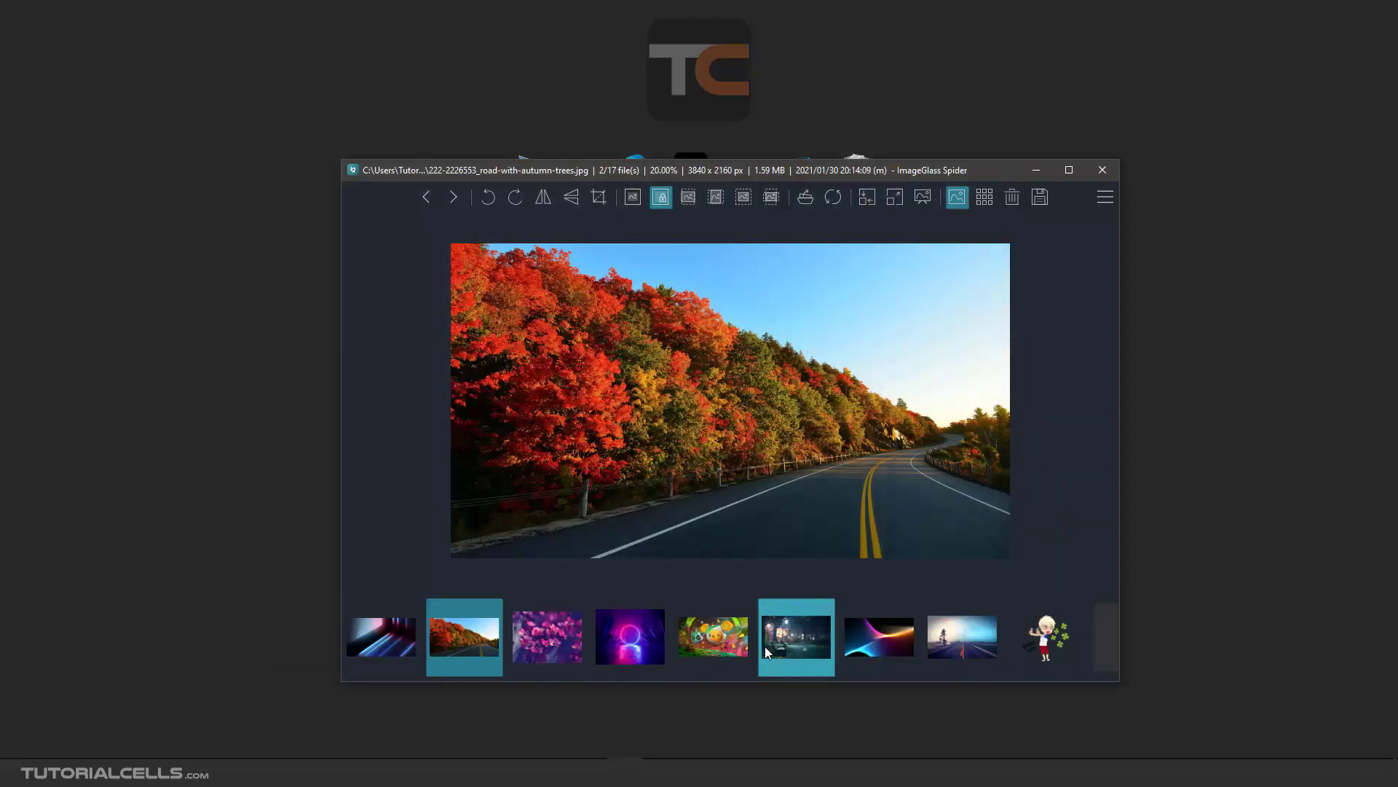
scroll(633, 632, down, 7)
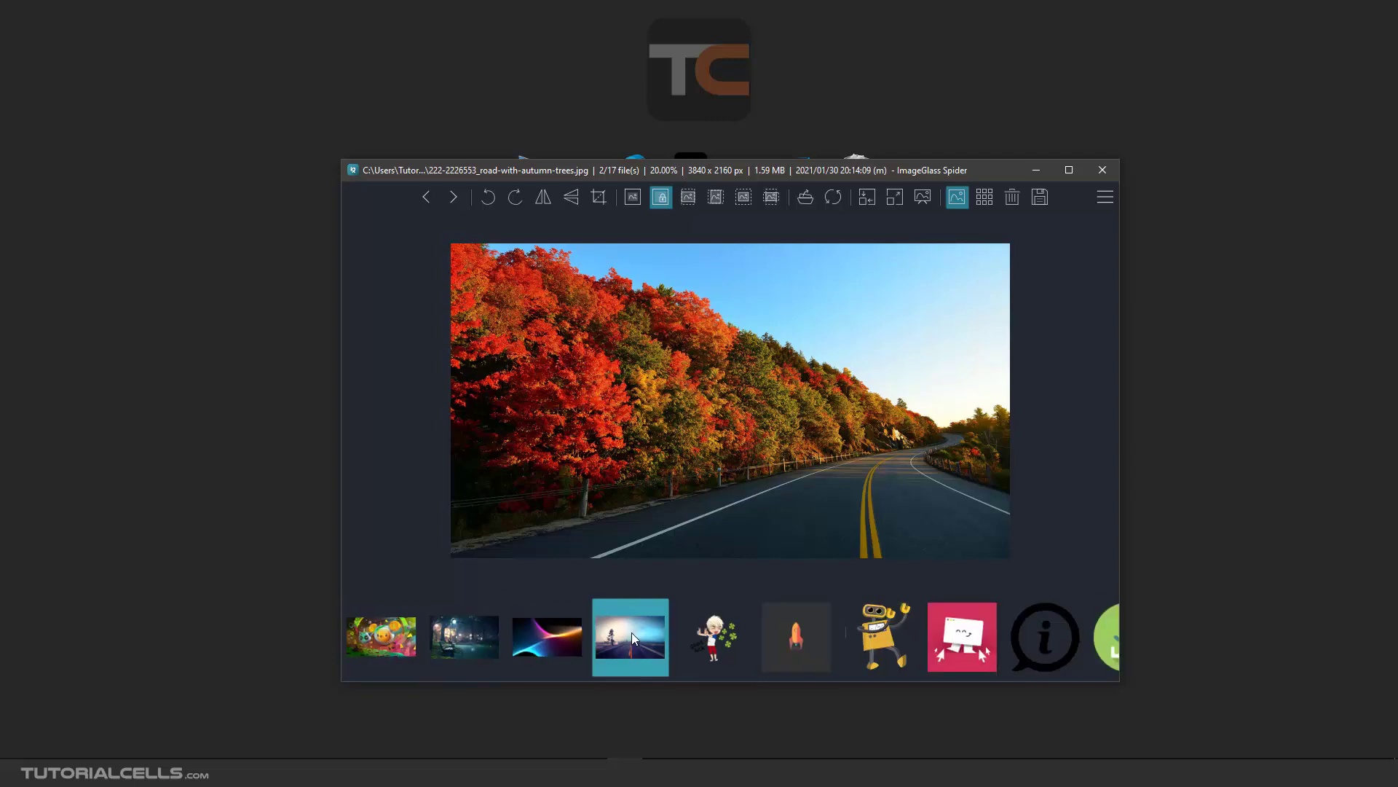
scroll(631, 634, up, 7)
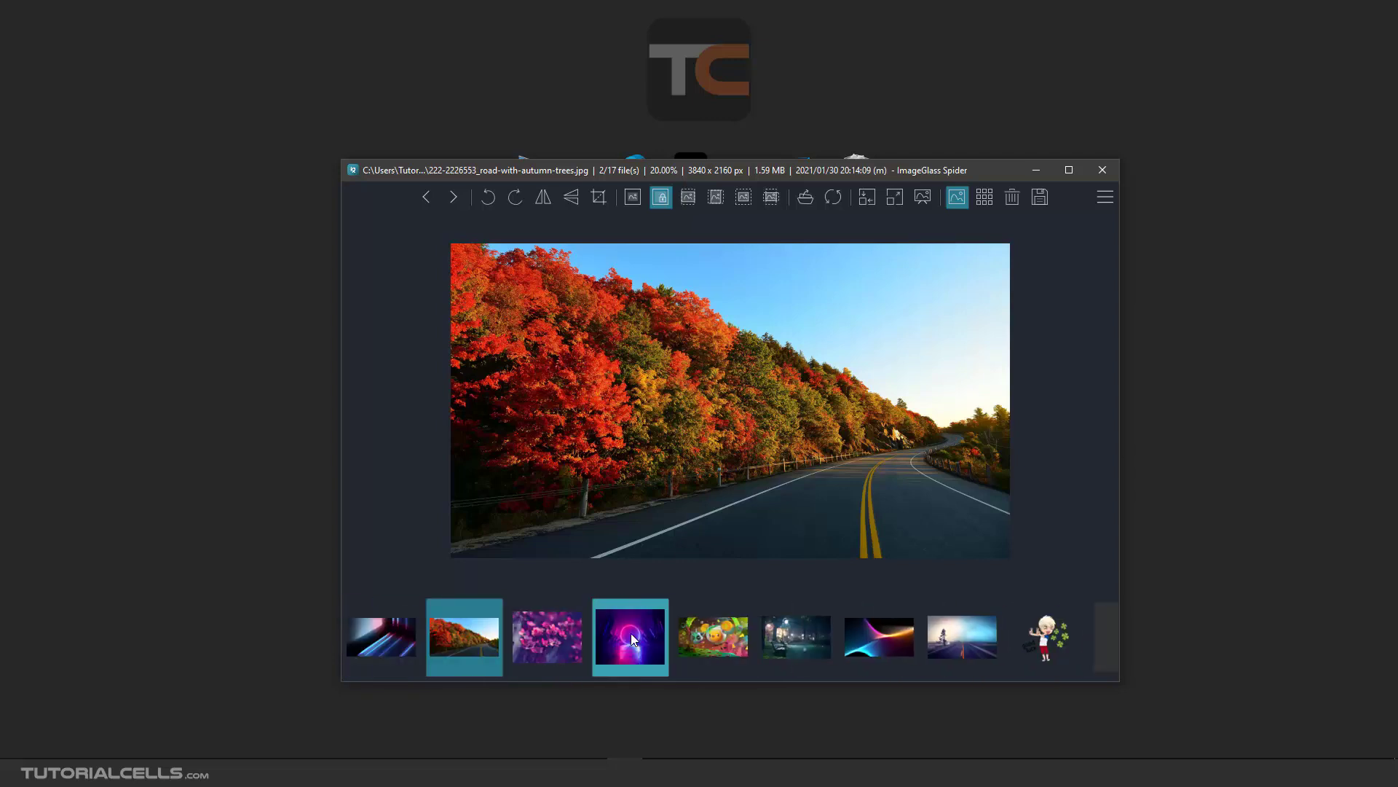
scroll(631, 640, down, 7)
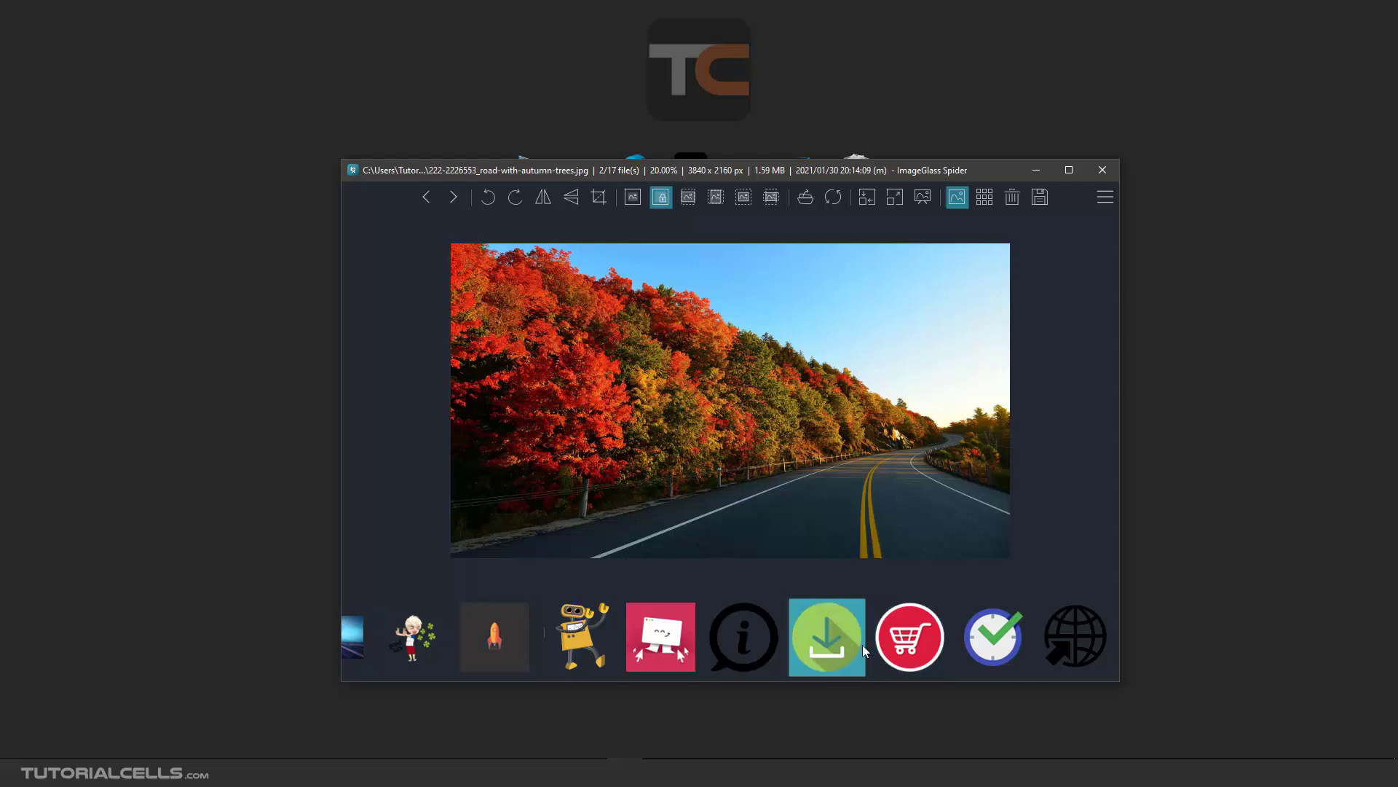
- Display timer.png, the DanceBot-3-Med.gif robot animation and the "good luck" GIF one after another
click(993, 634)
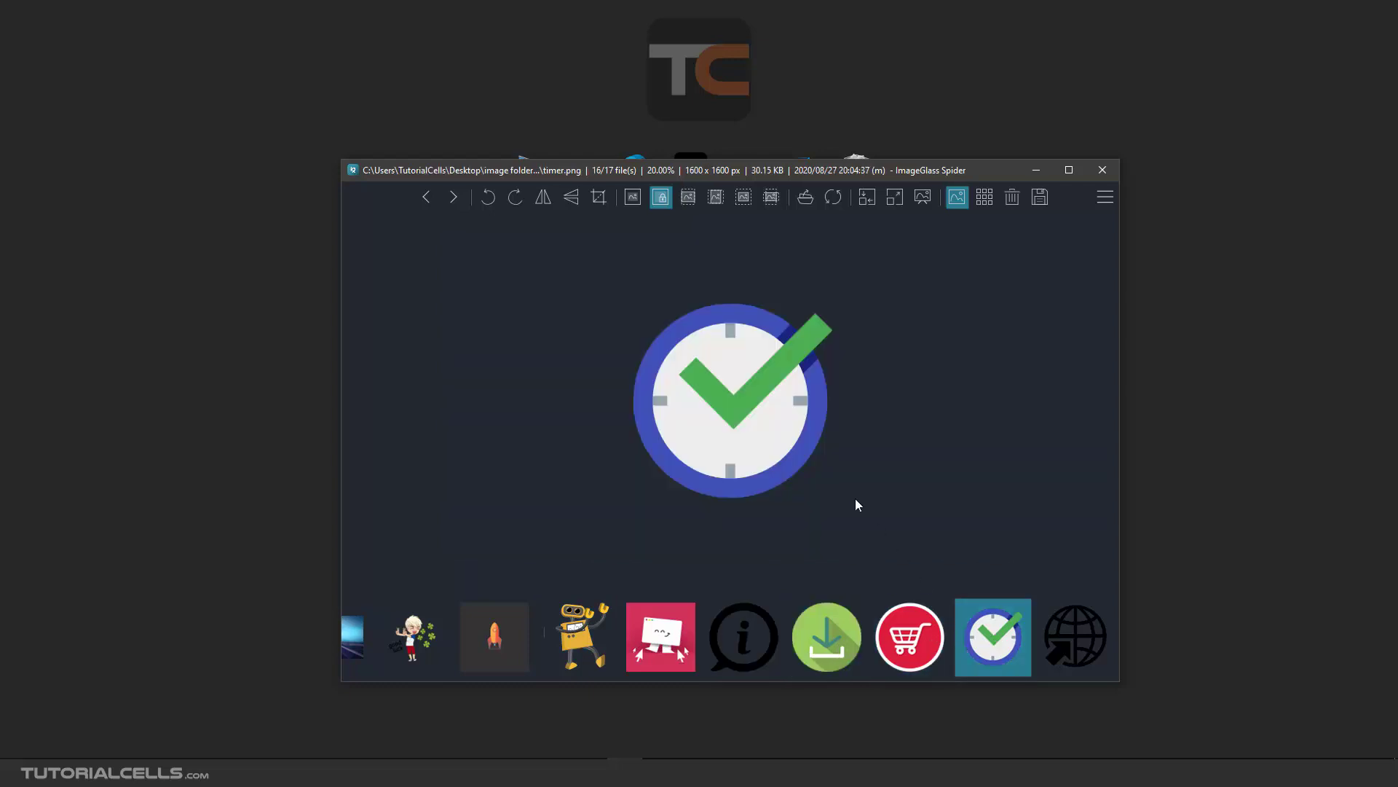
click(580, 635)
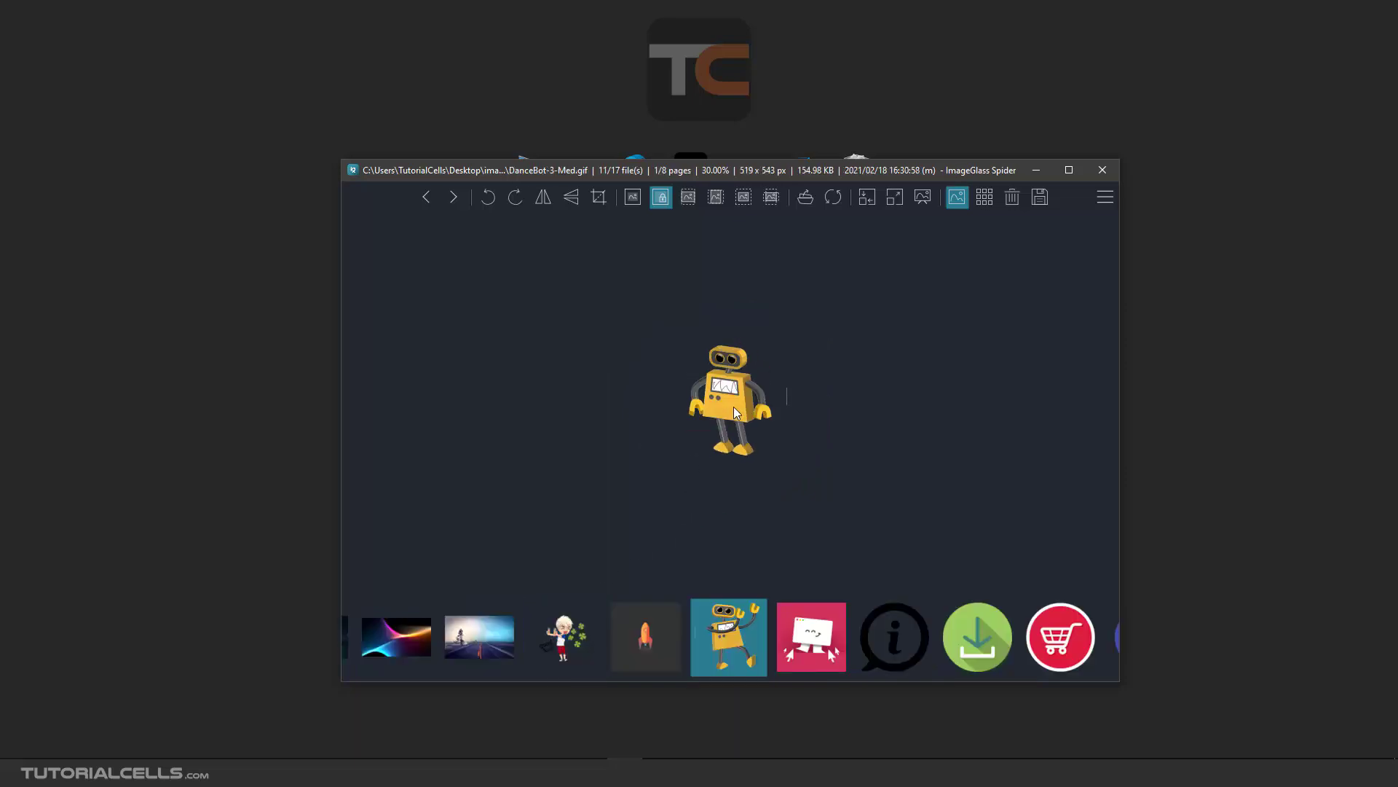
click(567, 616)
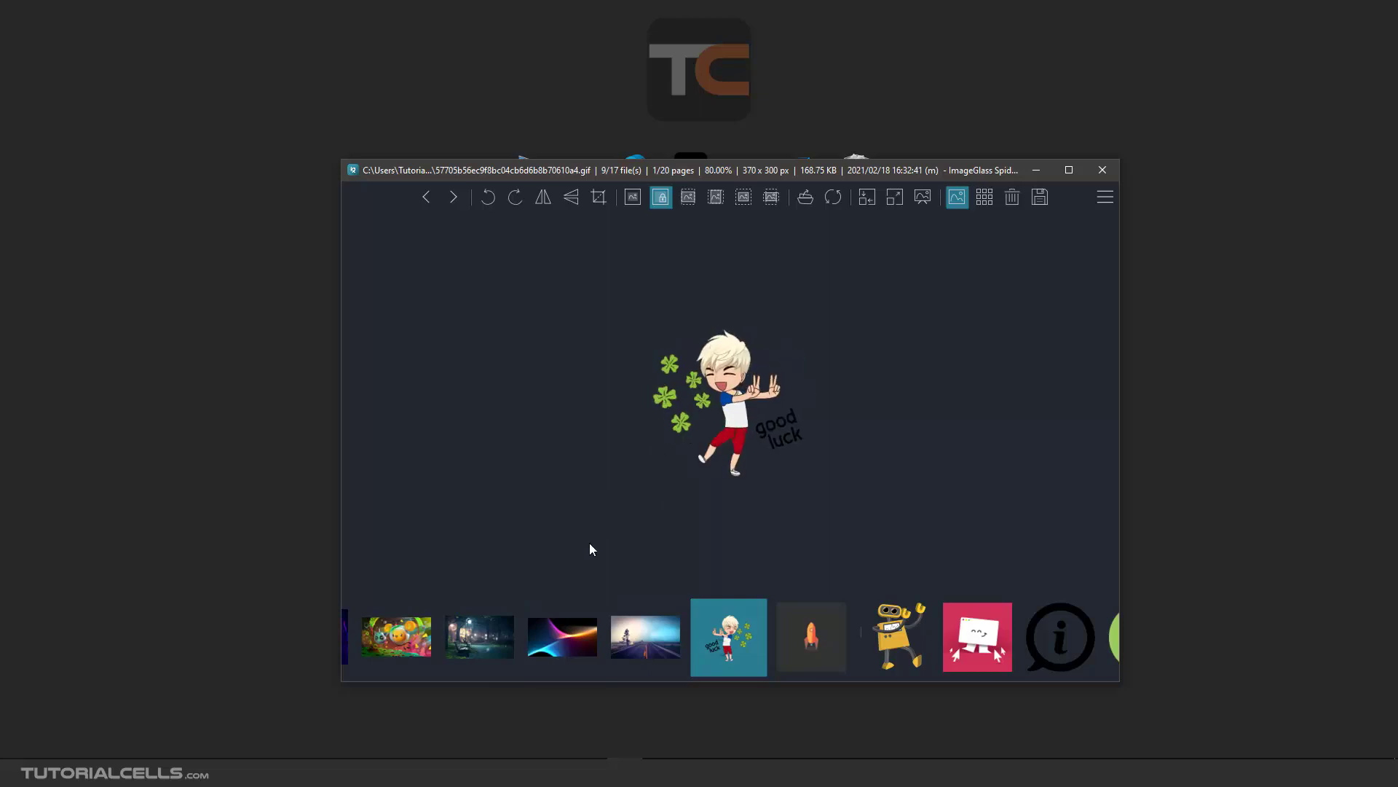
- Display the night park bench photo, zoom it out to 60% and nudge the viewer window slightly
click(509, 641)
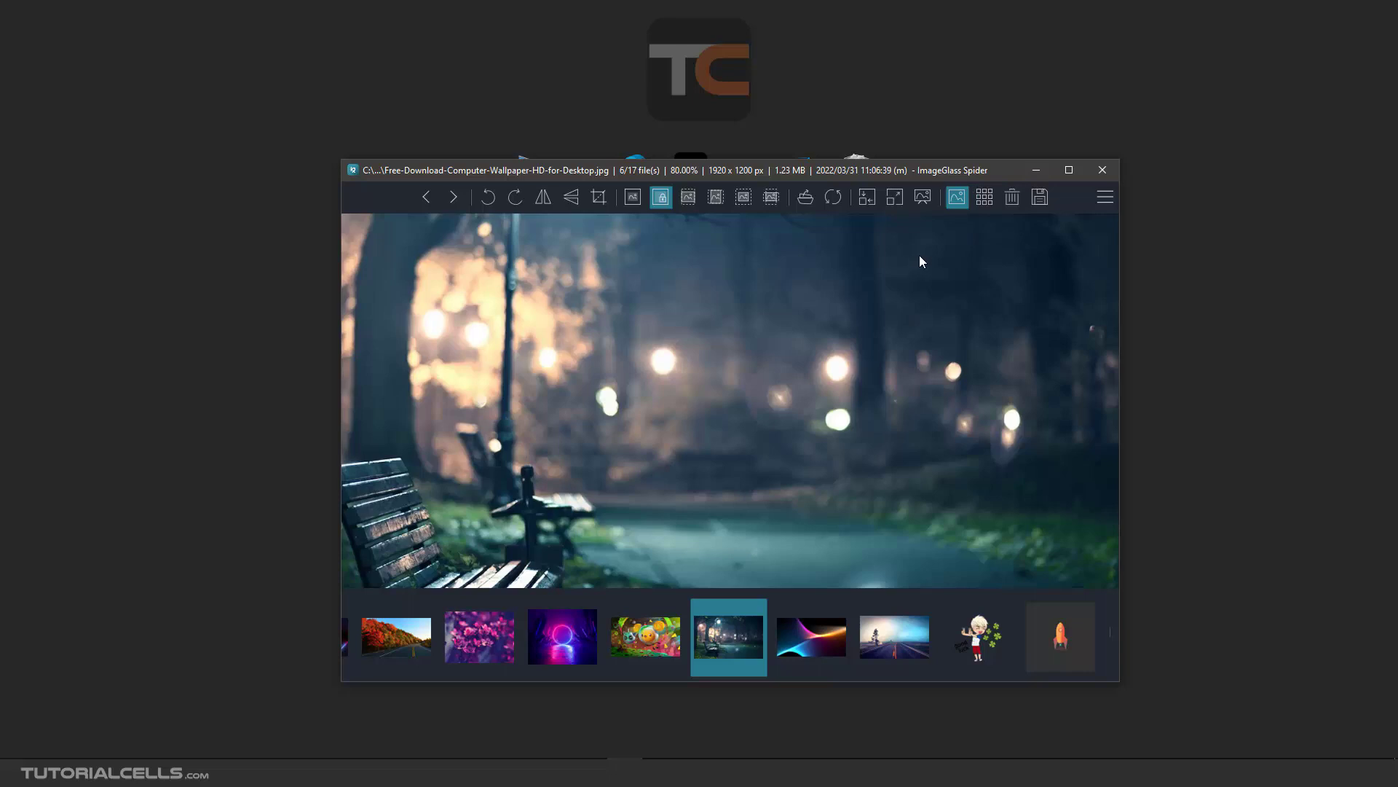
scroll(852, 338, down, 2)
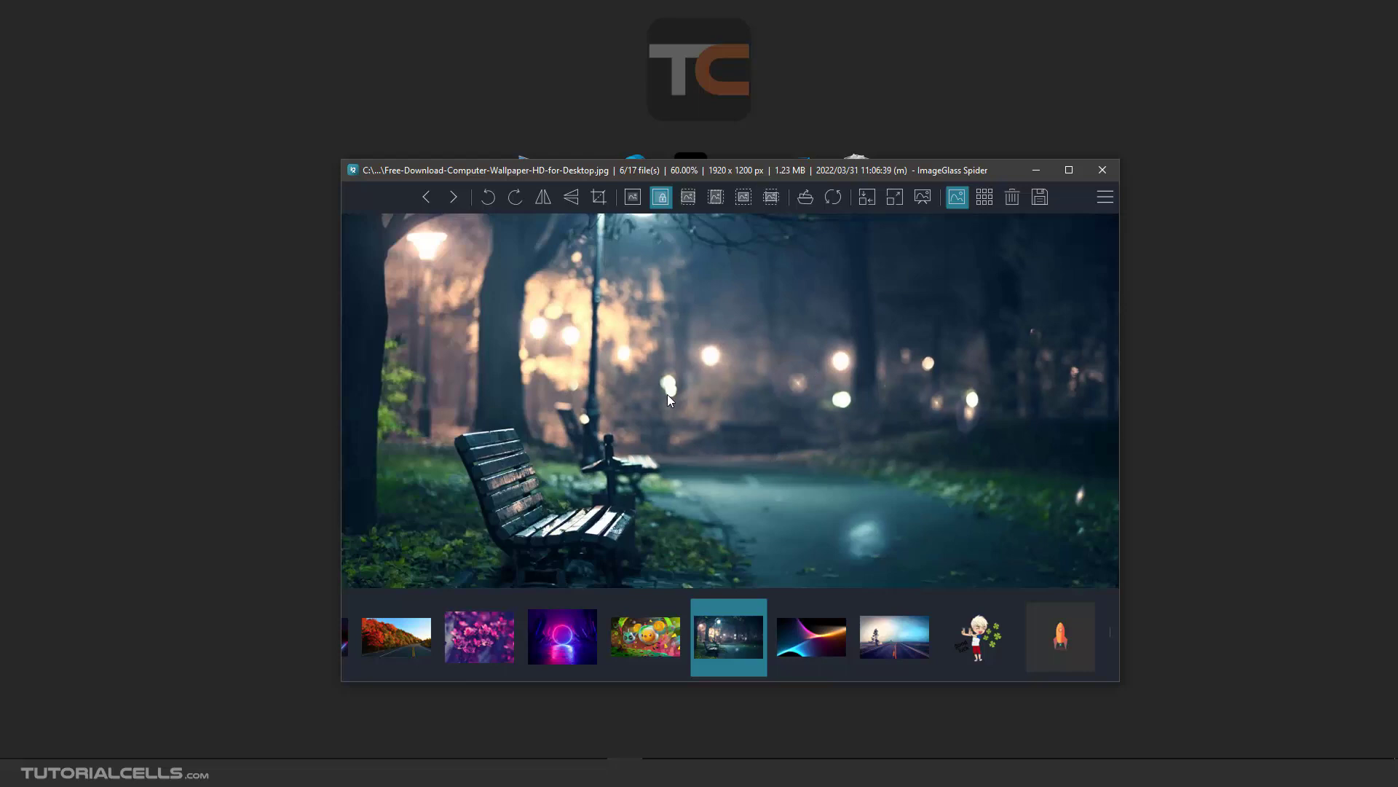
drag(505, 169, 513, 168)
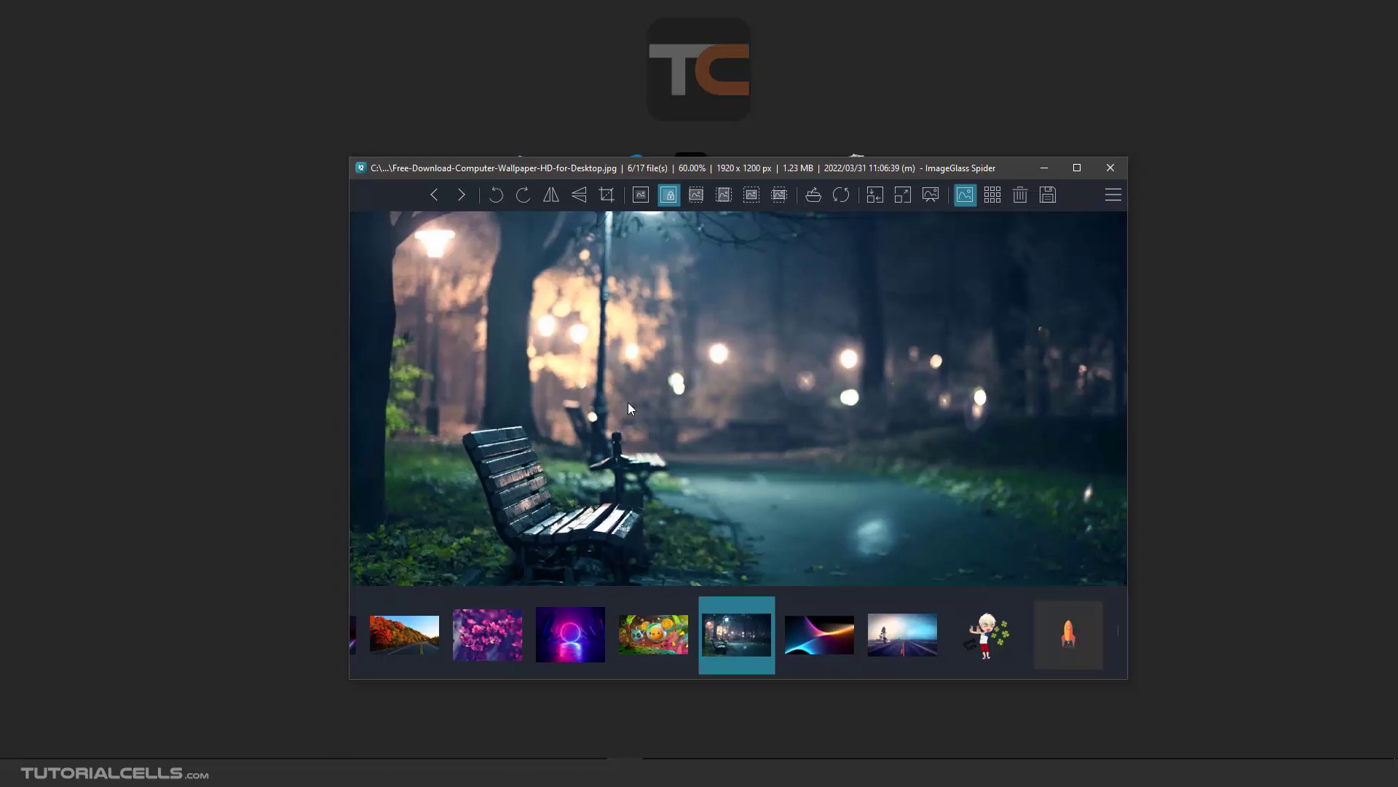
- Display the pink flowers photo, zoom it to 80% and pan across it
scroll(617, 656, up, 1)
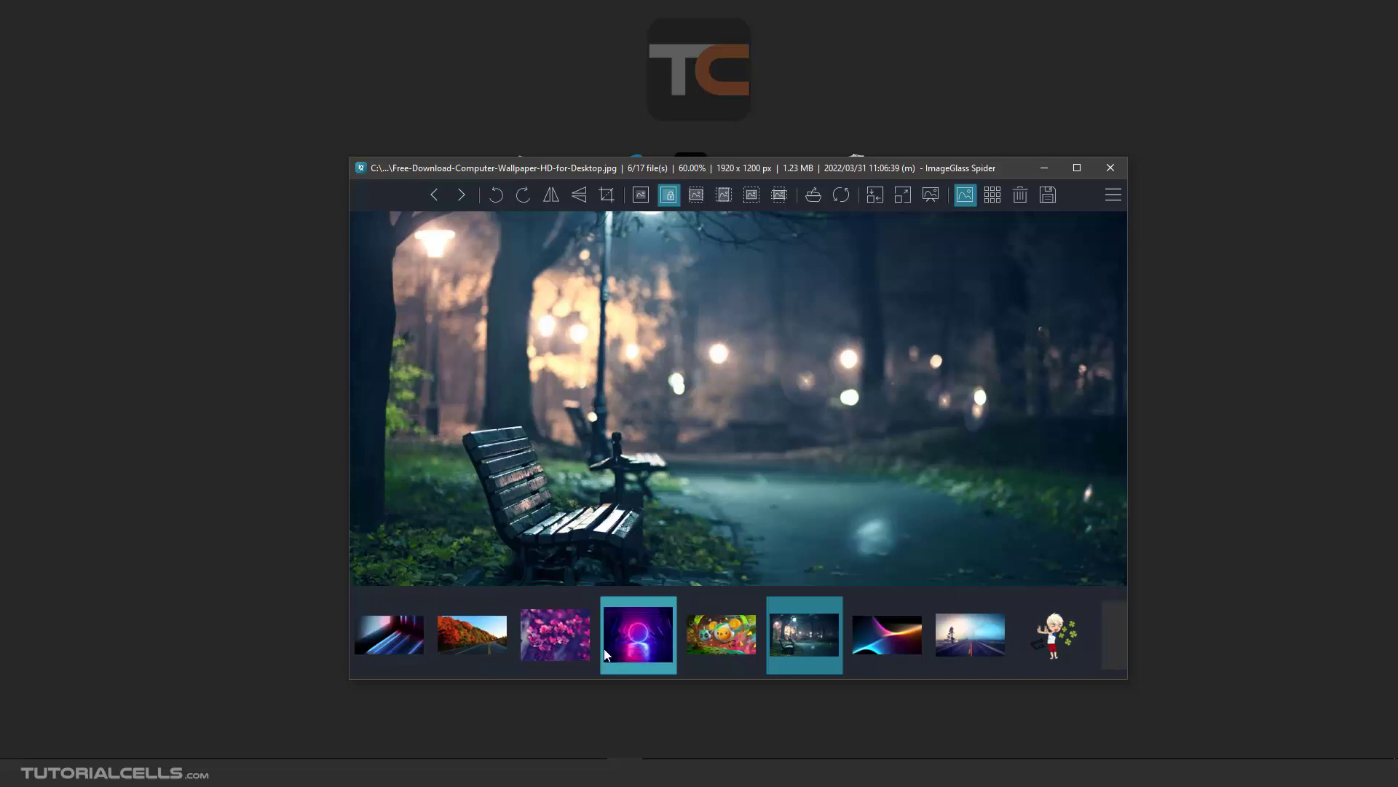
click(542, 637)
scroll(672, 478, up, 2)
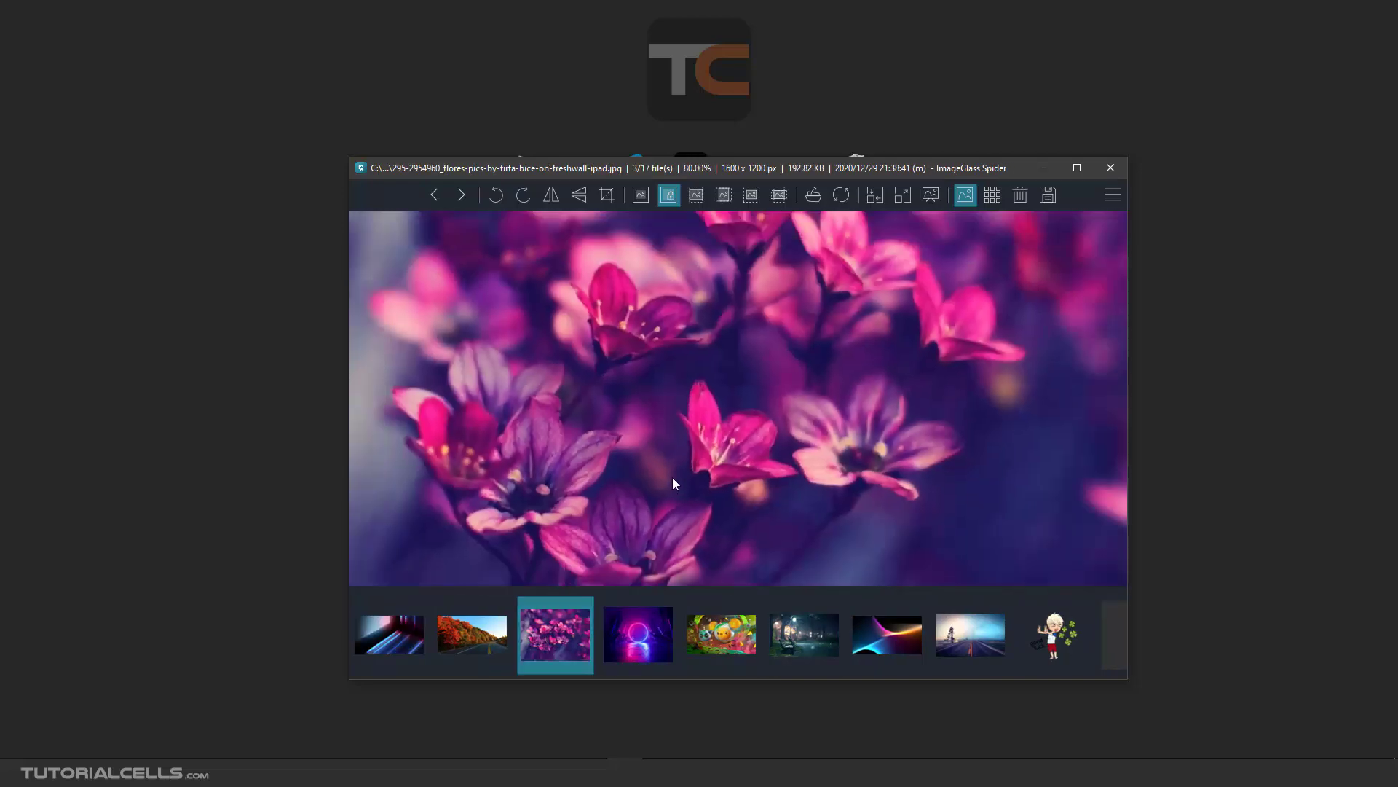
drag(672, 478, 775, 412)
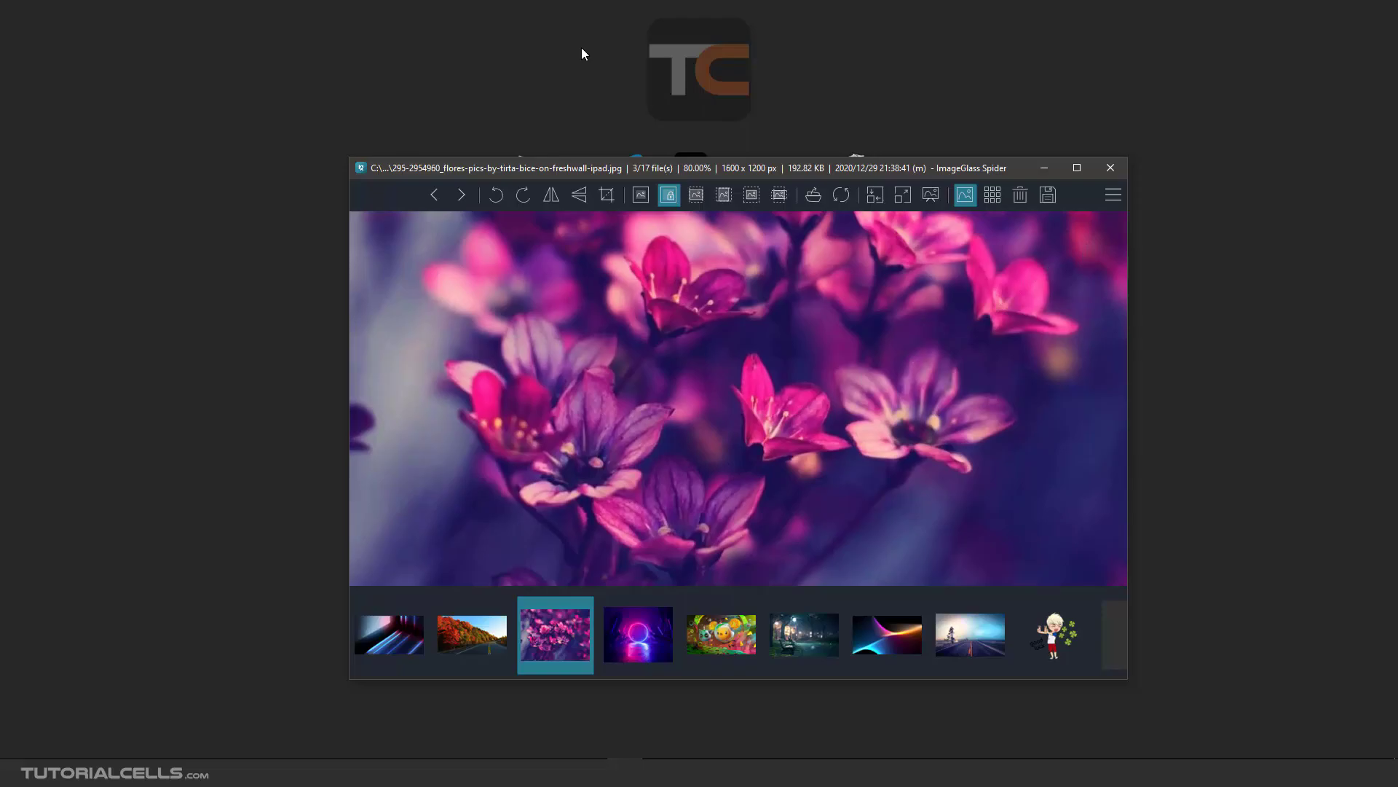